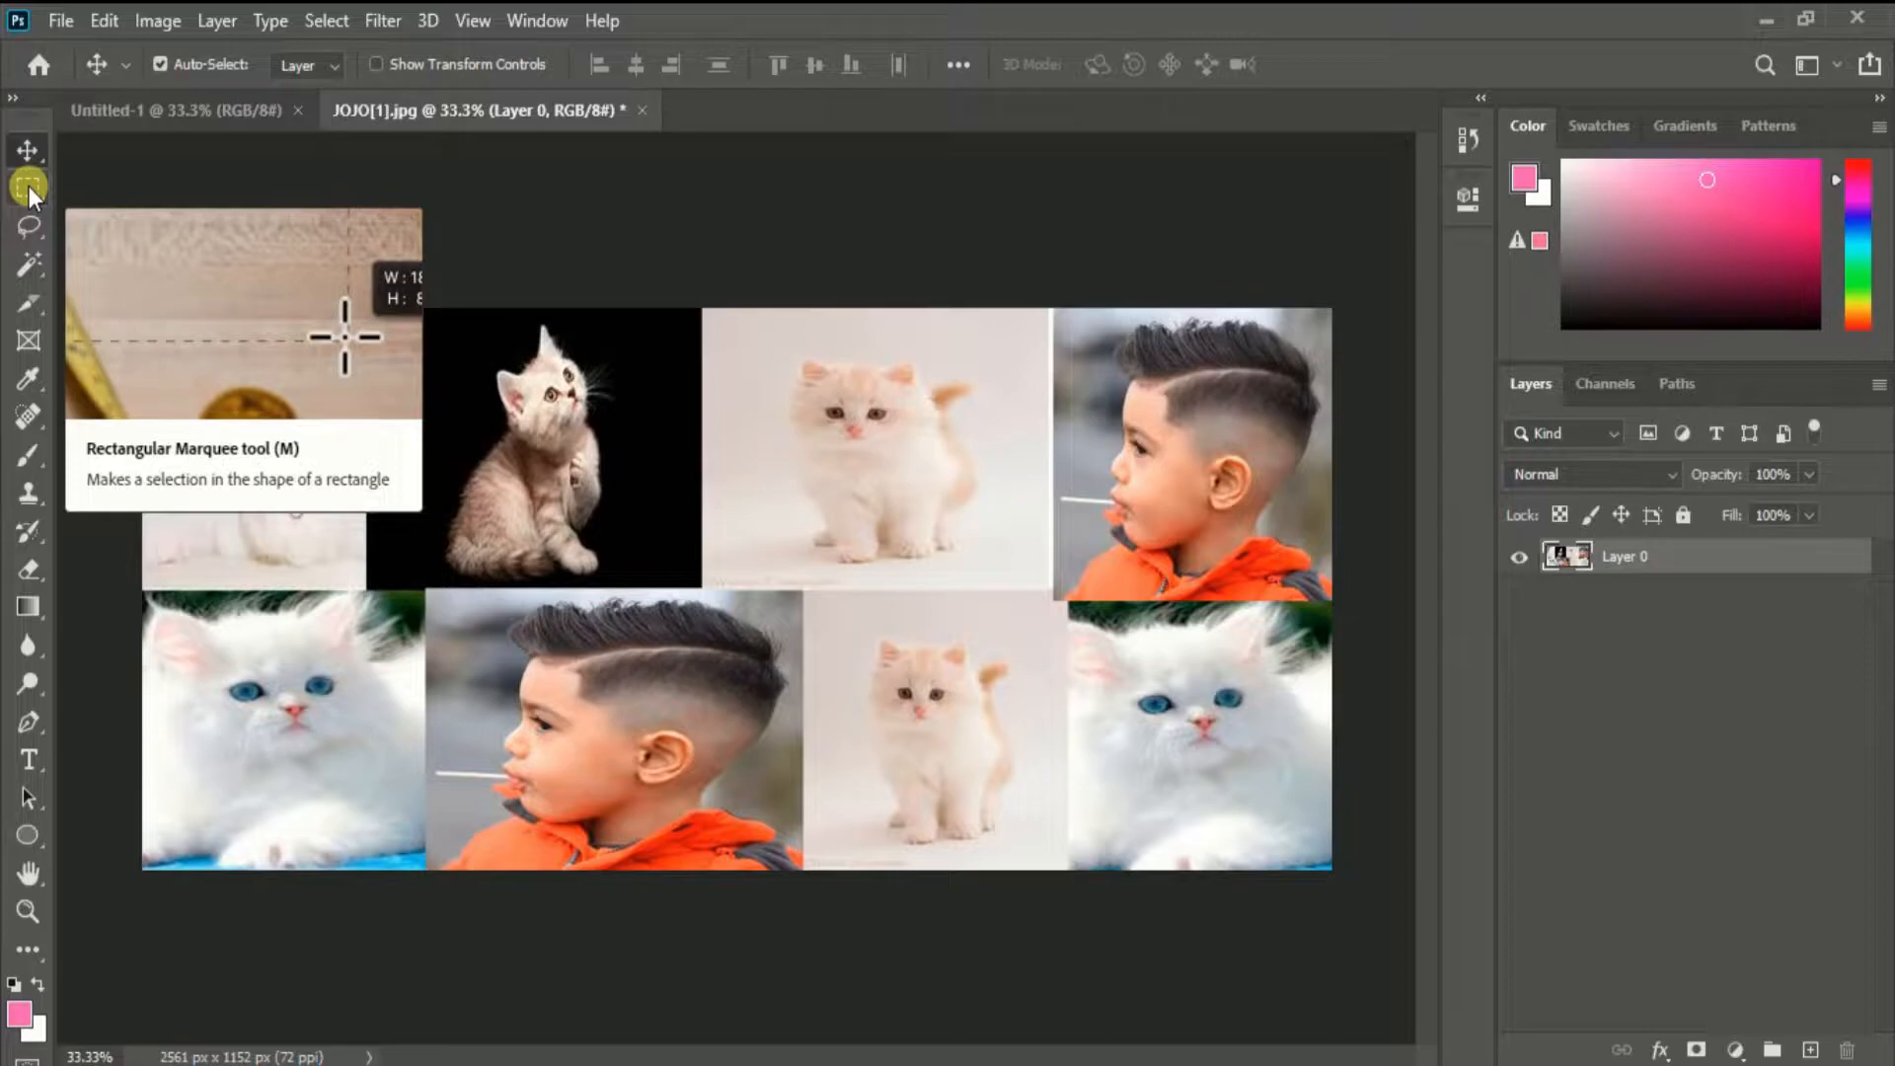
- Draw successive new rectangular marquee selections over the collage photos, ending with one around the boy in the top row
click(28, 186)
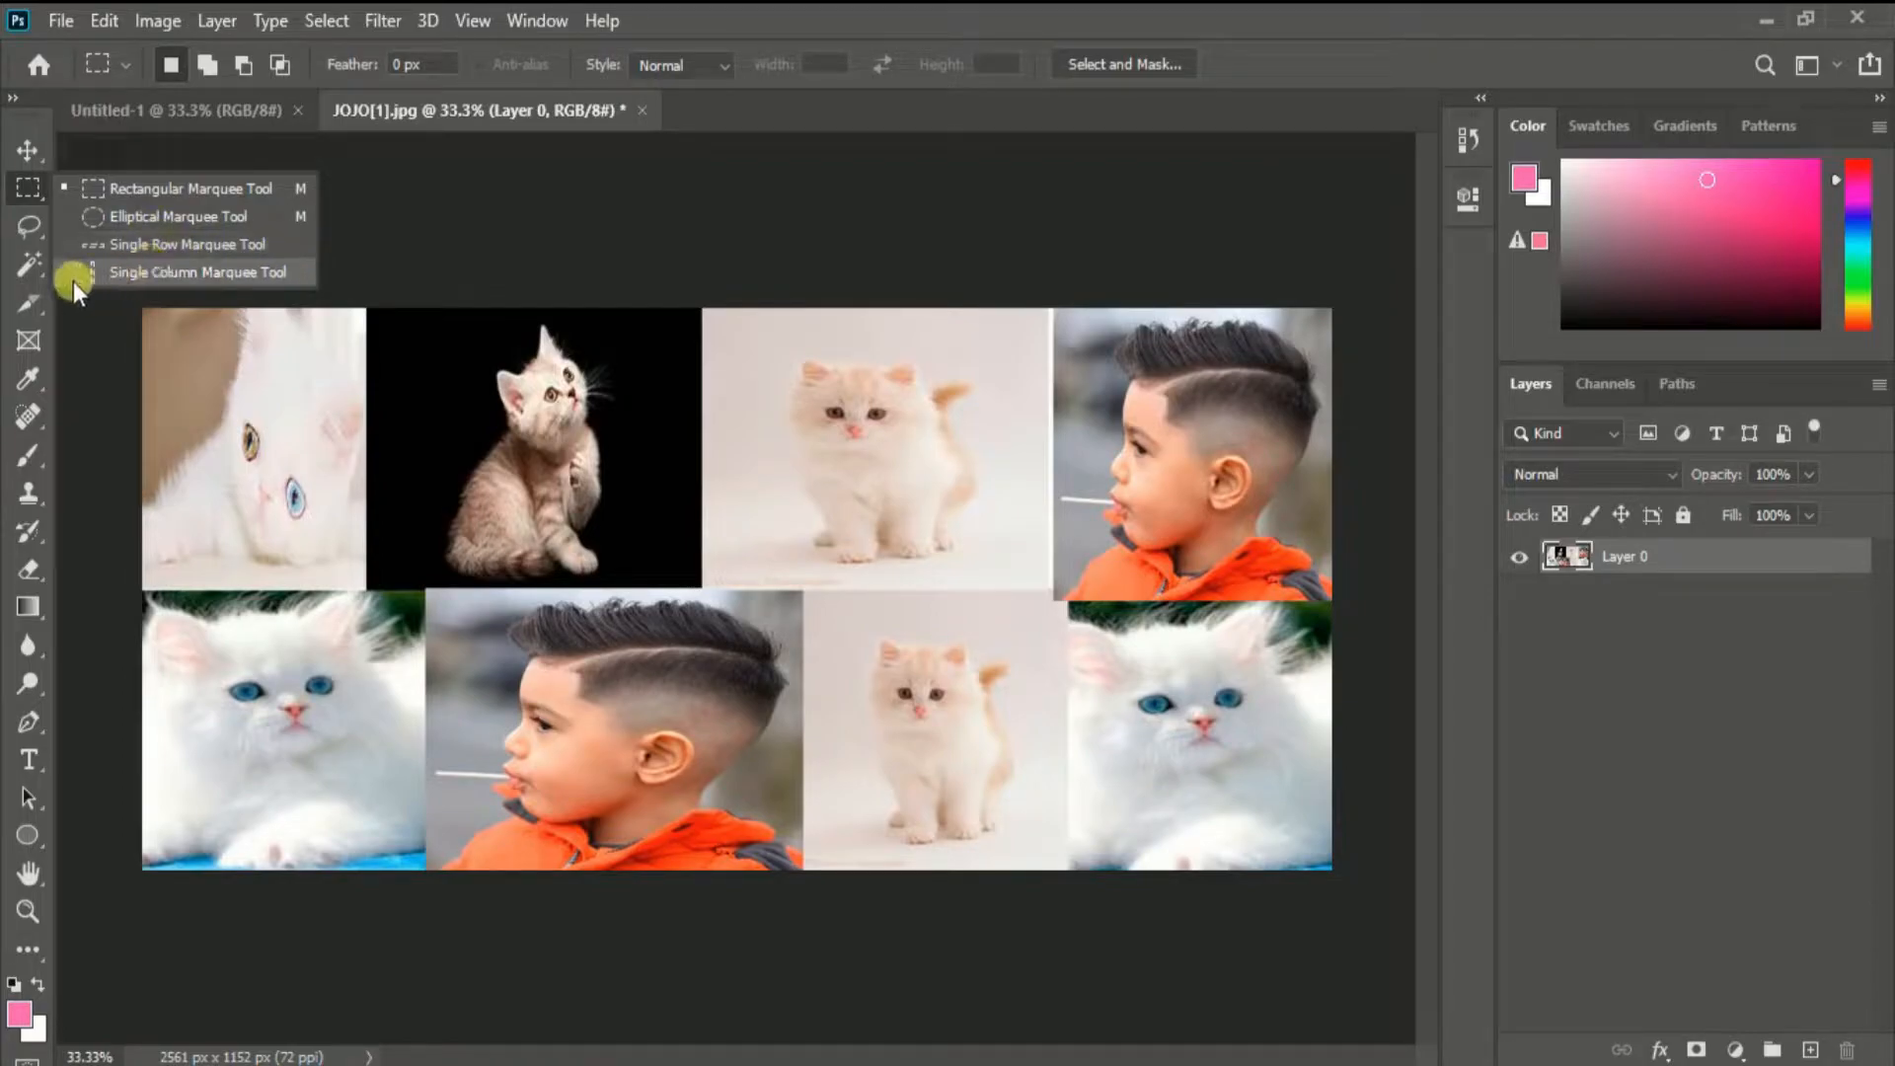
click(80, 182)
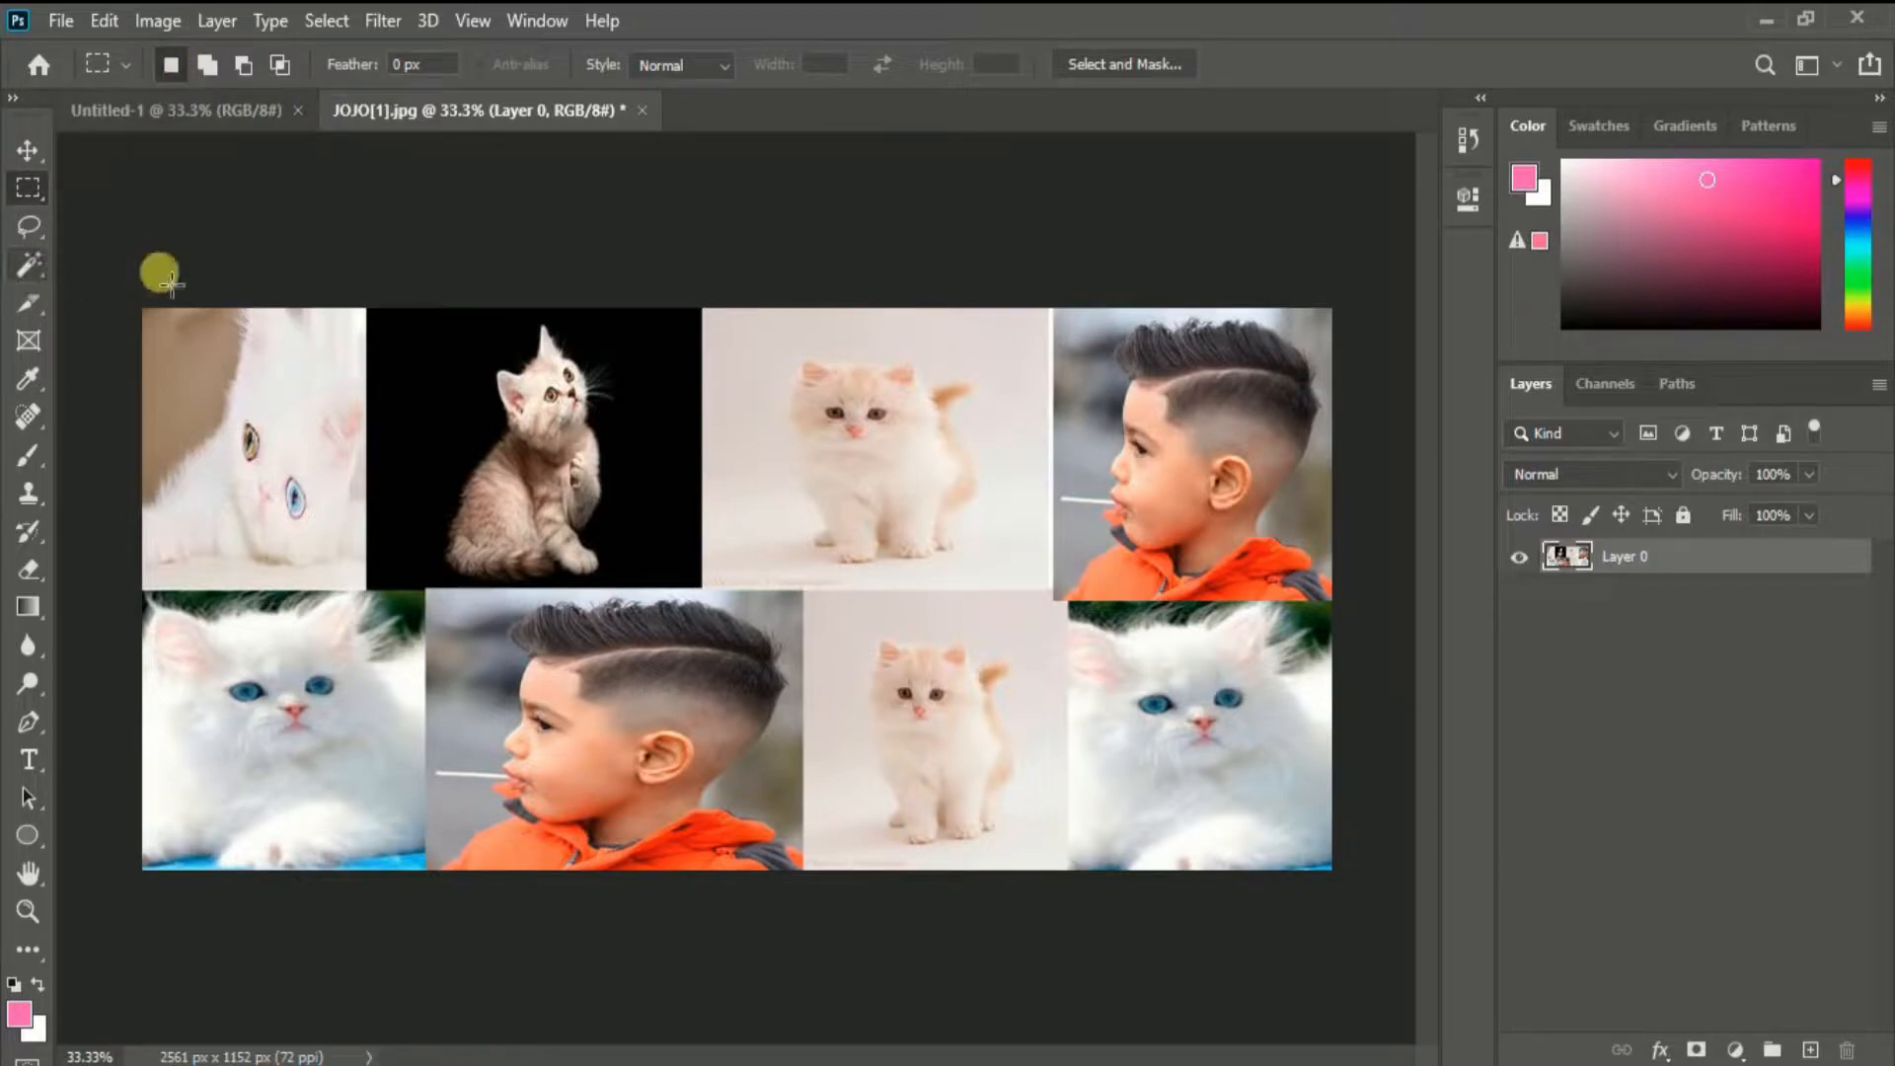
drag(144, 309, 371, 594)
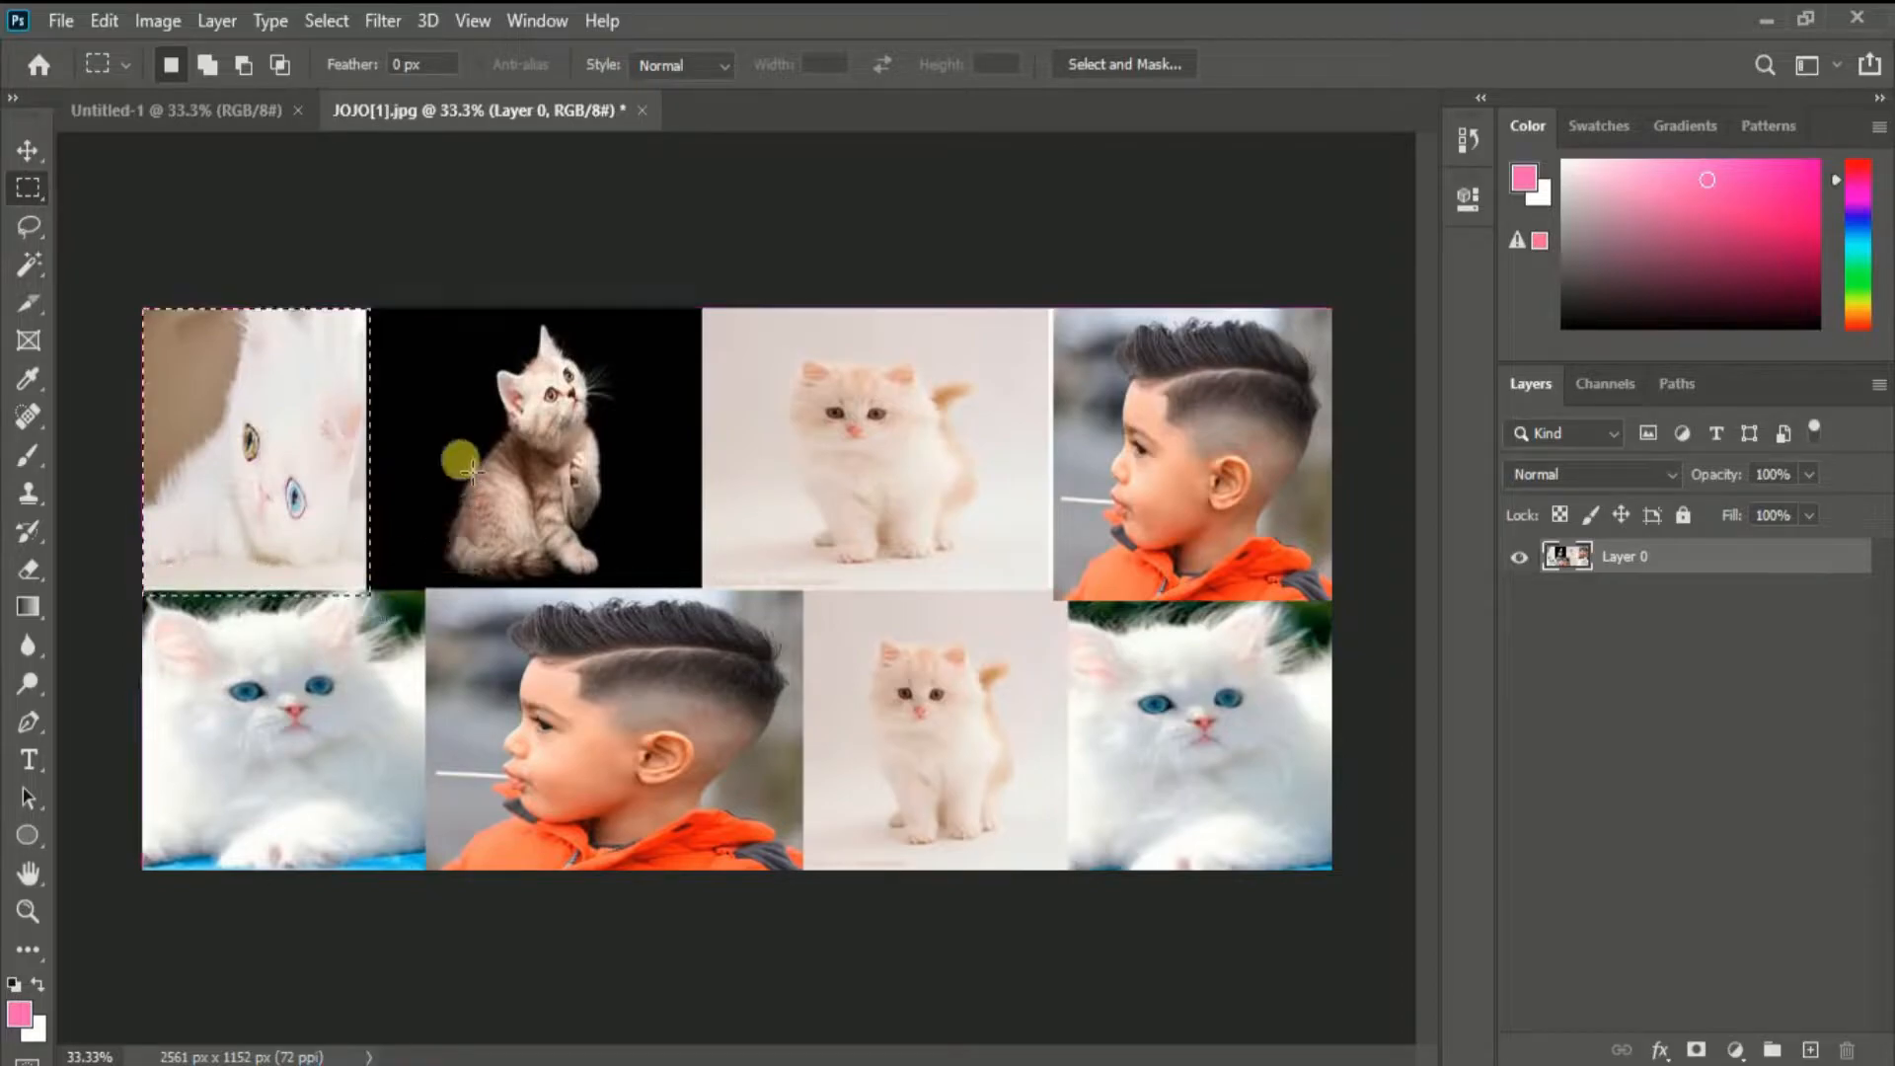
drag(656, 313, 1073, 585)
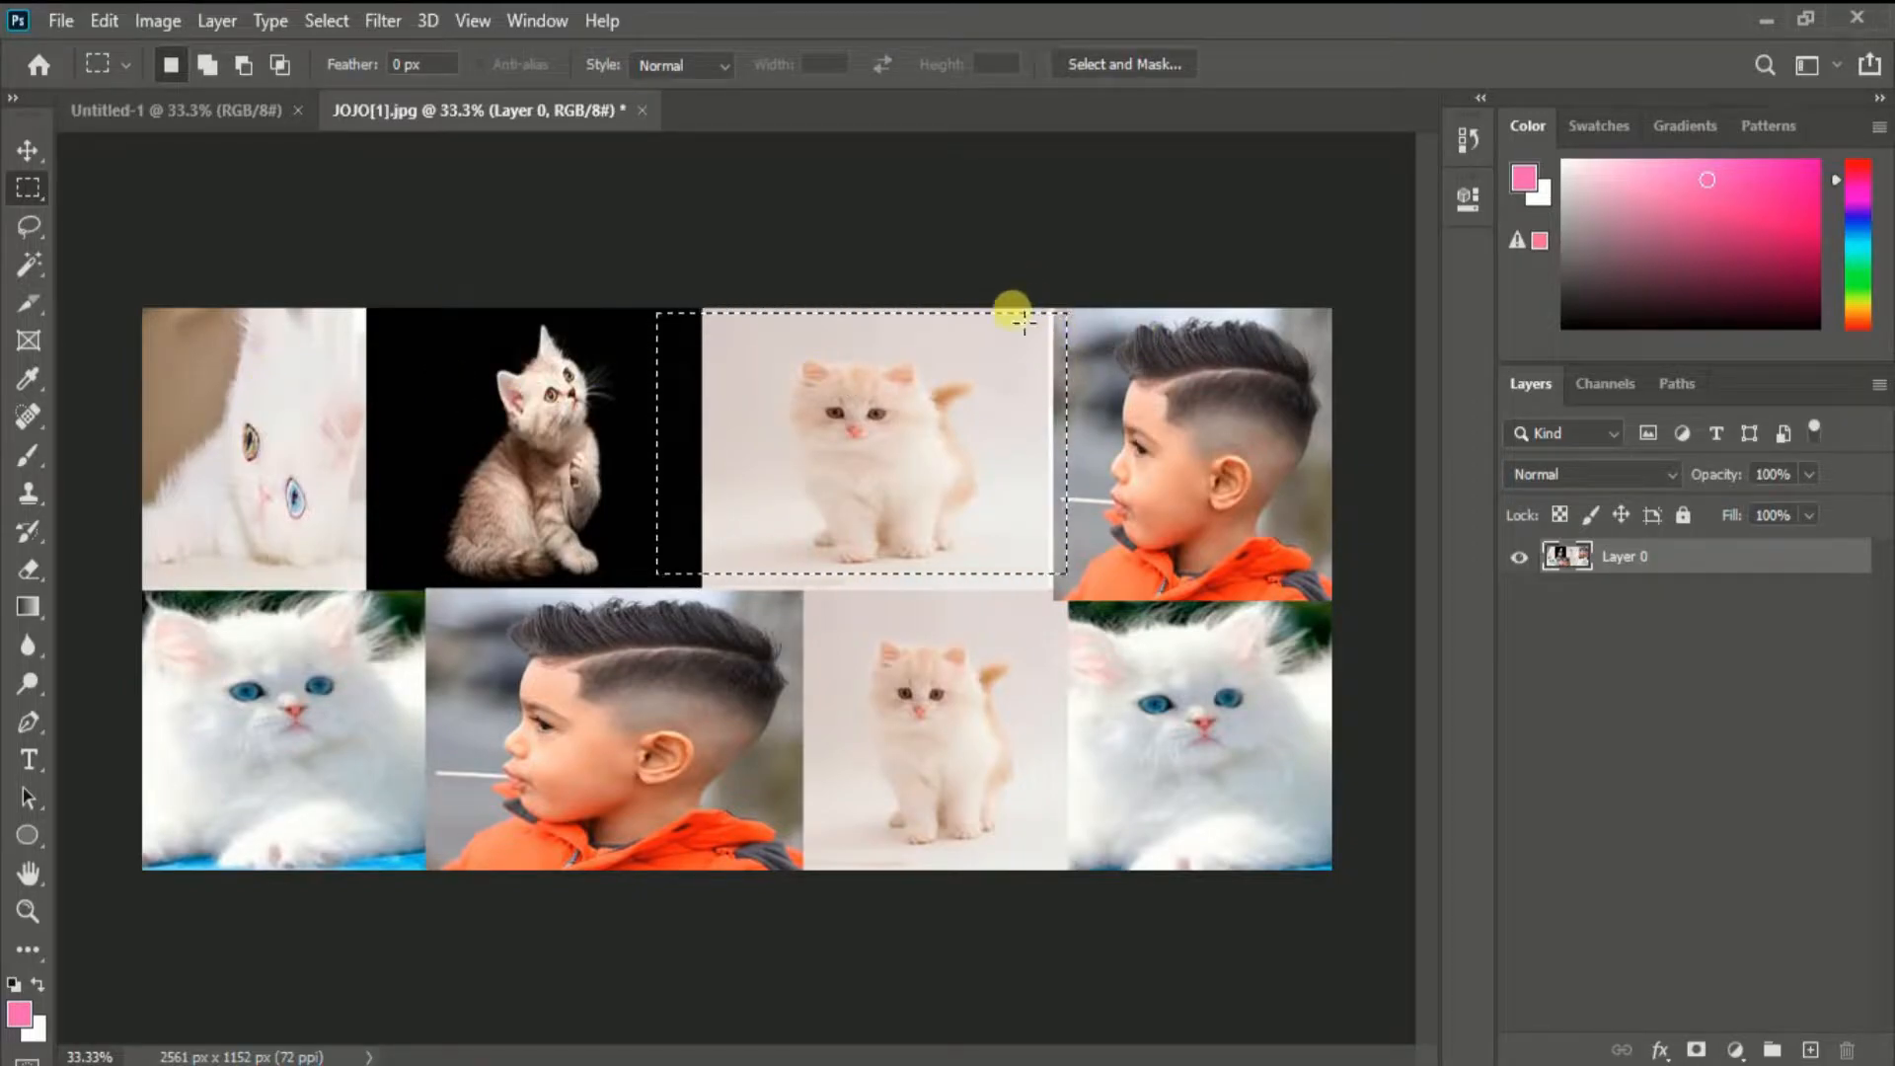
drag(1015, 316, 1217, 460)
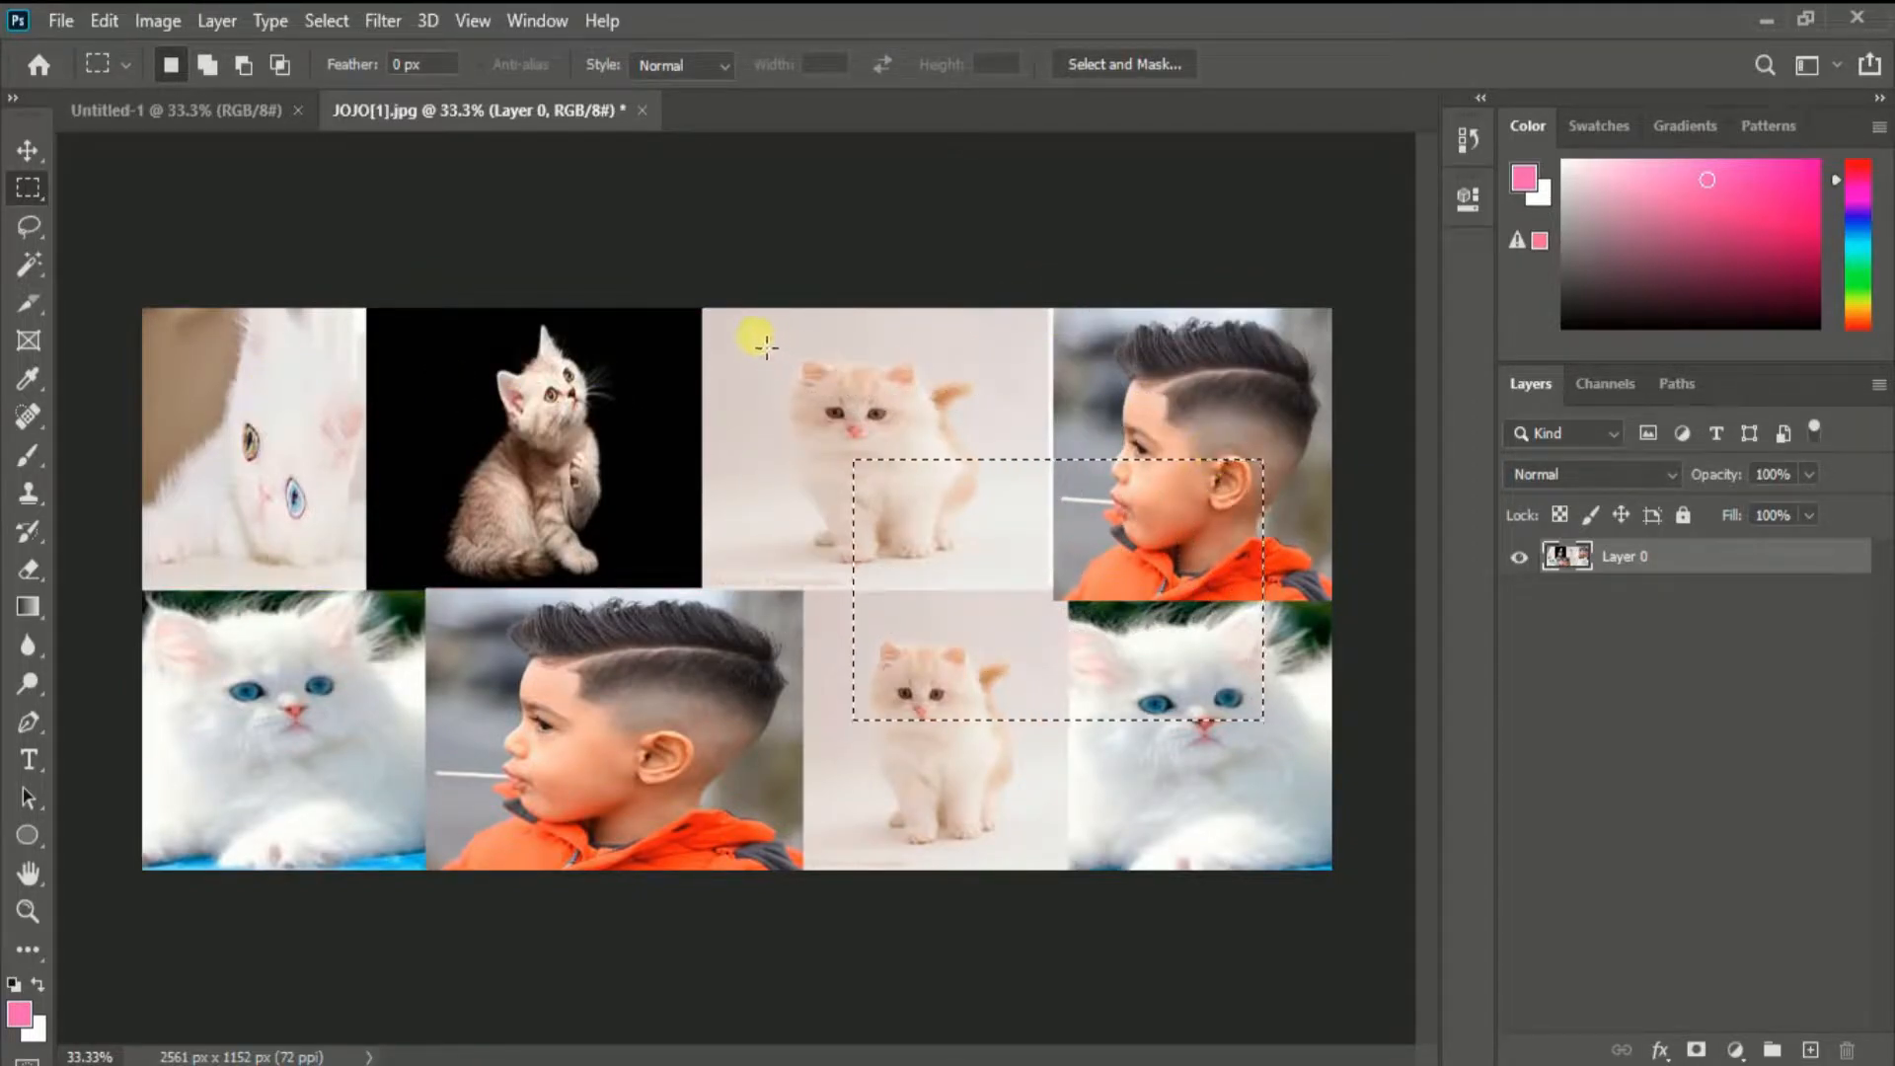
drag(467, 343, 683, 669)
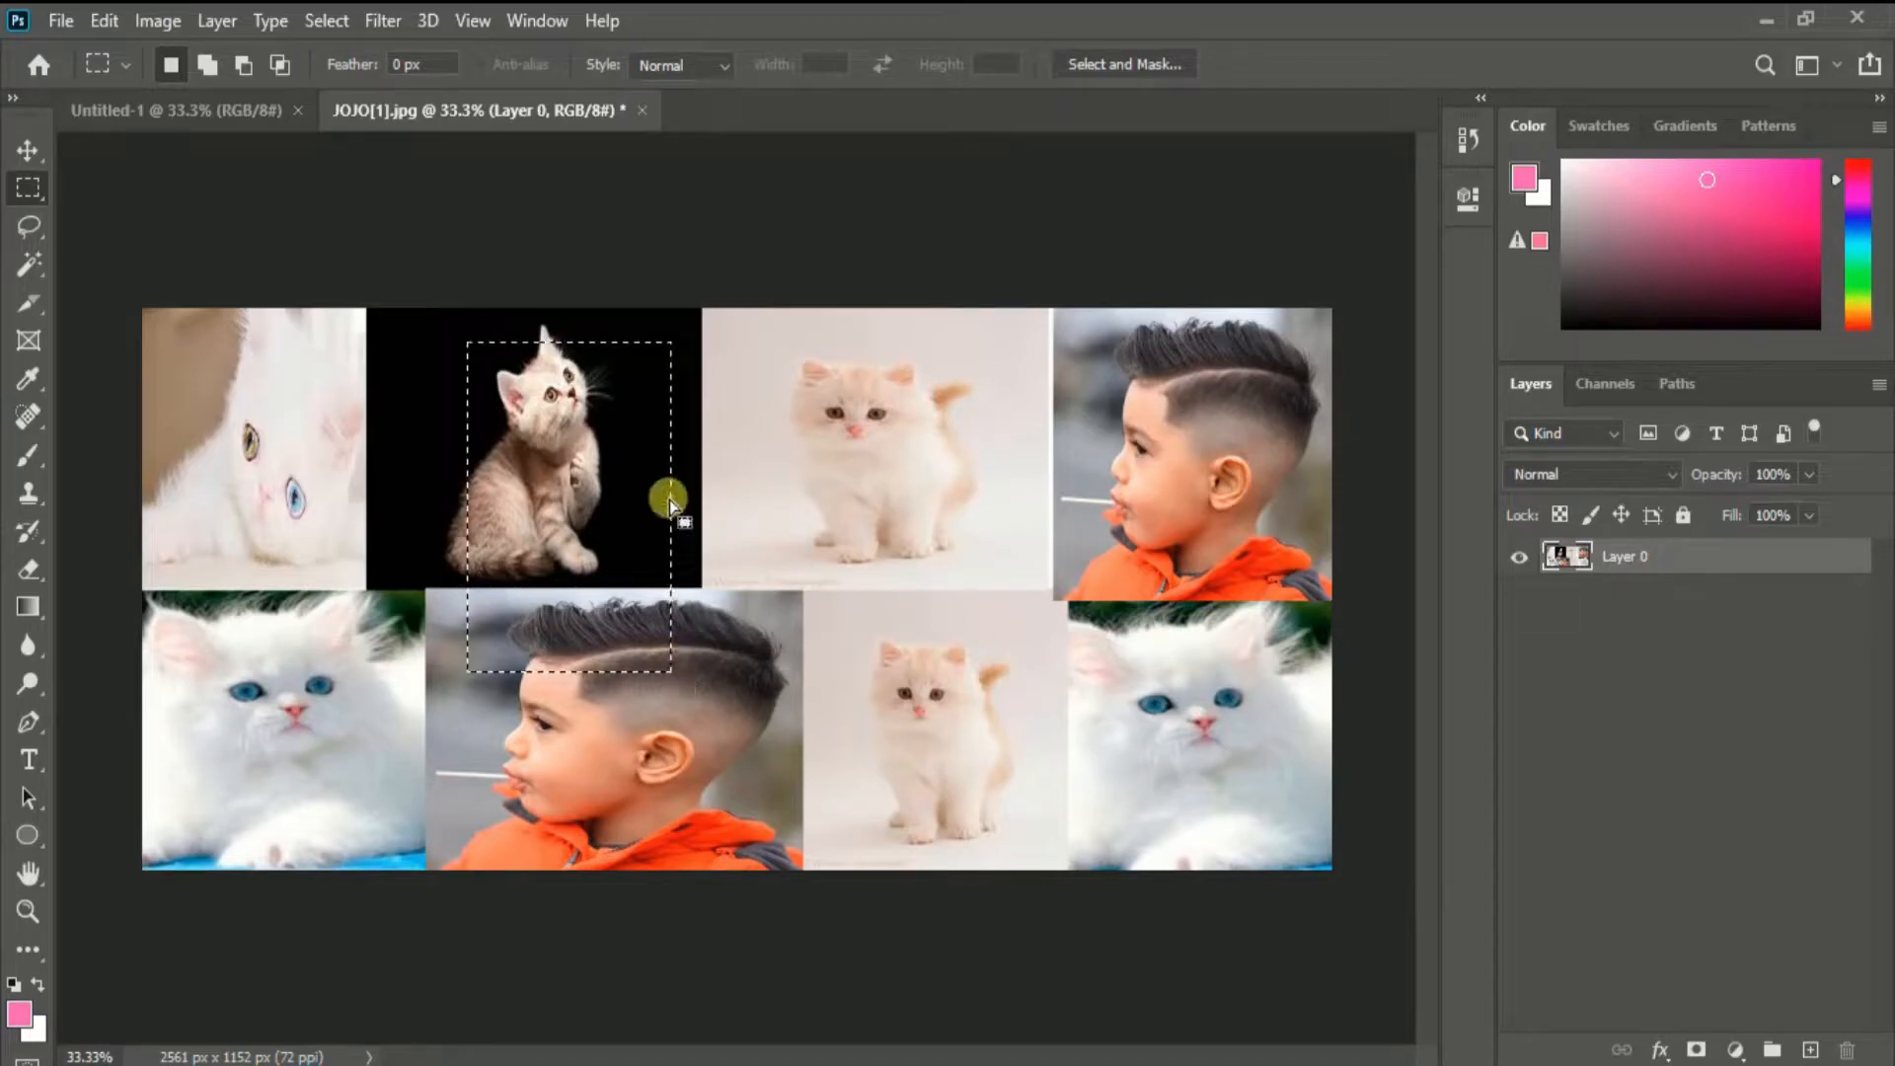
drag(713, 312, 1046, 583)
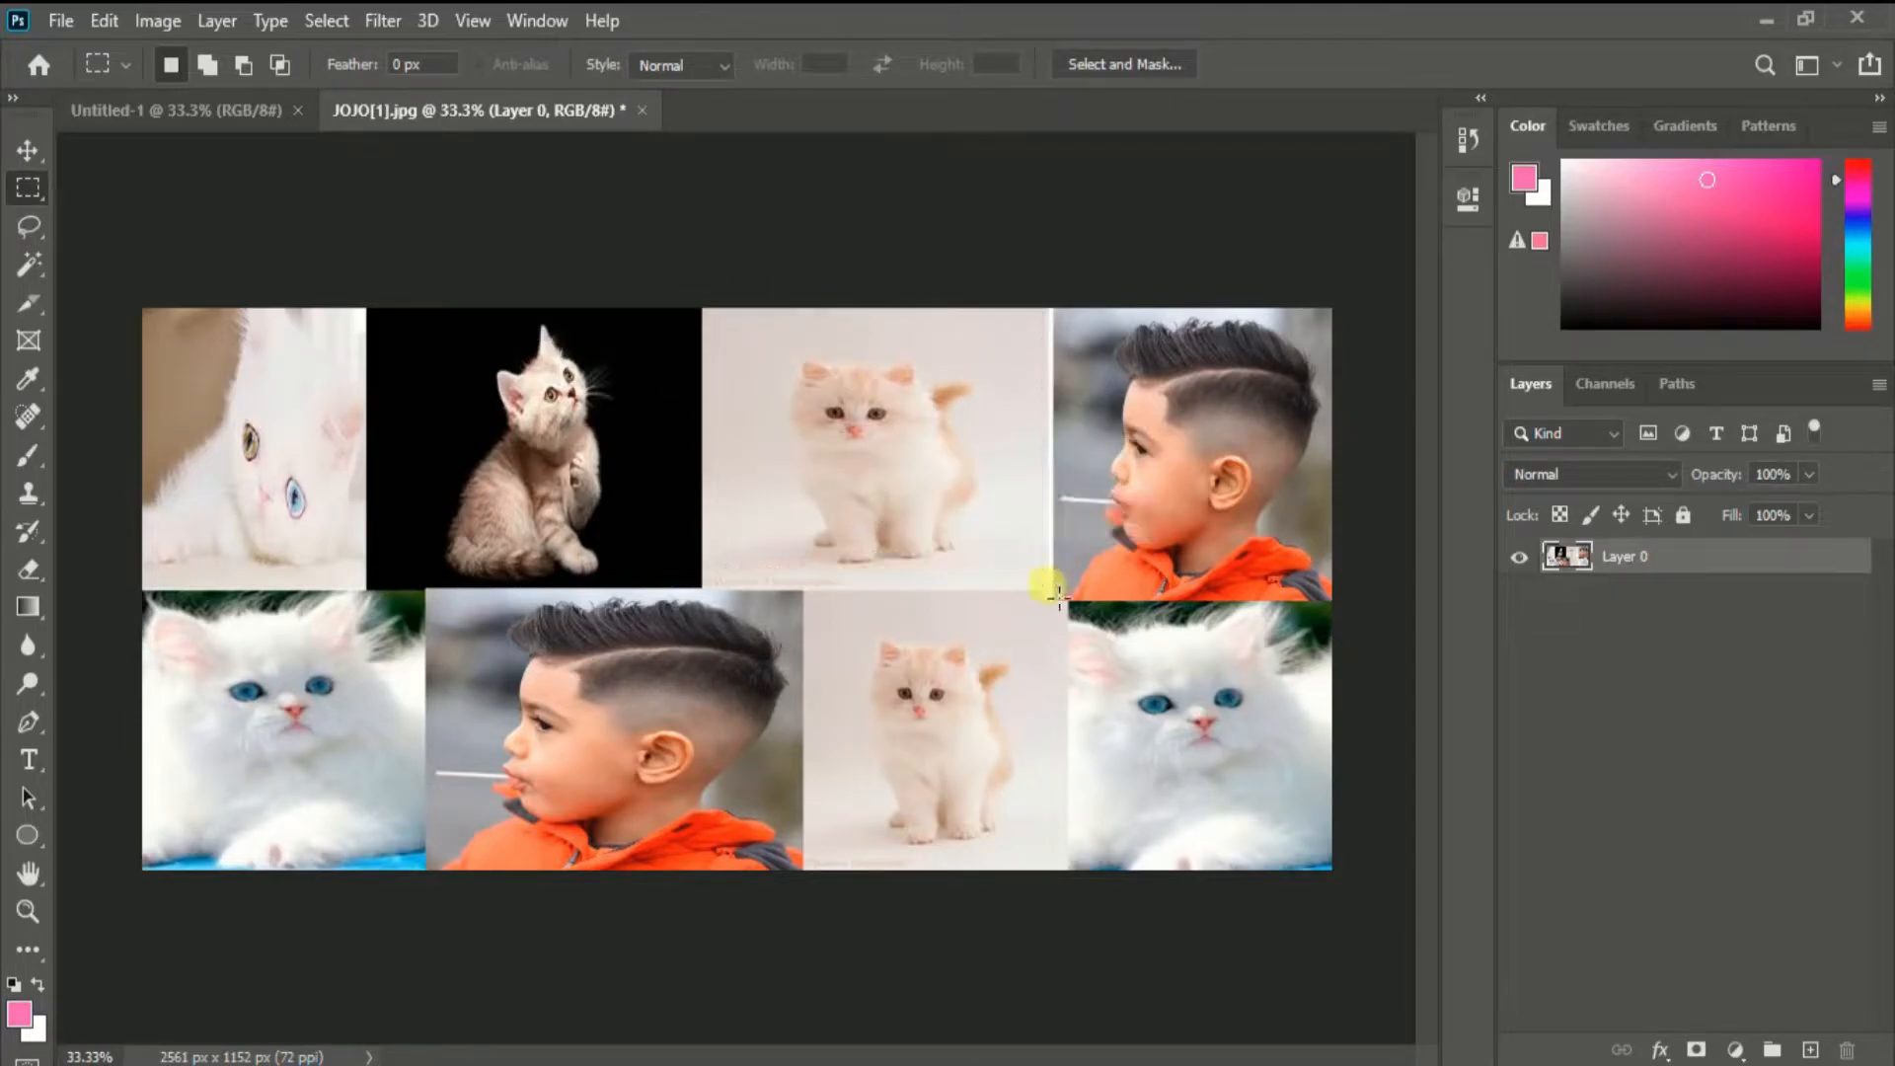
drag(1060, 314, 1308, 676)
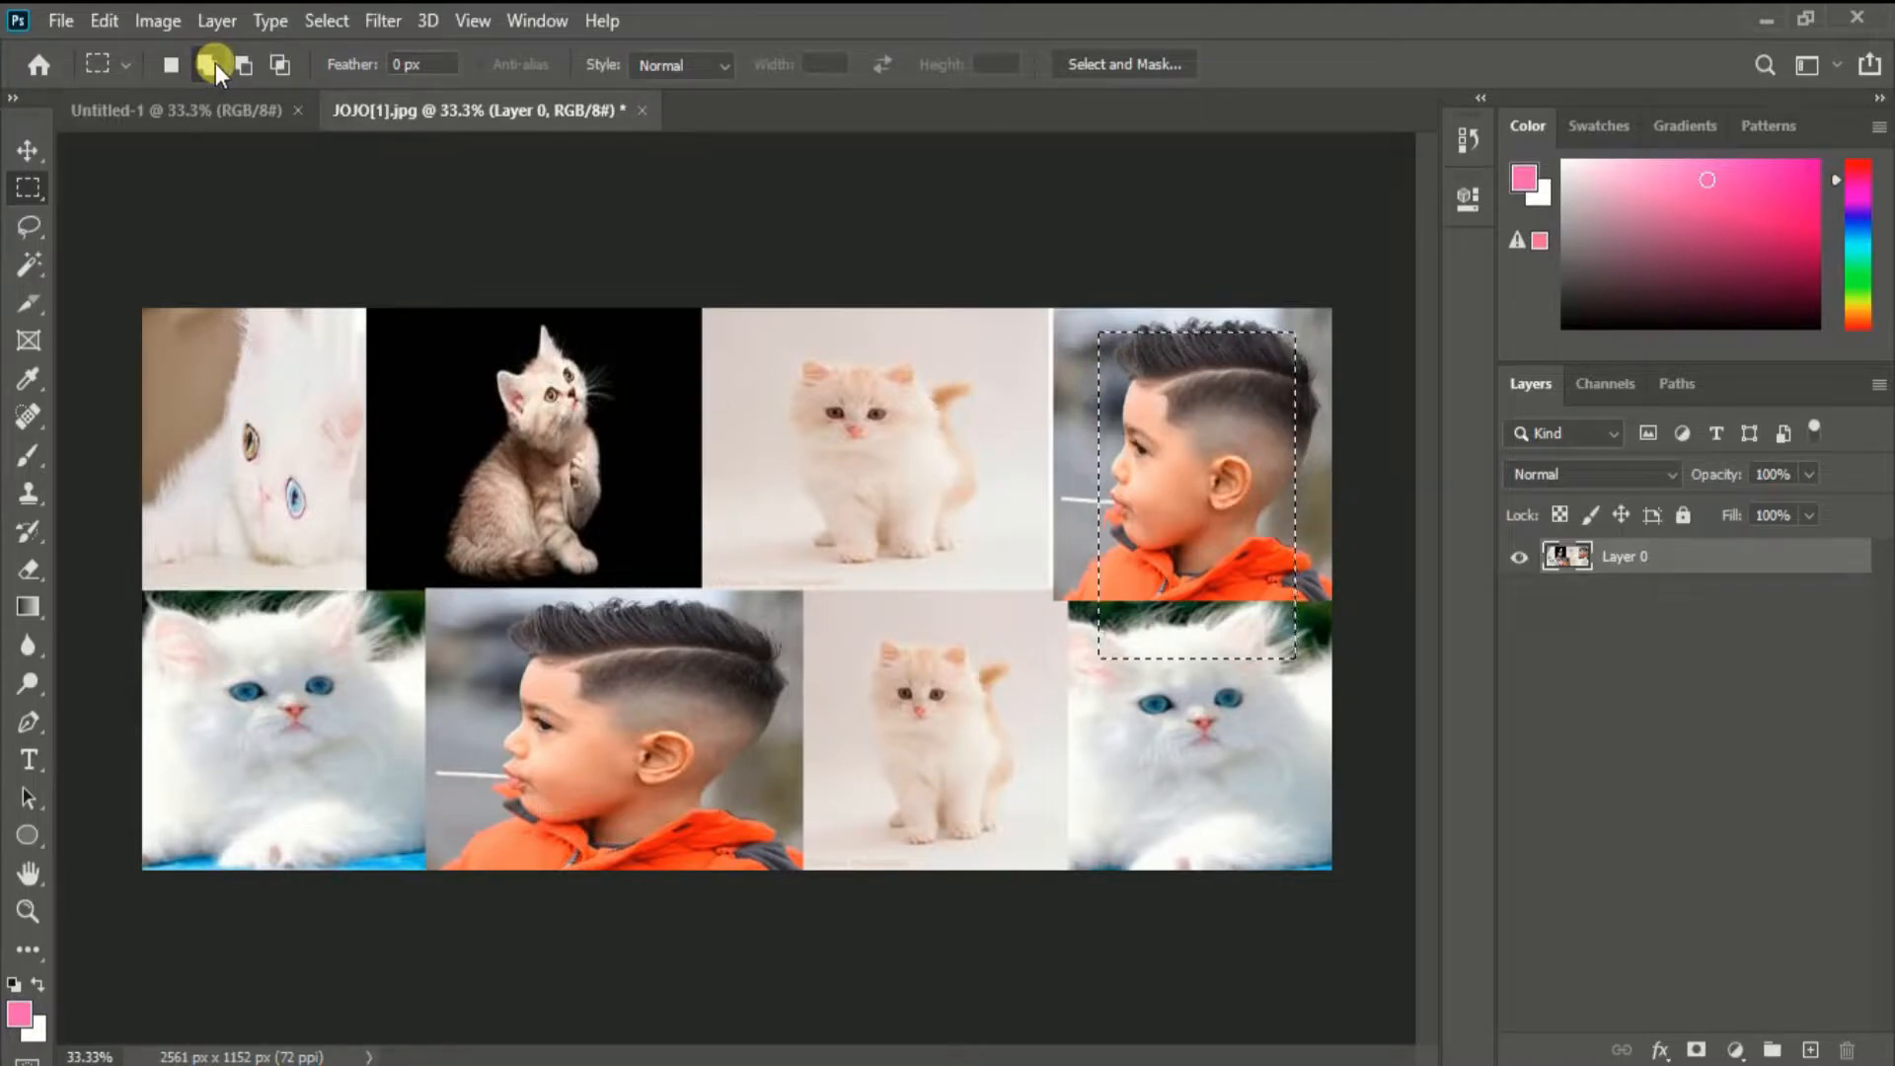
- Add rectangular selections over the first three top-row photos and the first two bottom-row photos to the existing selection
click(205, 63)
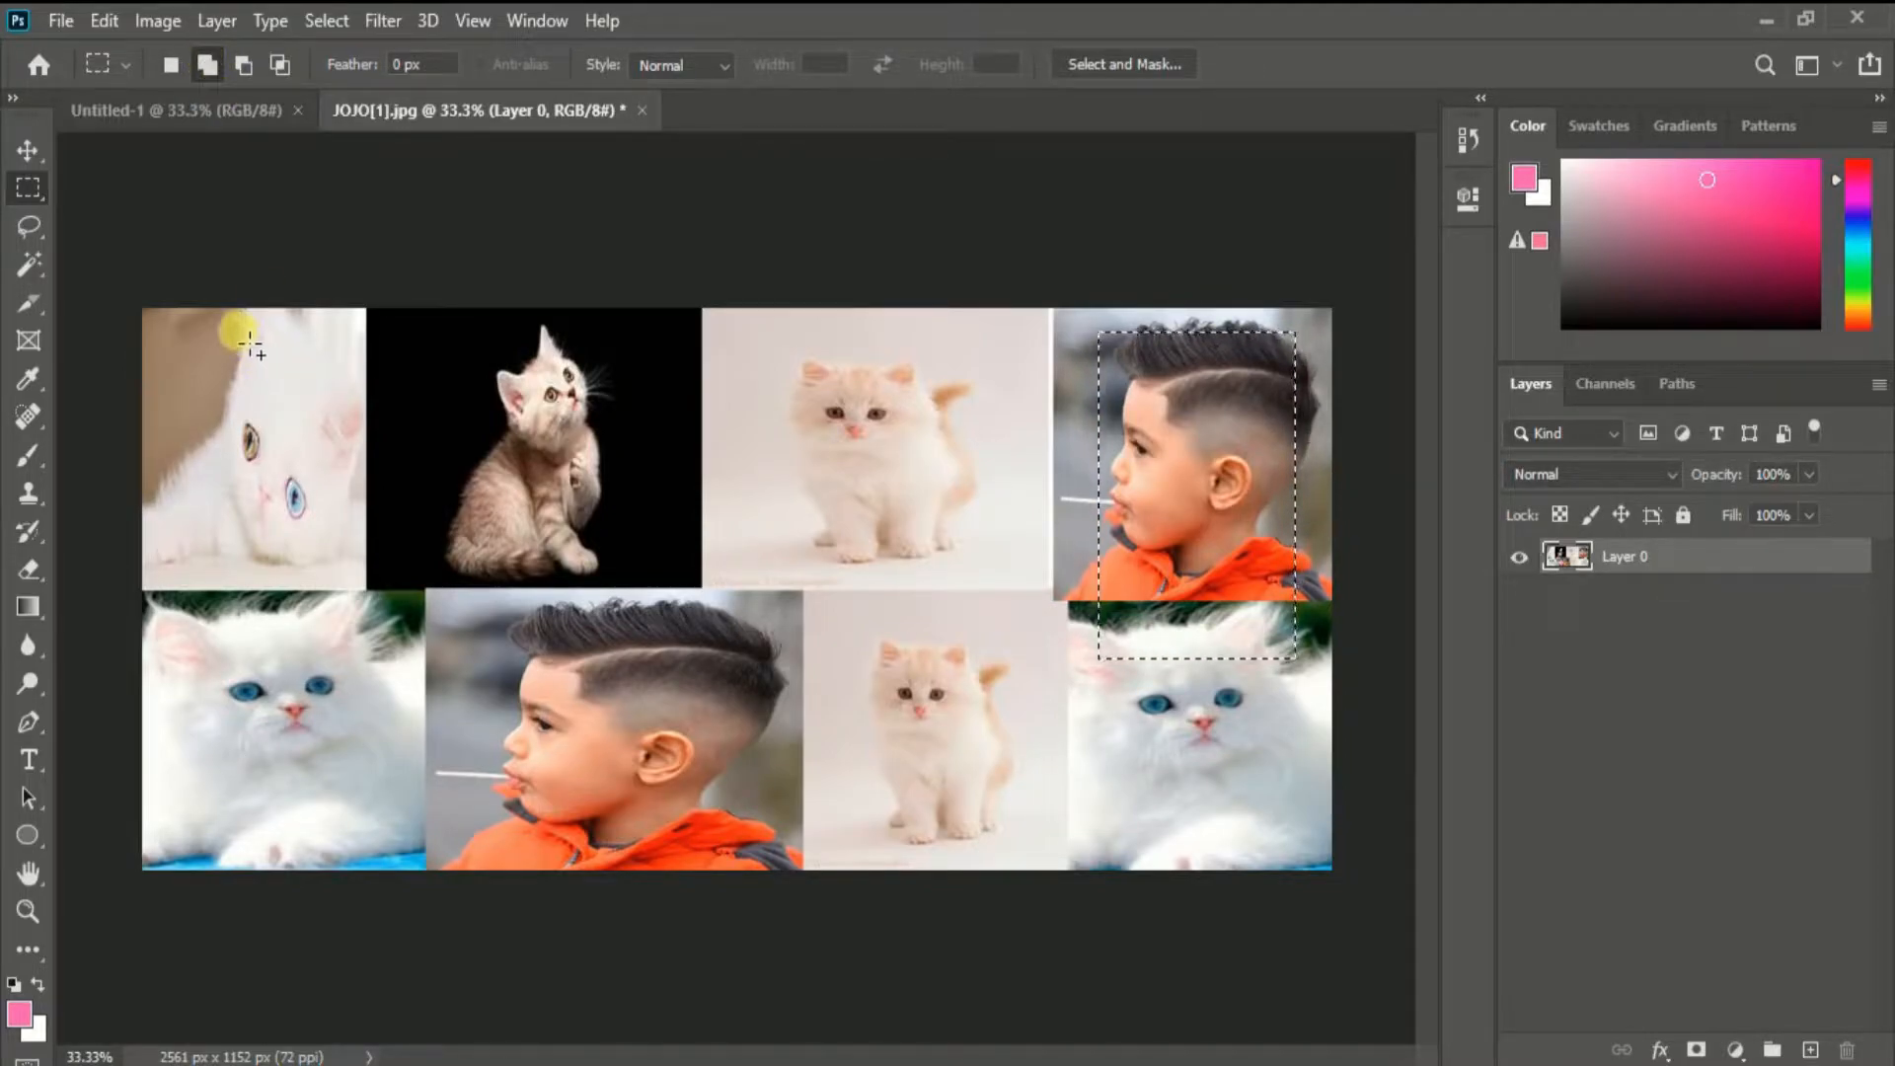
drag(147, 317, 376, 617)
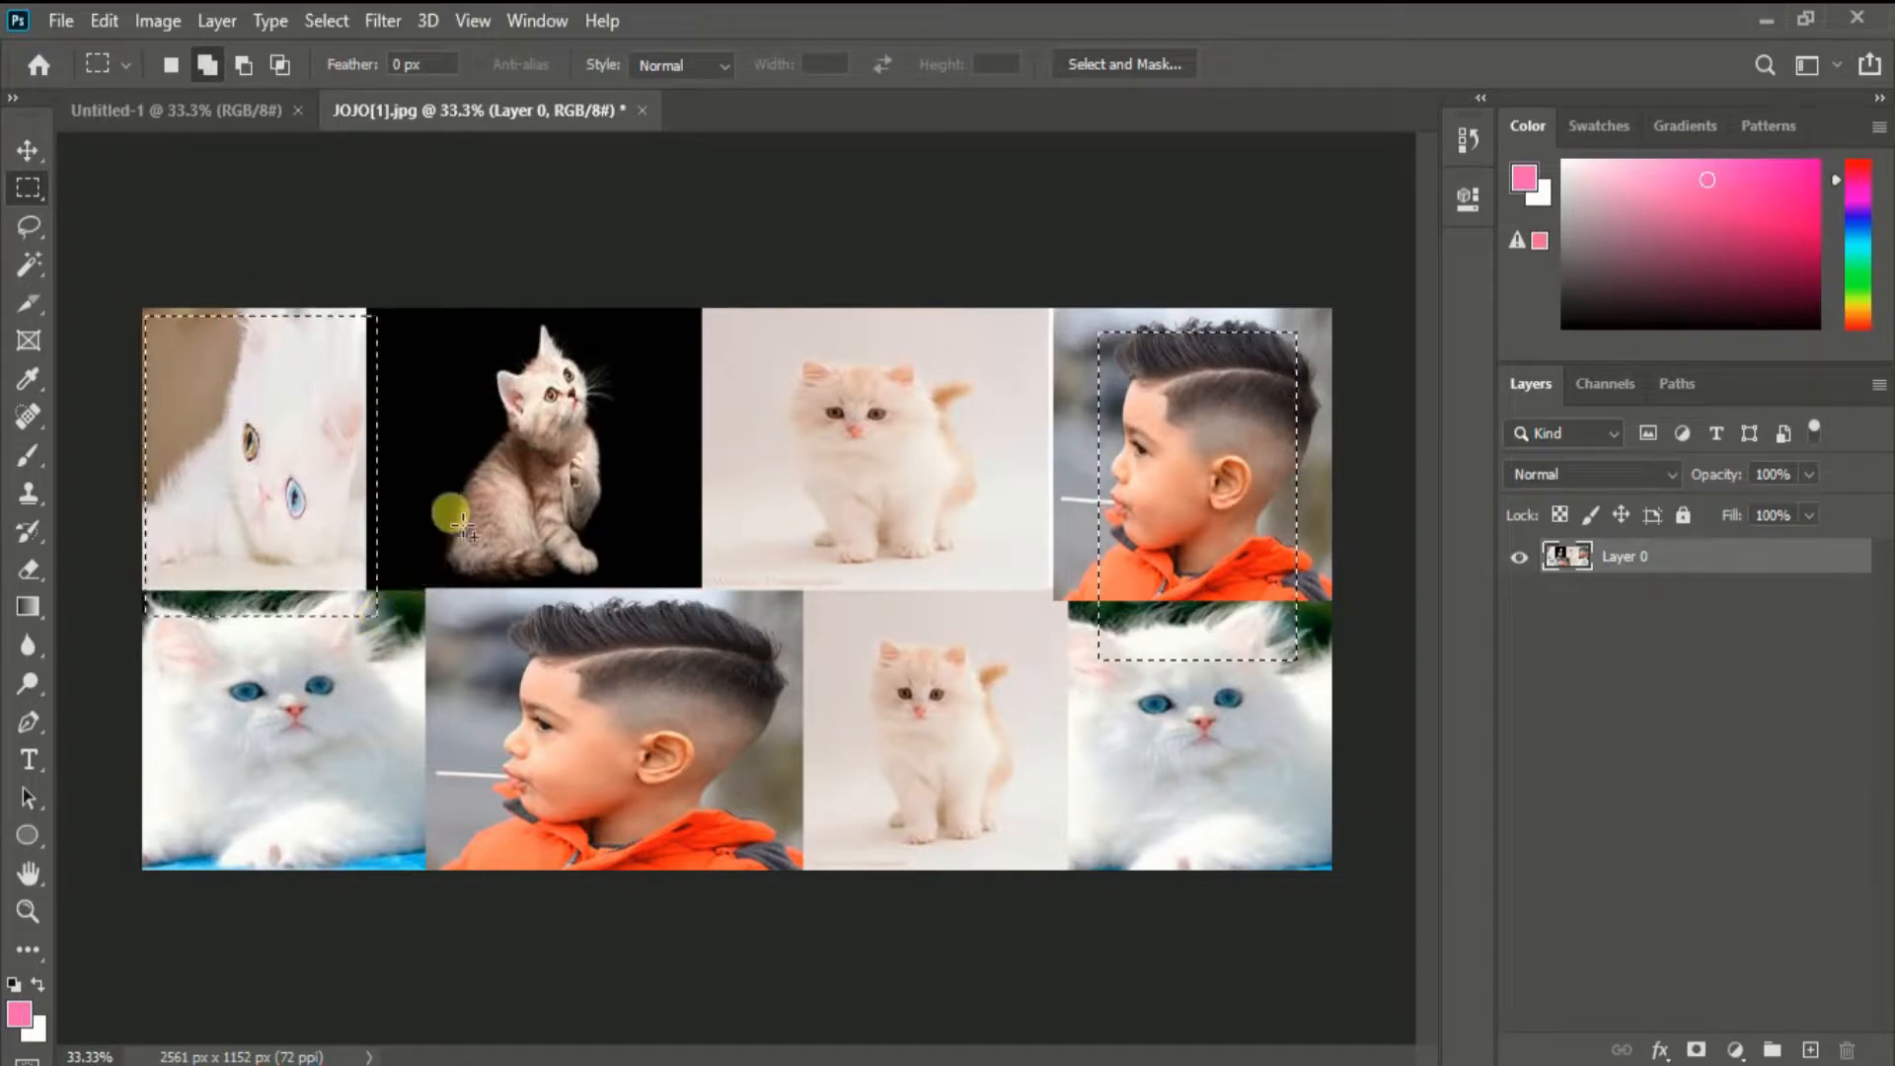
drag(399, 326, 670, 582)
drag(730, 336, 984, 555)
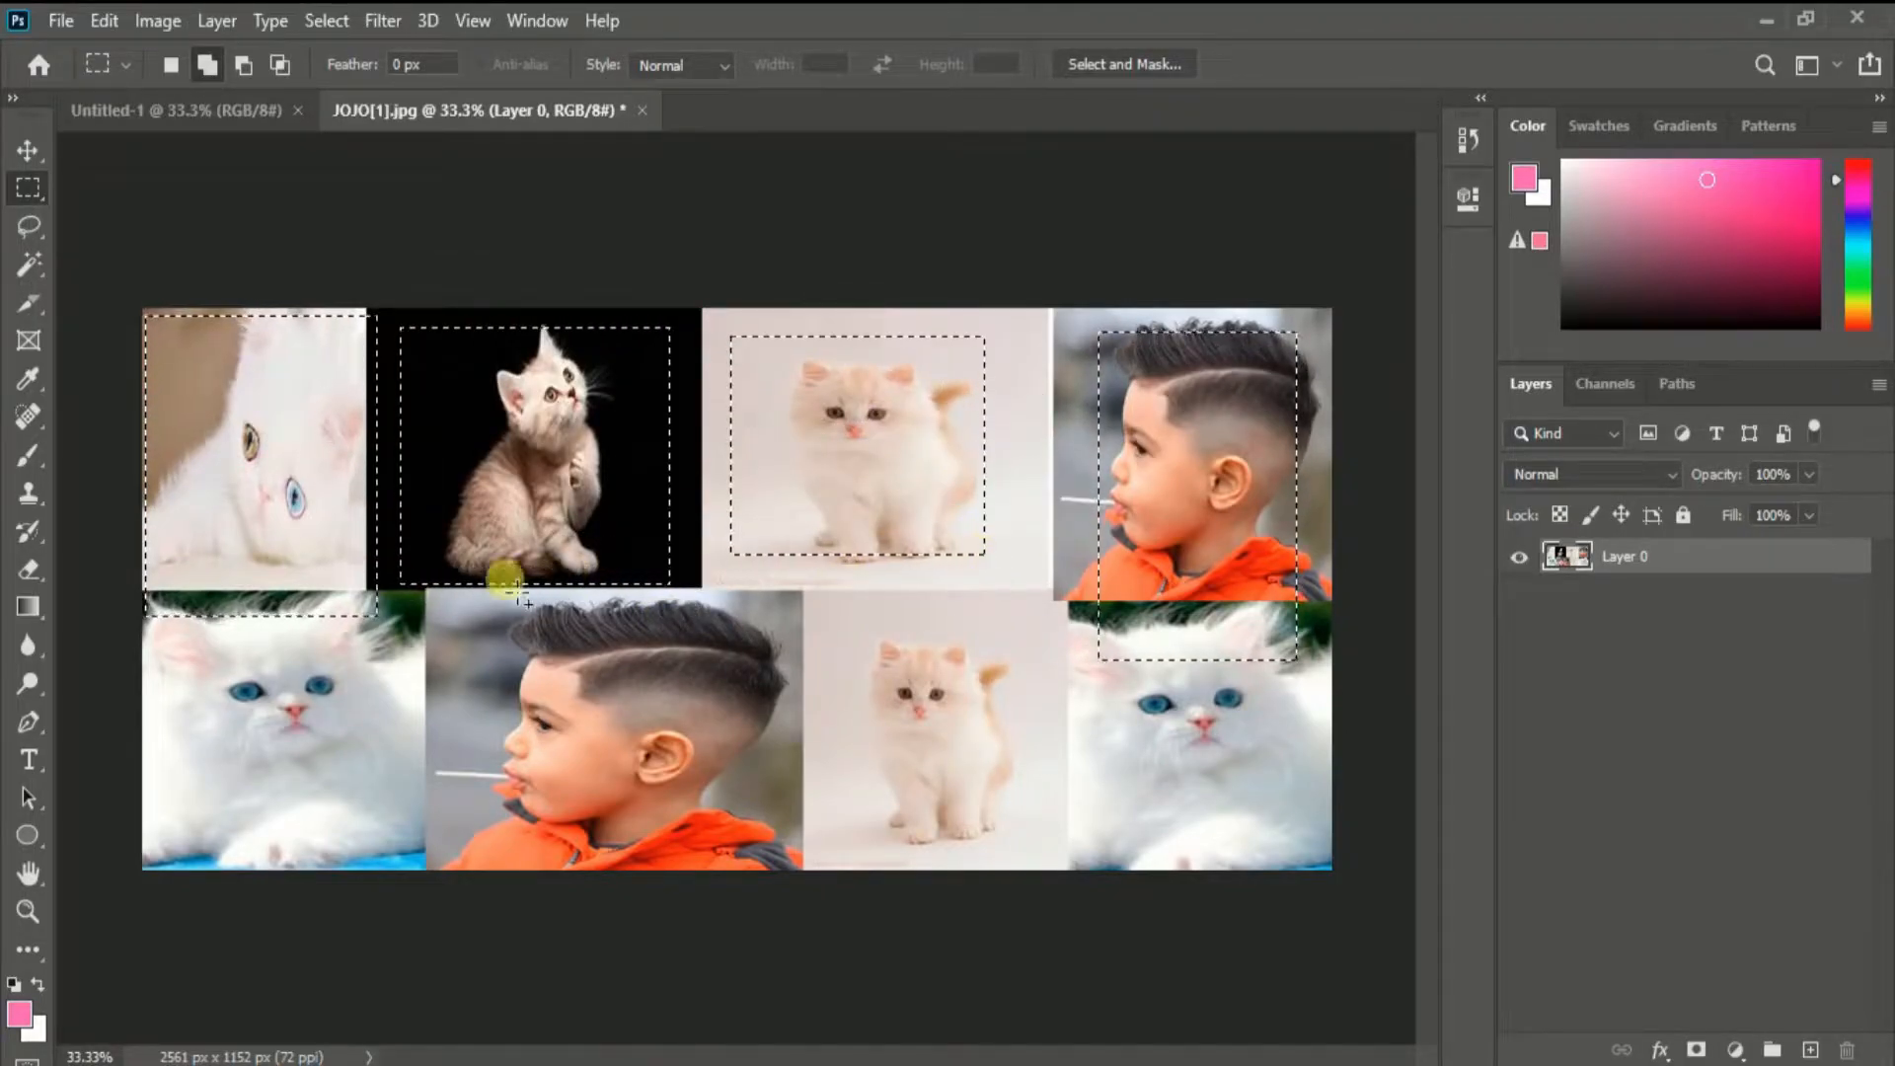
drag(286, 706, 376, 832)
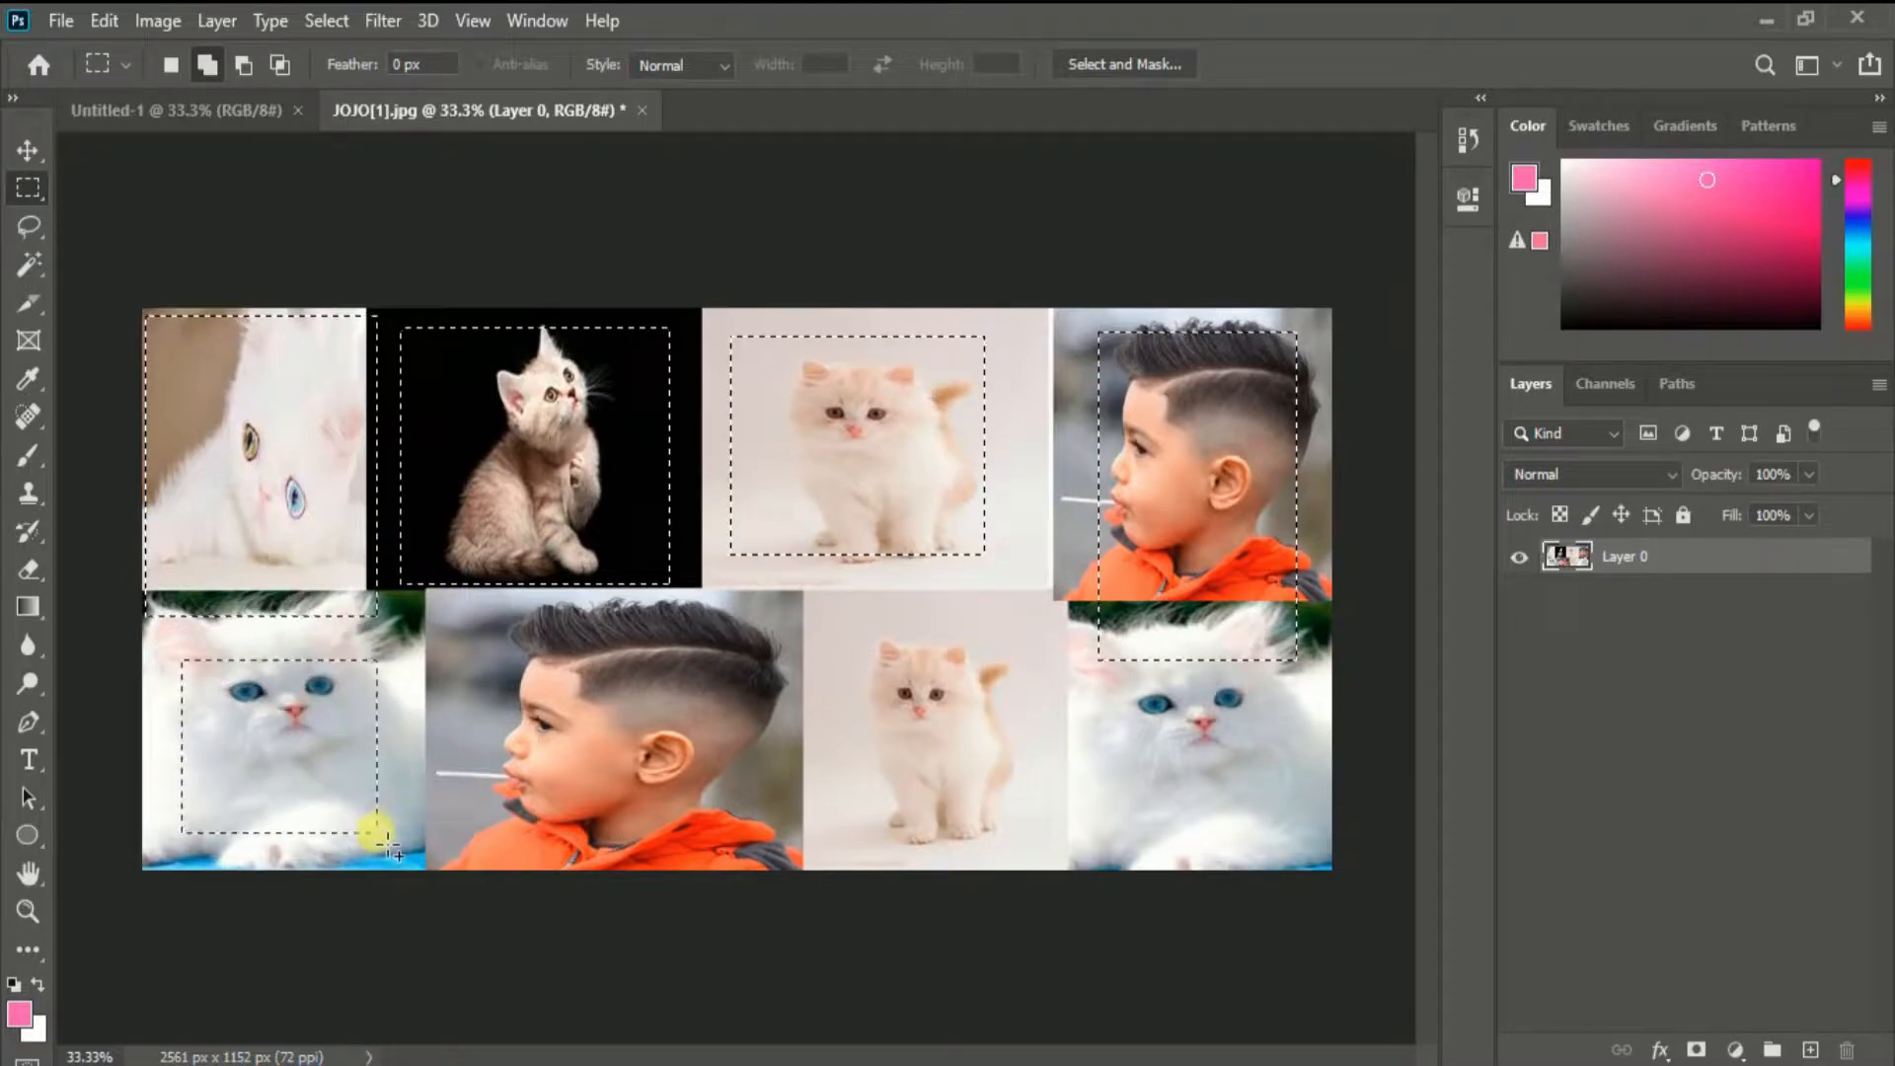
drag(490, 648, 723, 829)
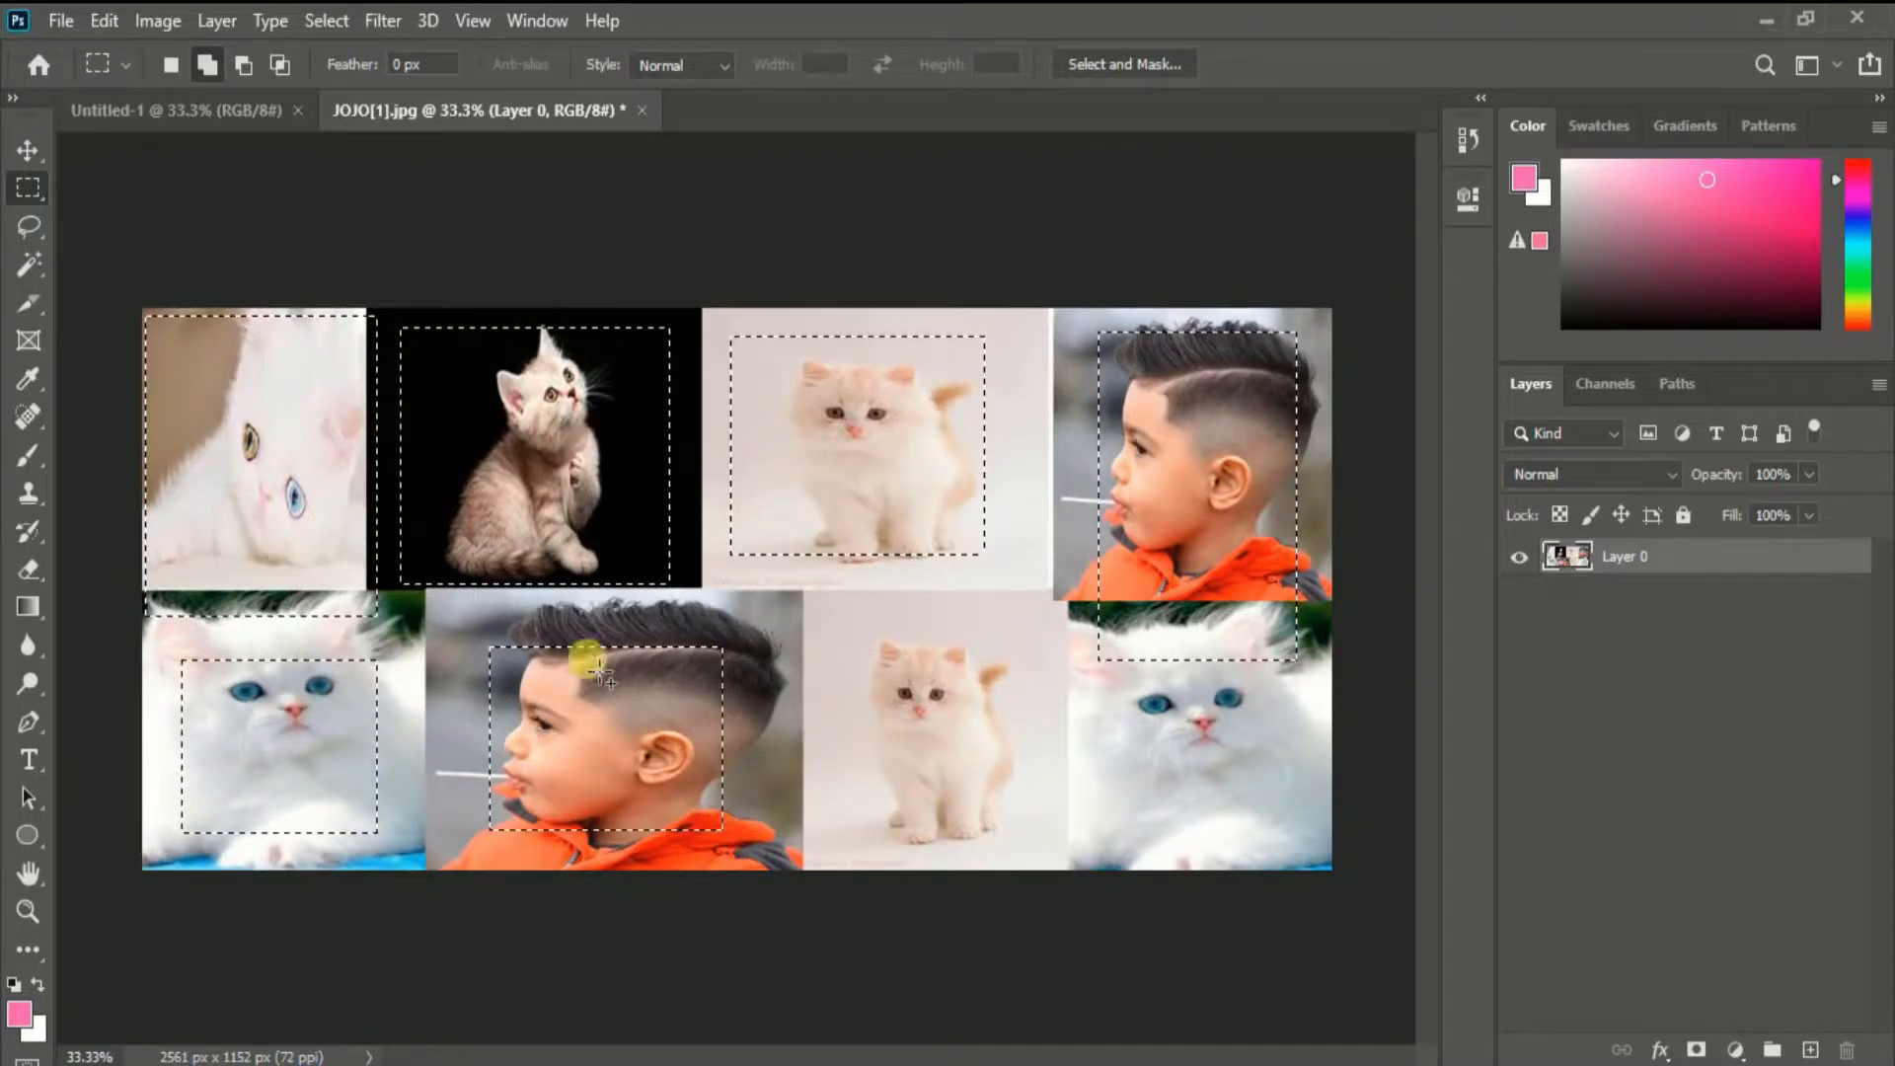
- Subtract overlapping rectangular areas from the selections on the first three photos of the top row
click(241, 65)
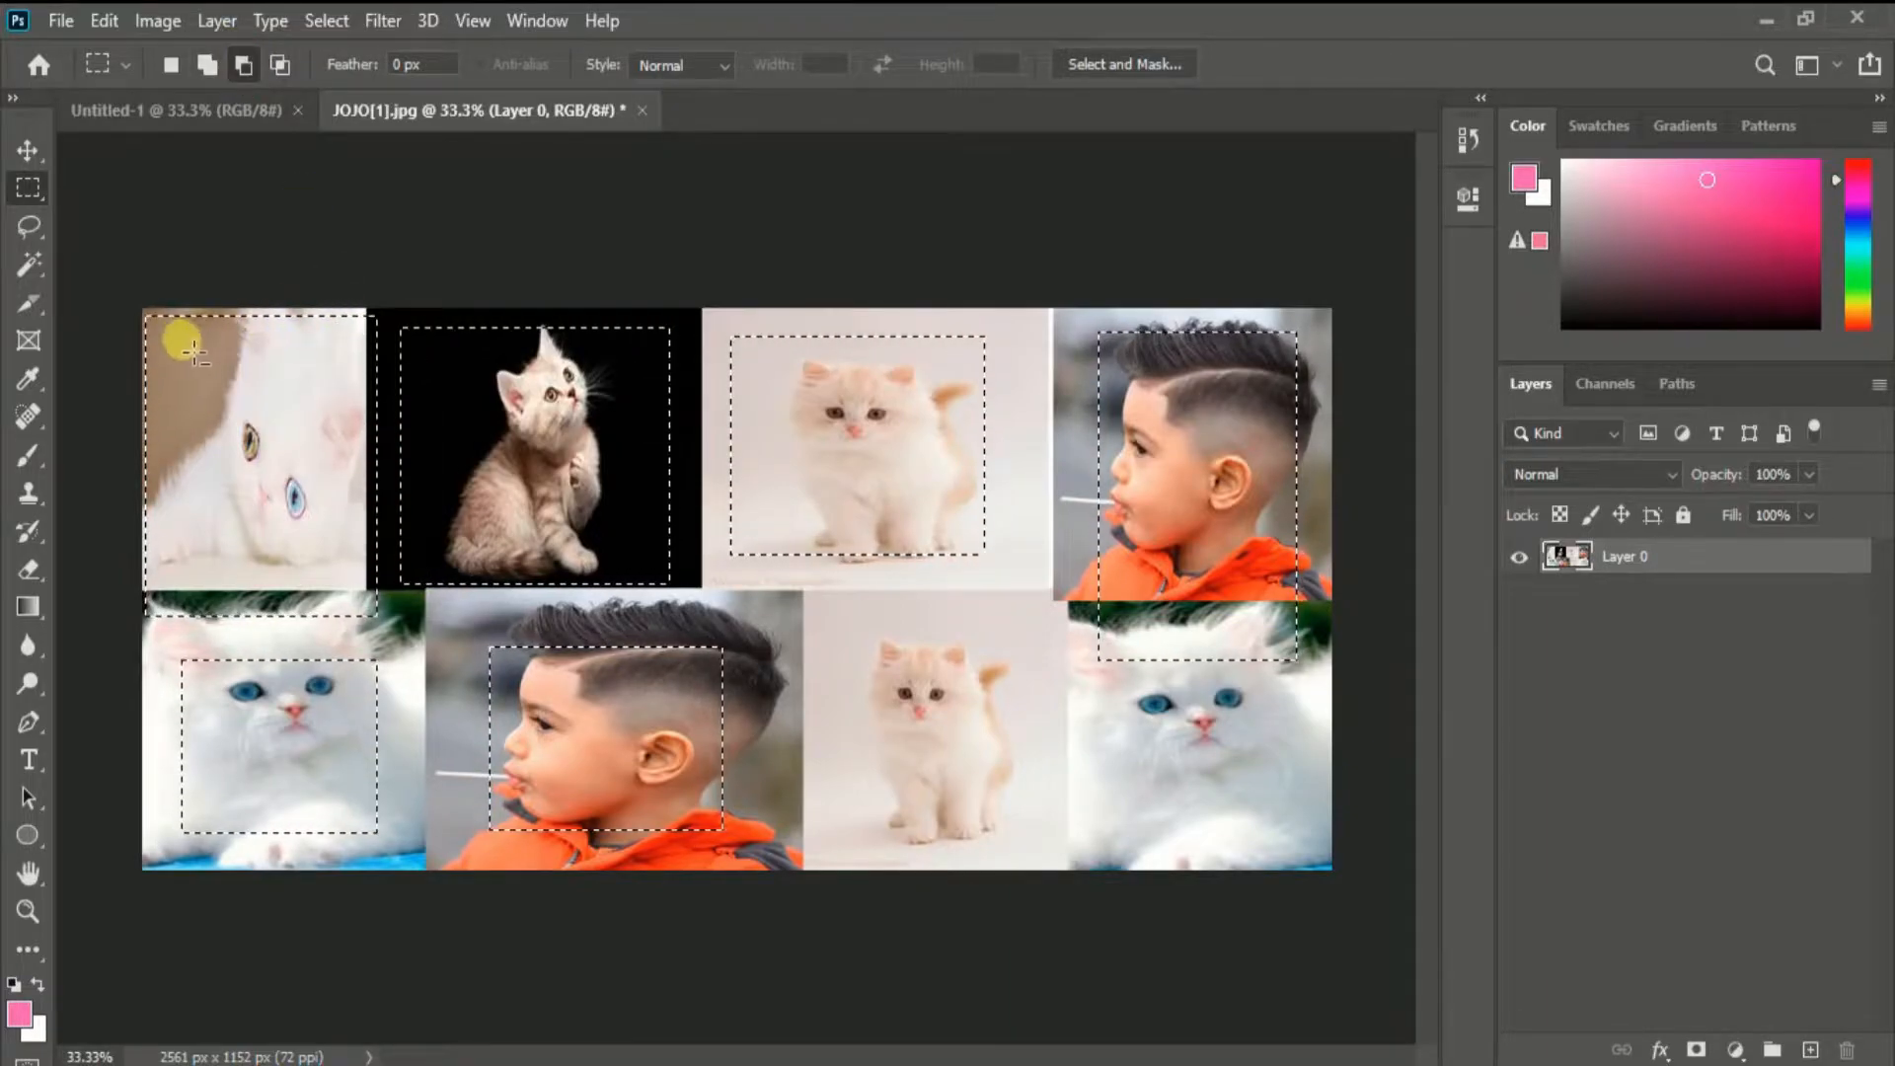
drag(246, 324, 537, 432)
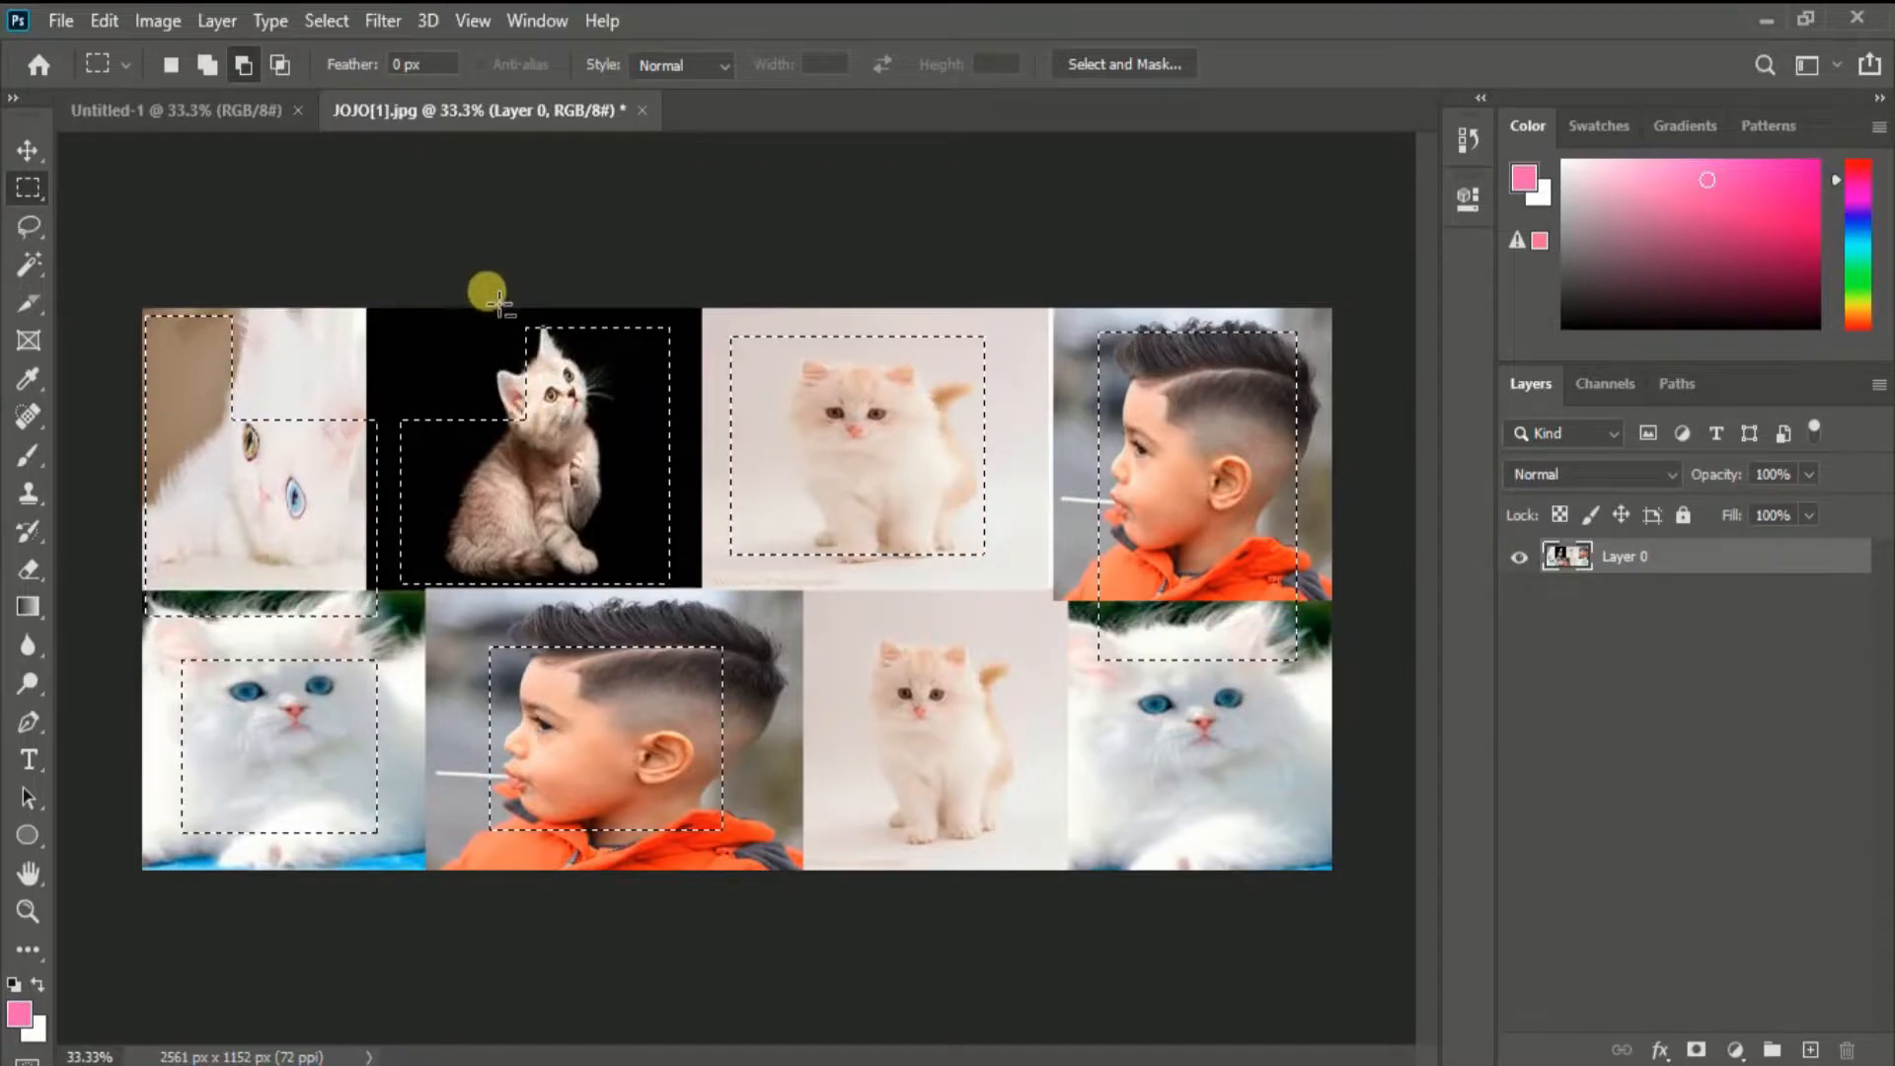
drag(484, 323, 737, 452)
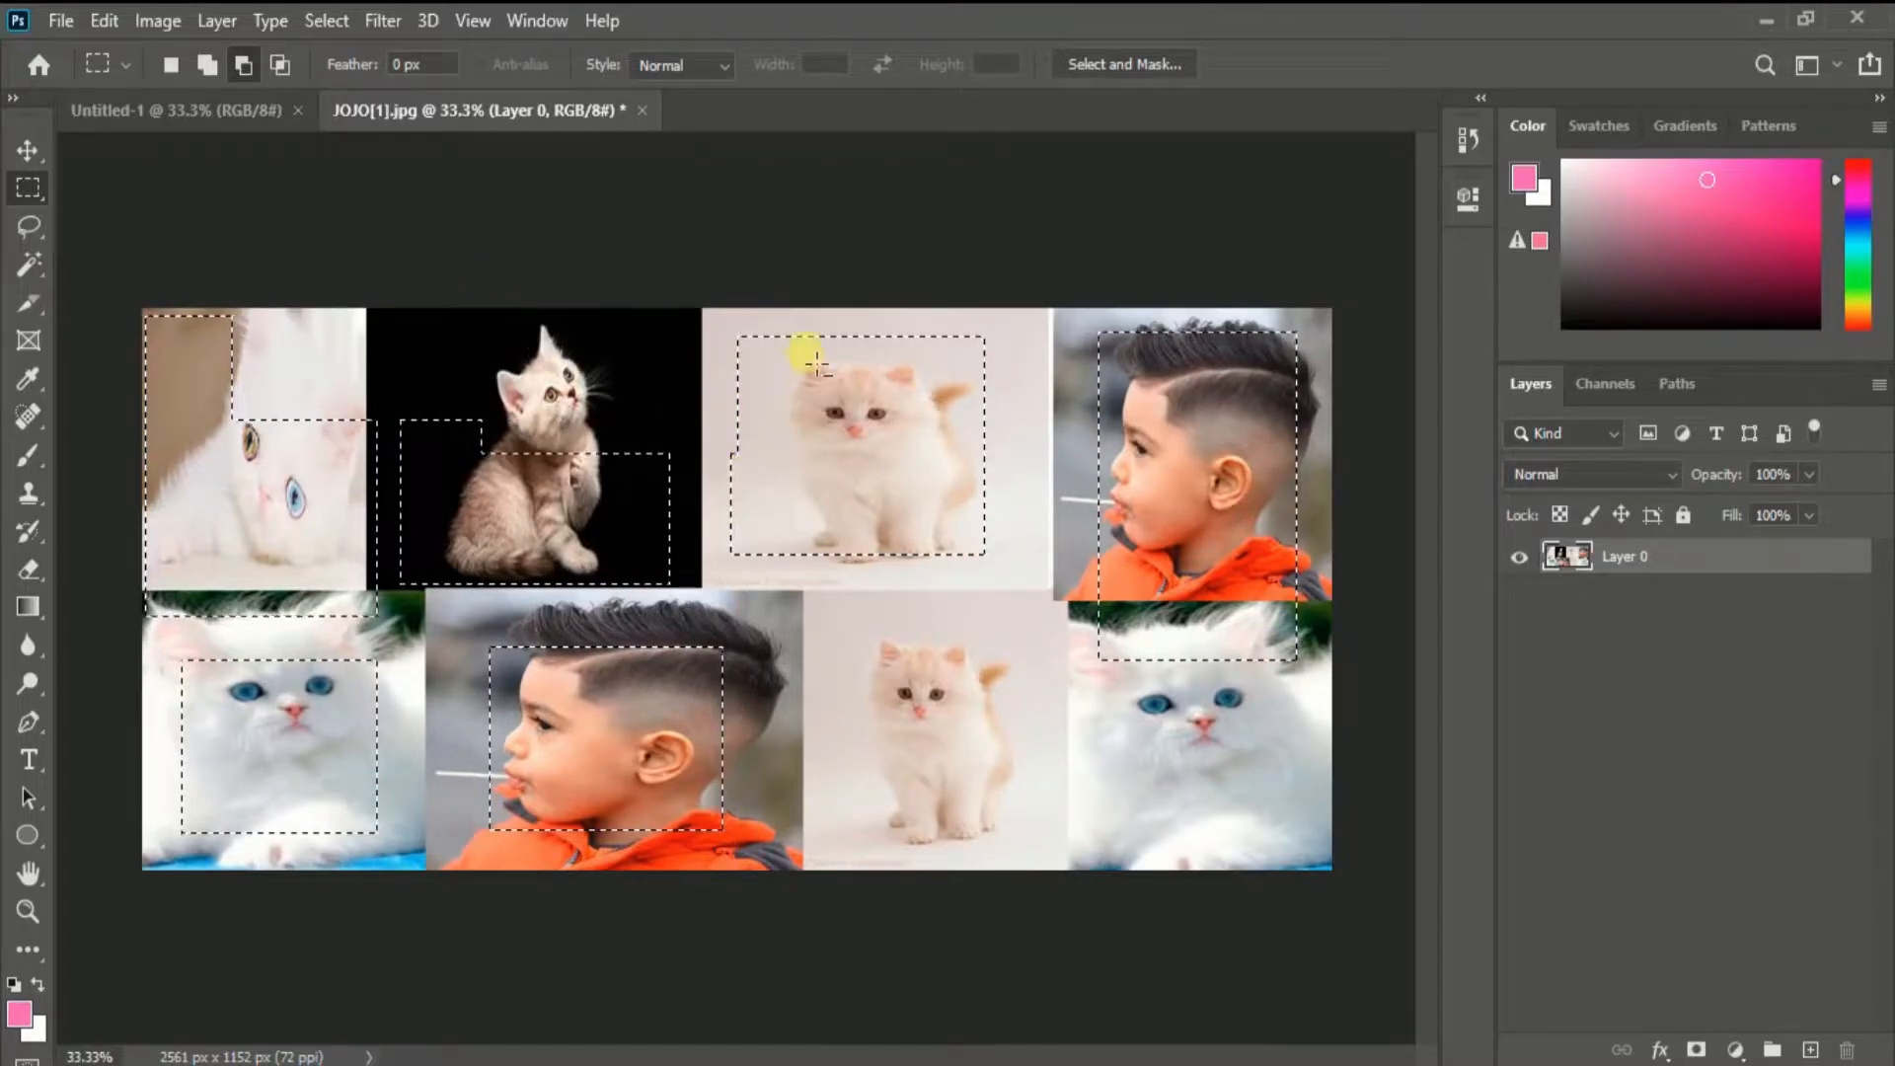
drag(661, 326, 862, 539)
drag(794, 342, 1033, 454)
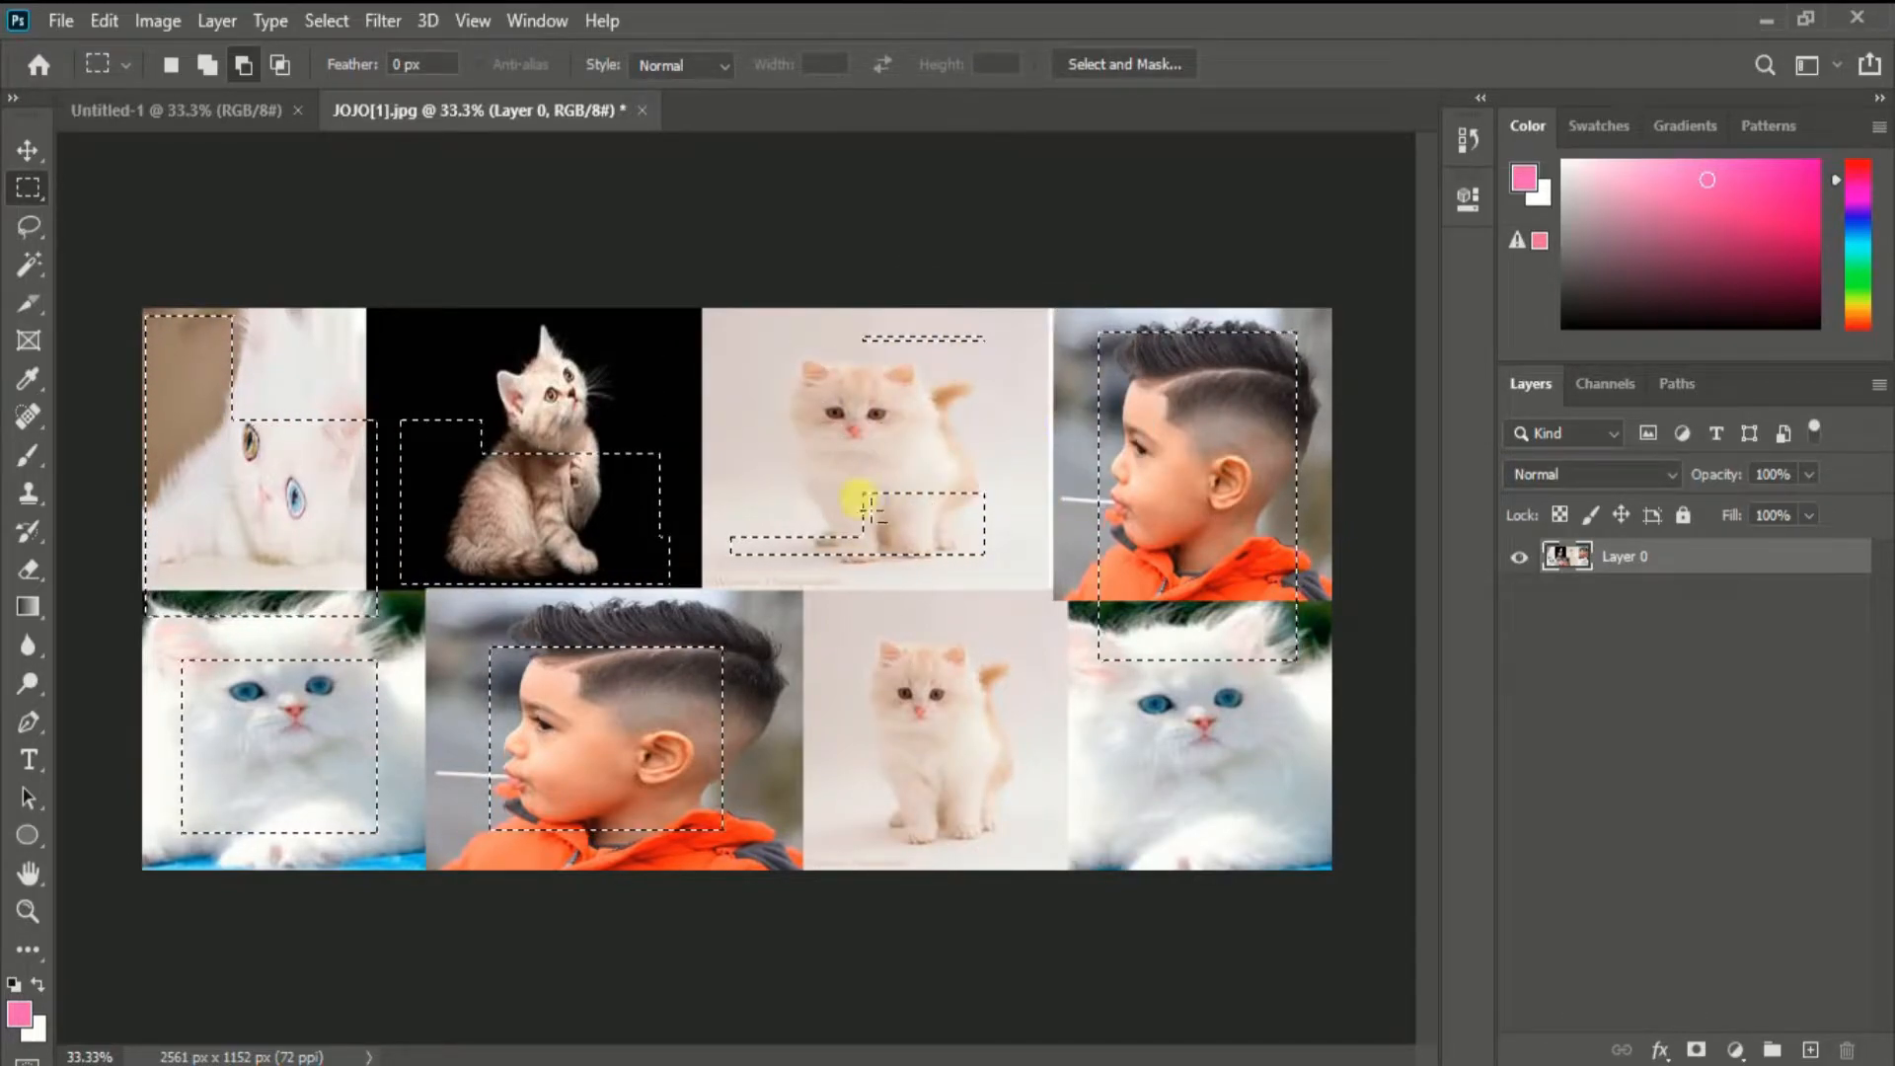
drag(708, 446, 918, 626)
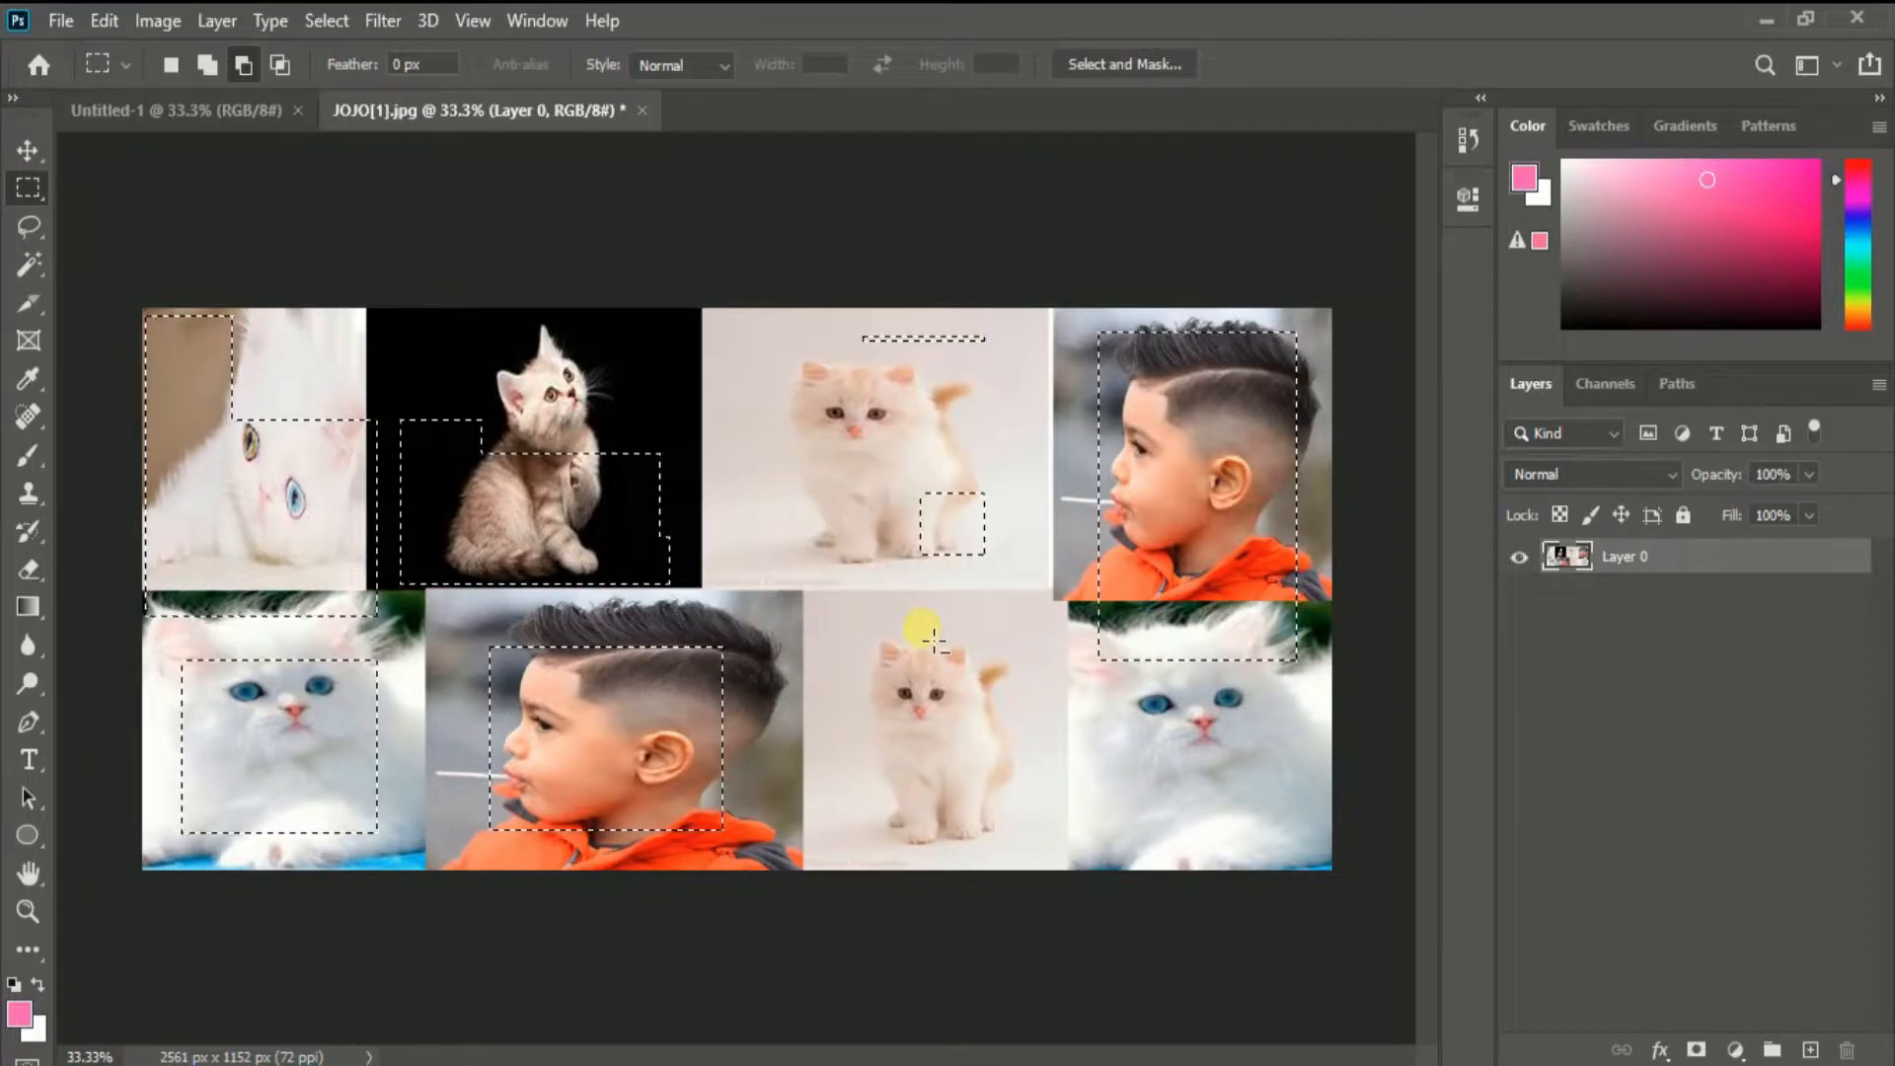
- Intersect the selection with rectangles over the first two top-row photos and with one outside it, dismissing the warning
click(279, 63)
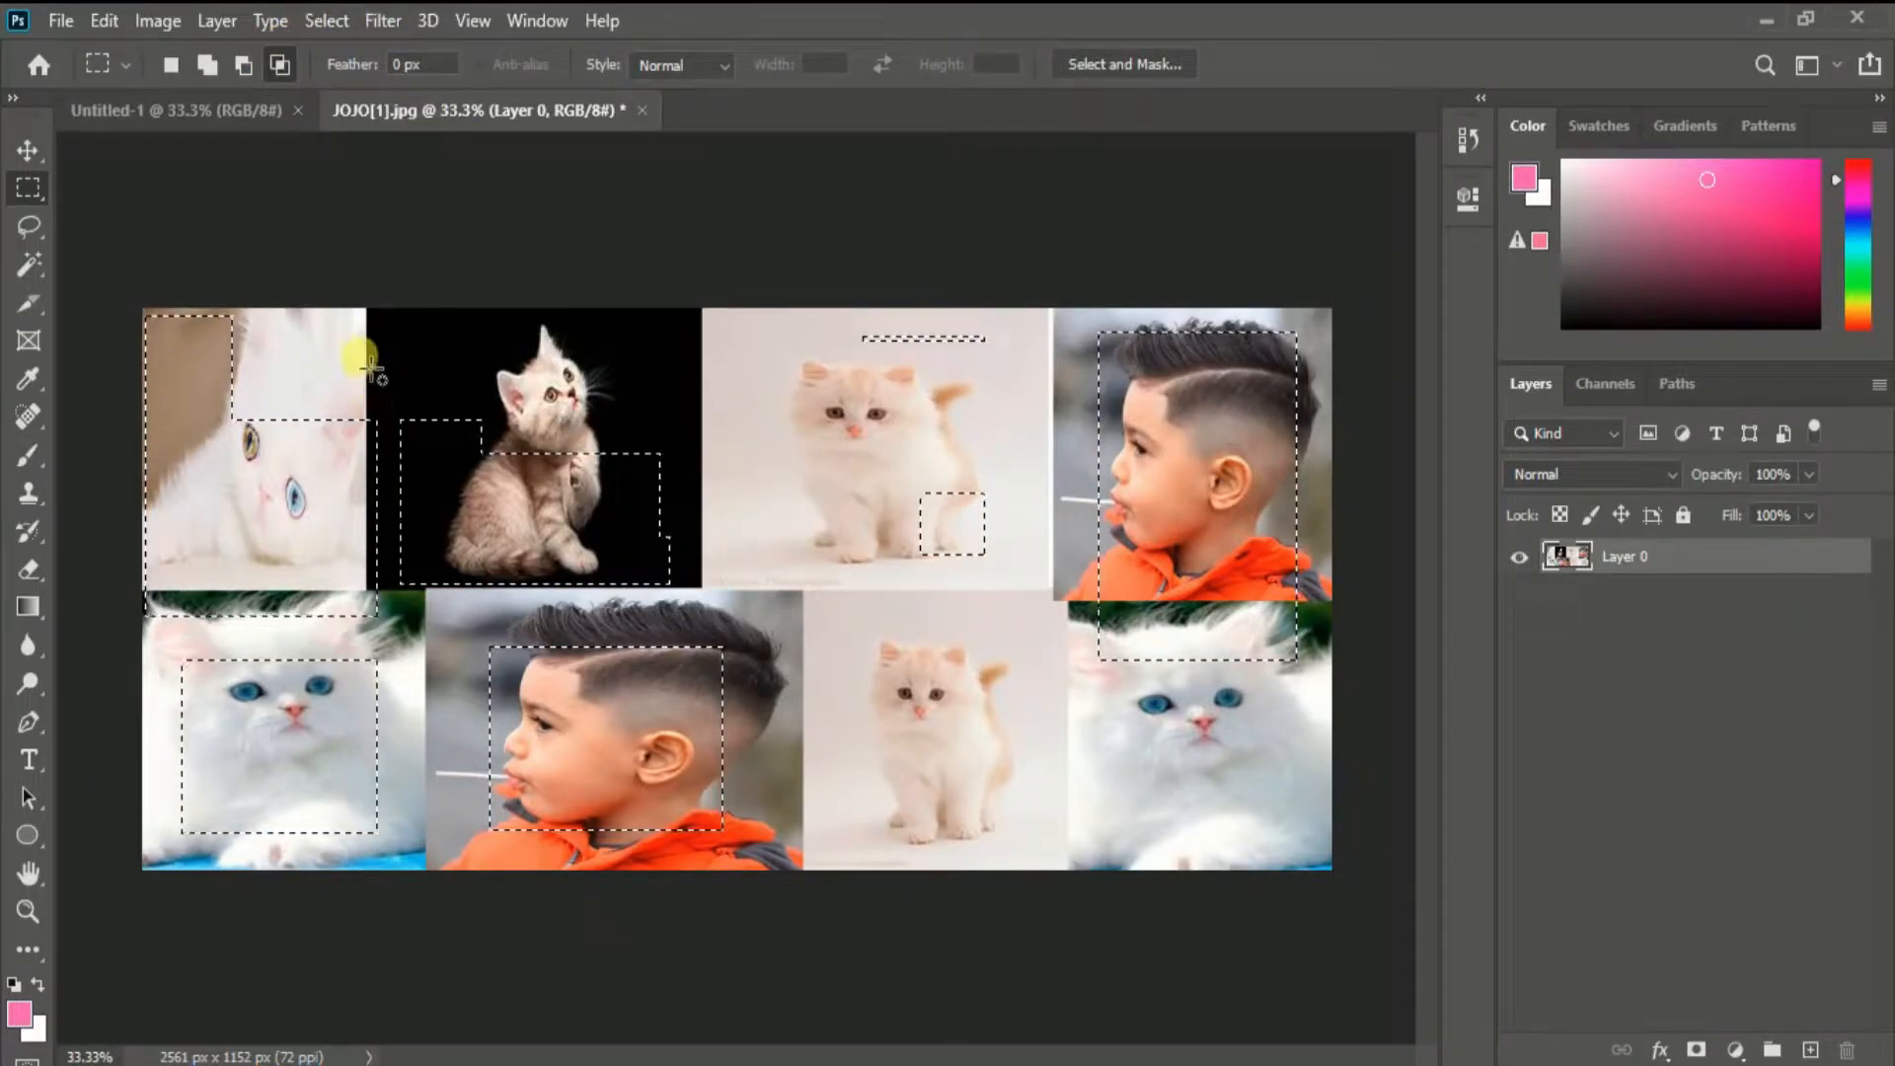
drag(232, 366, 563, 508)
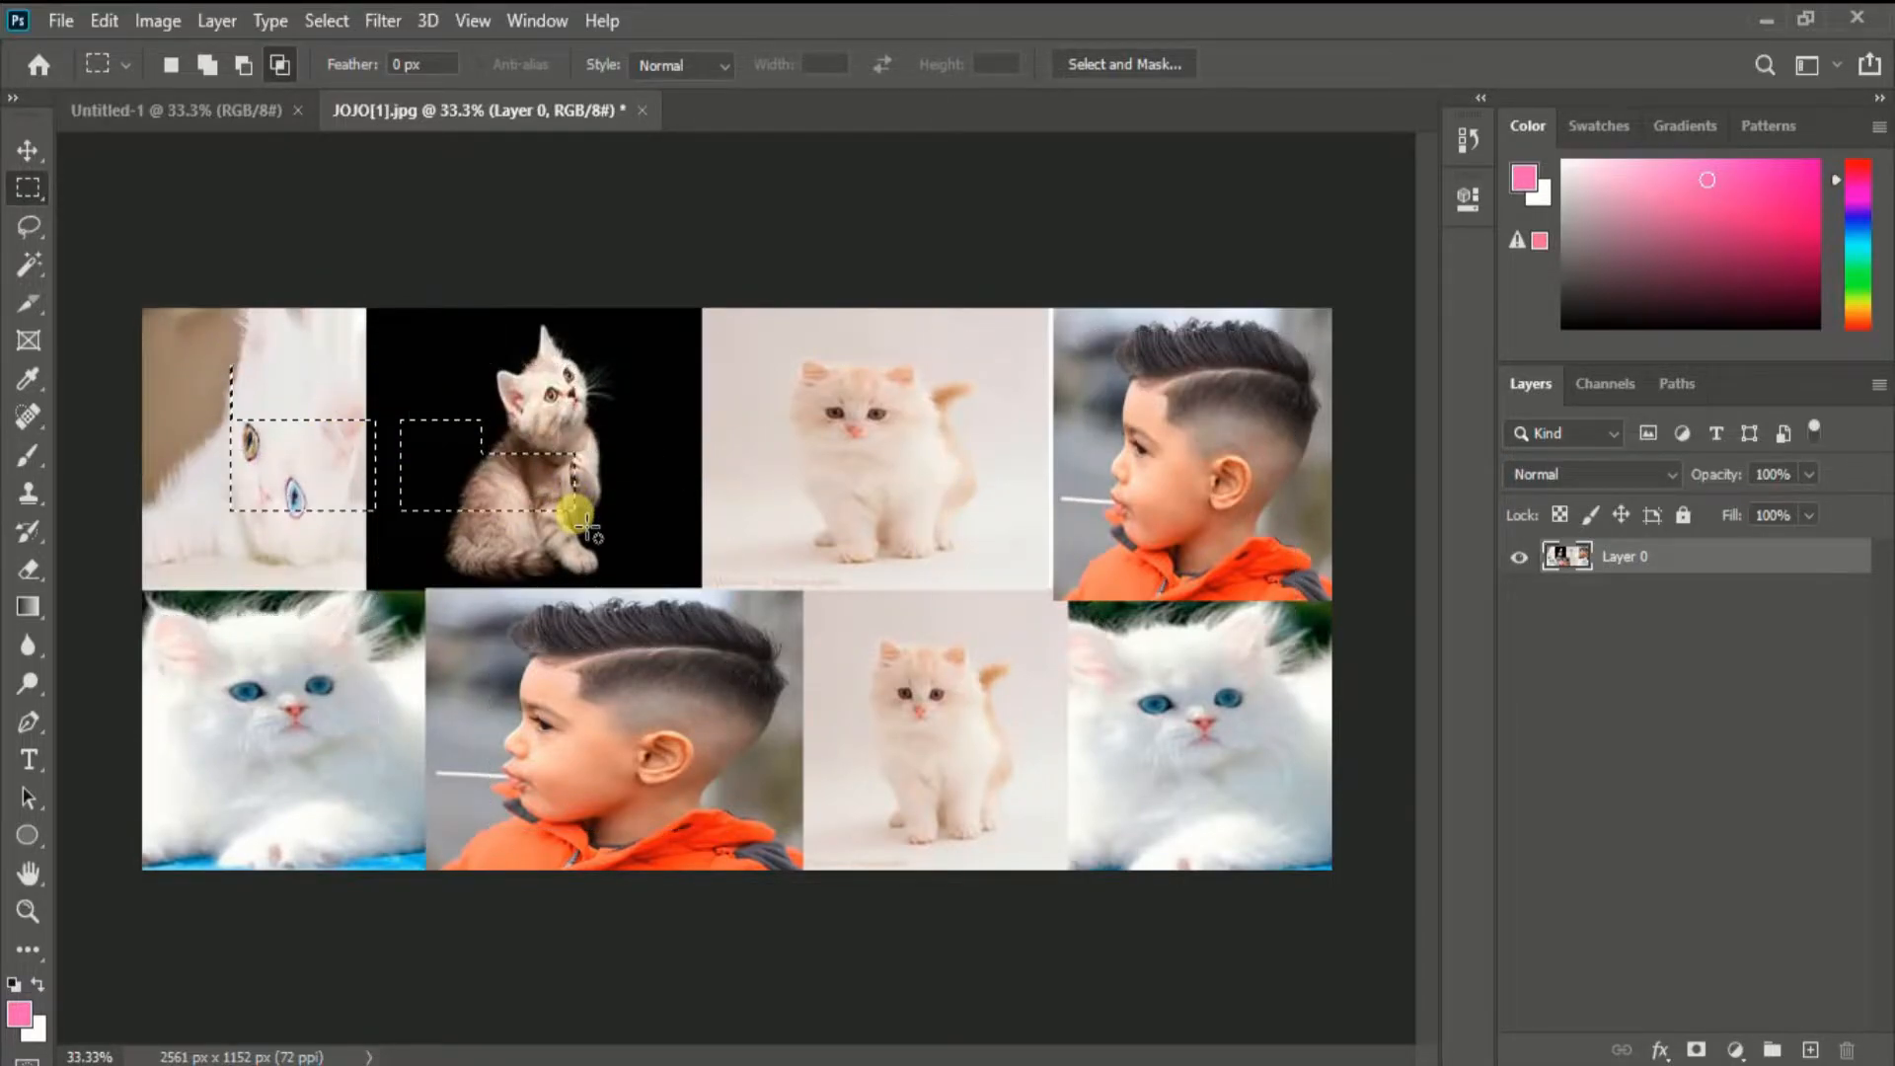
drag(436, 369, 635, 613)
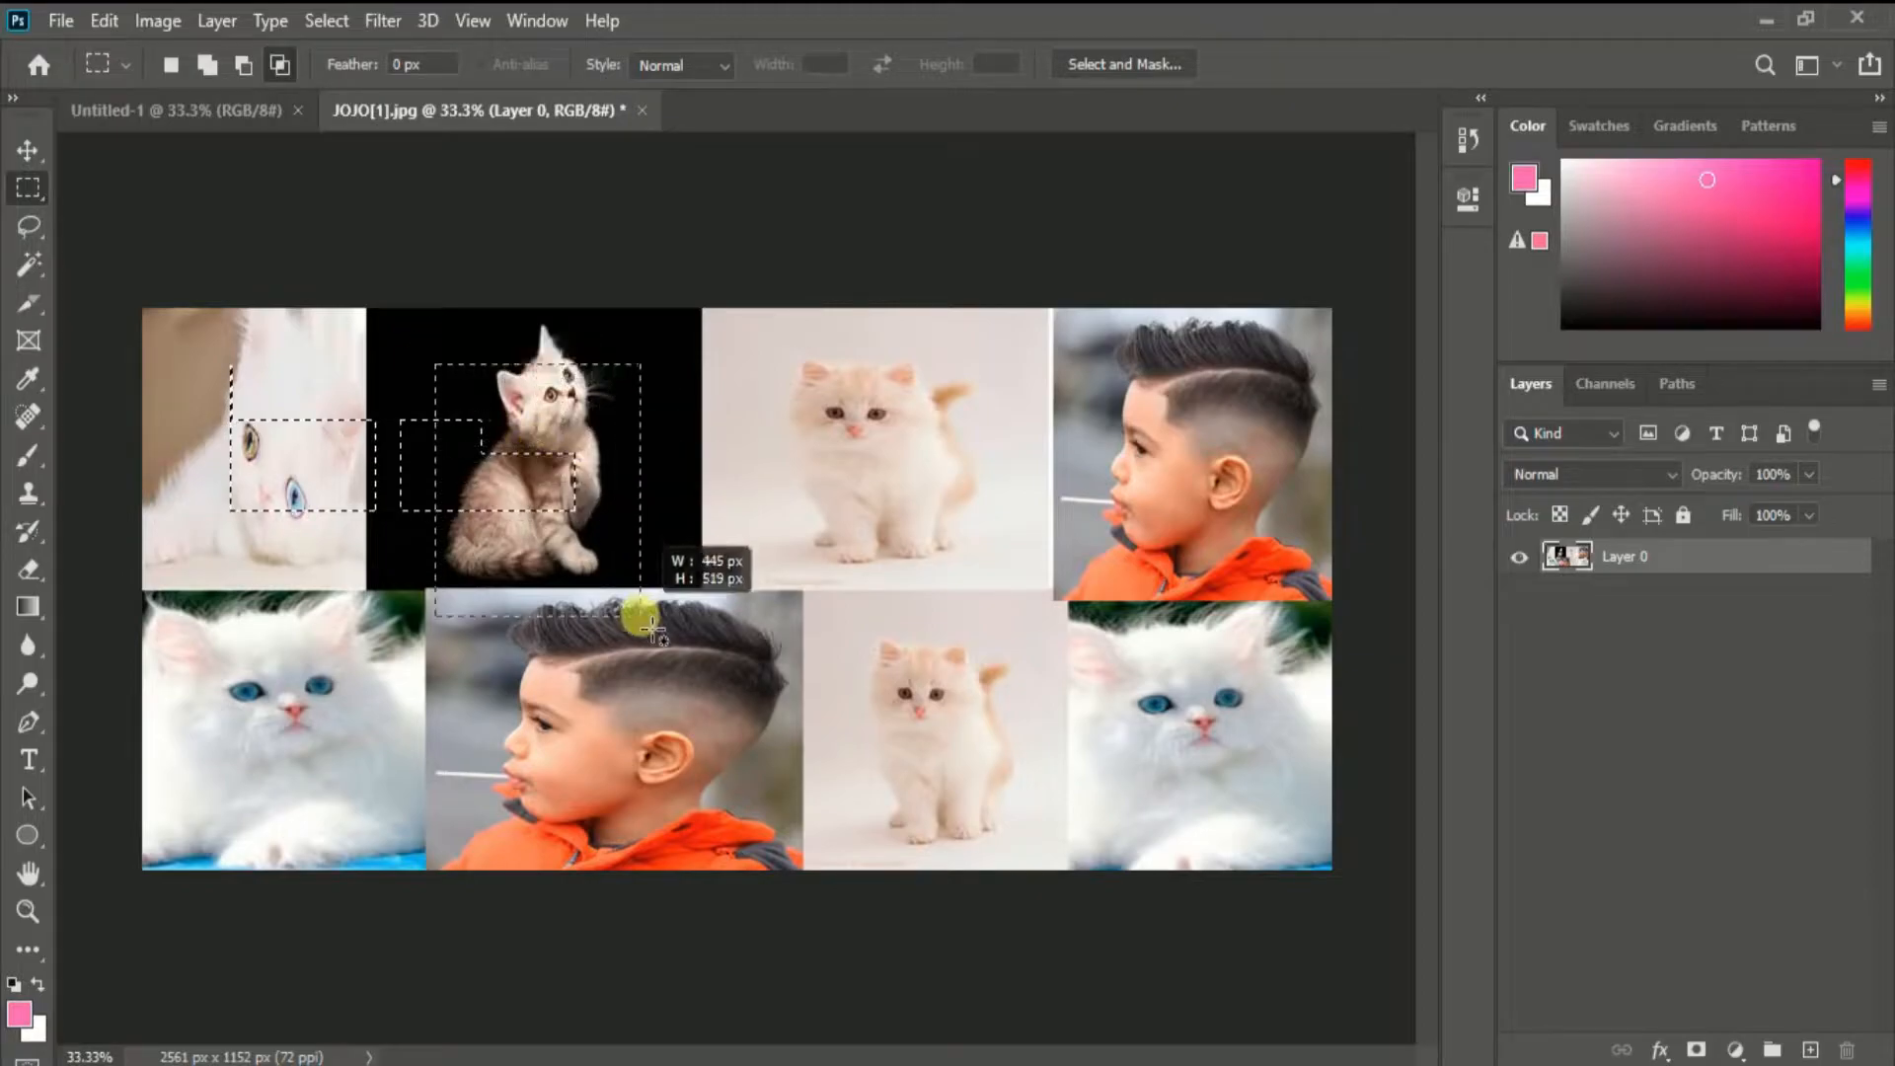
drag(727, 477, 936, 719)
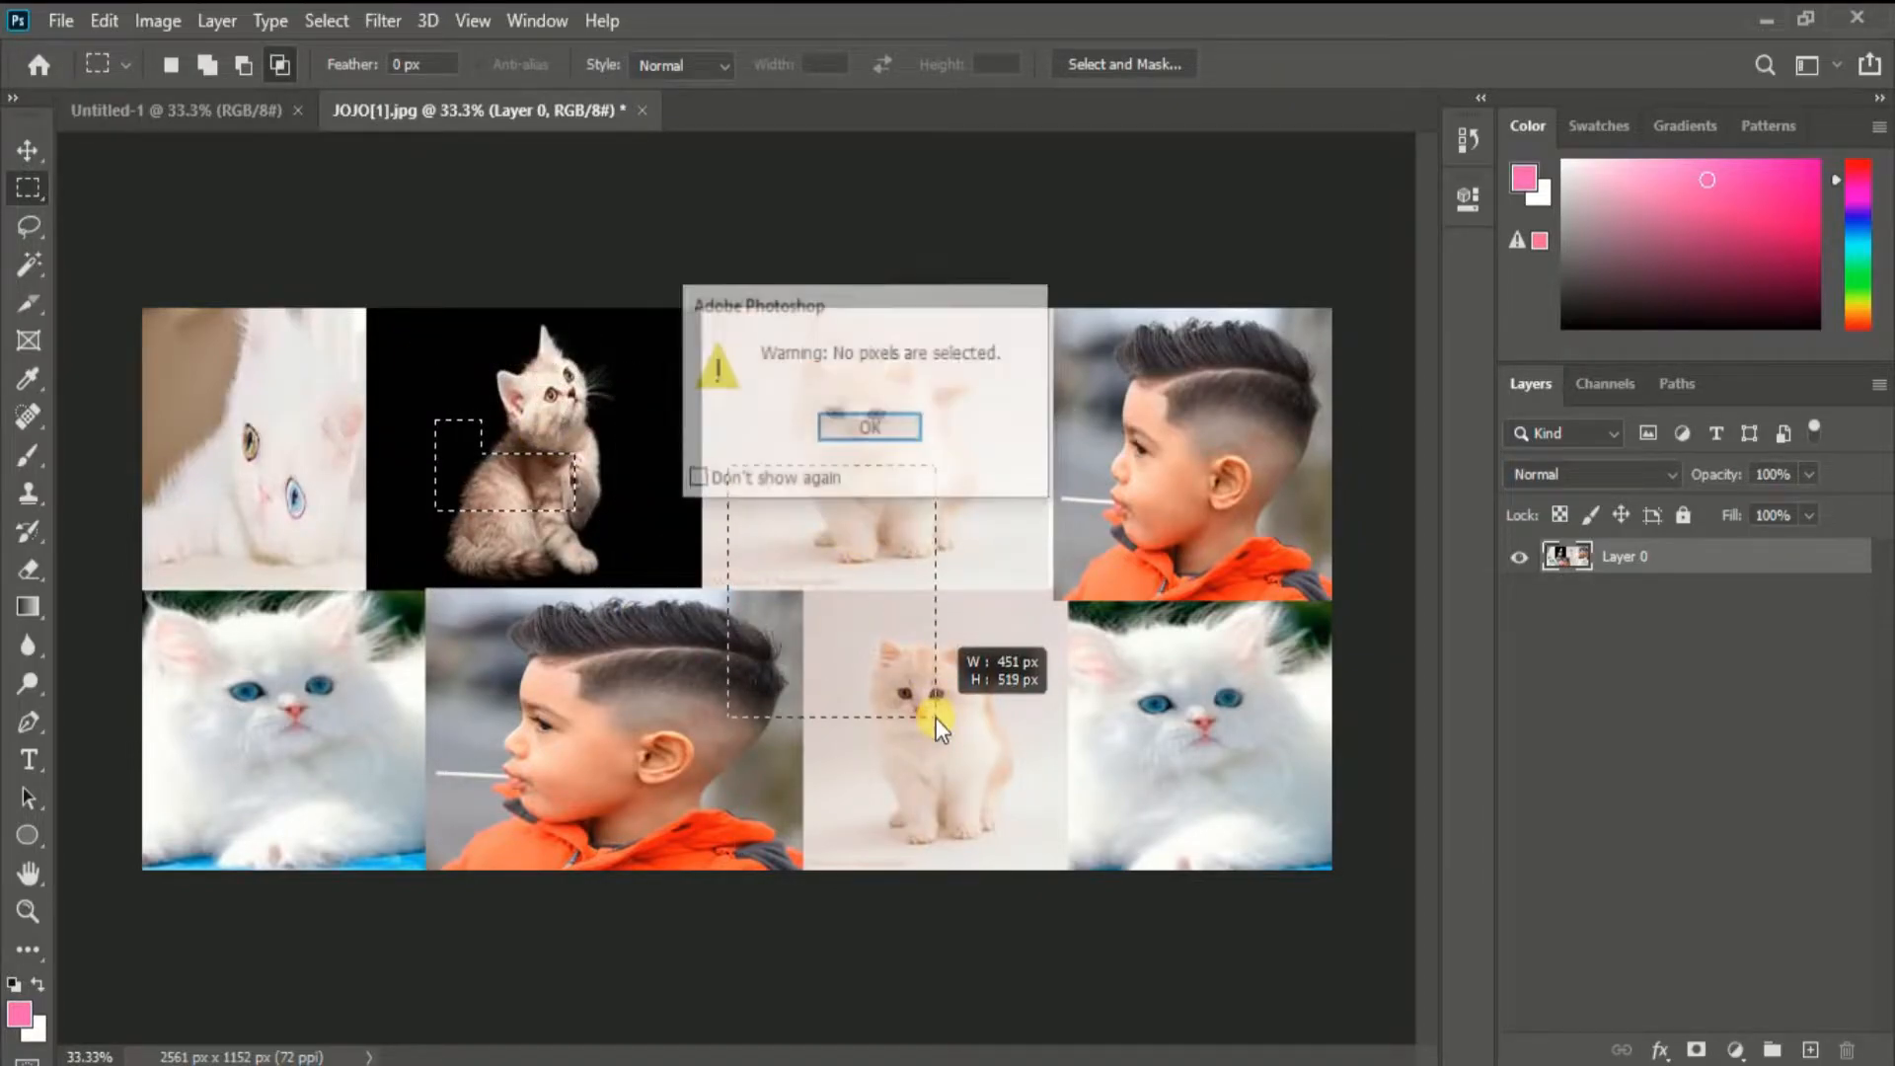
click(848, 431)
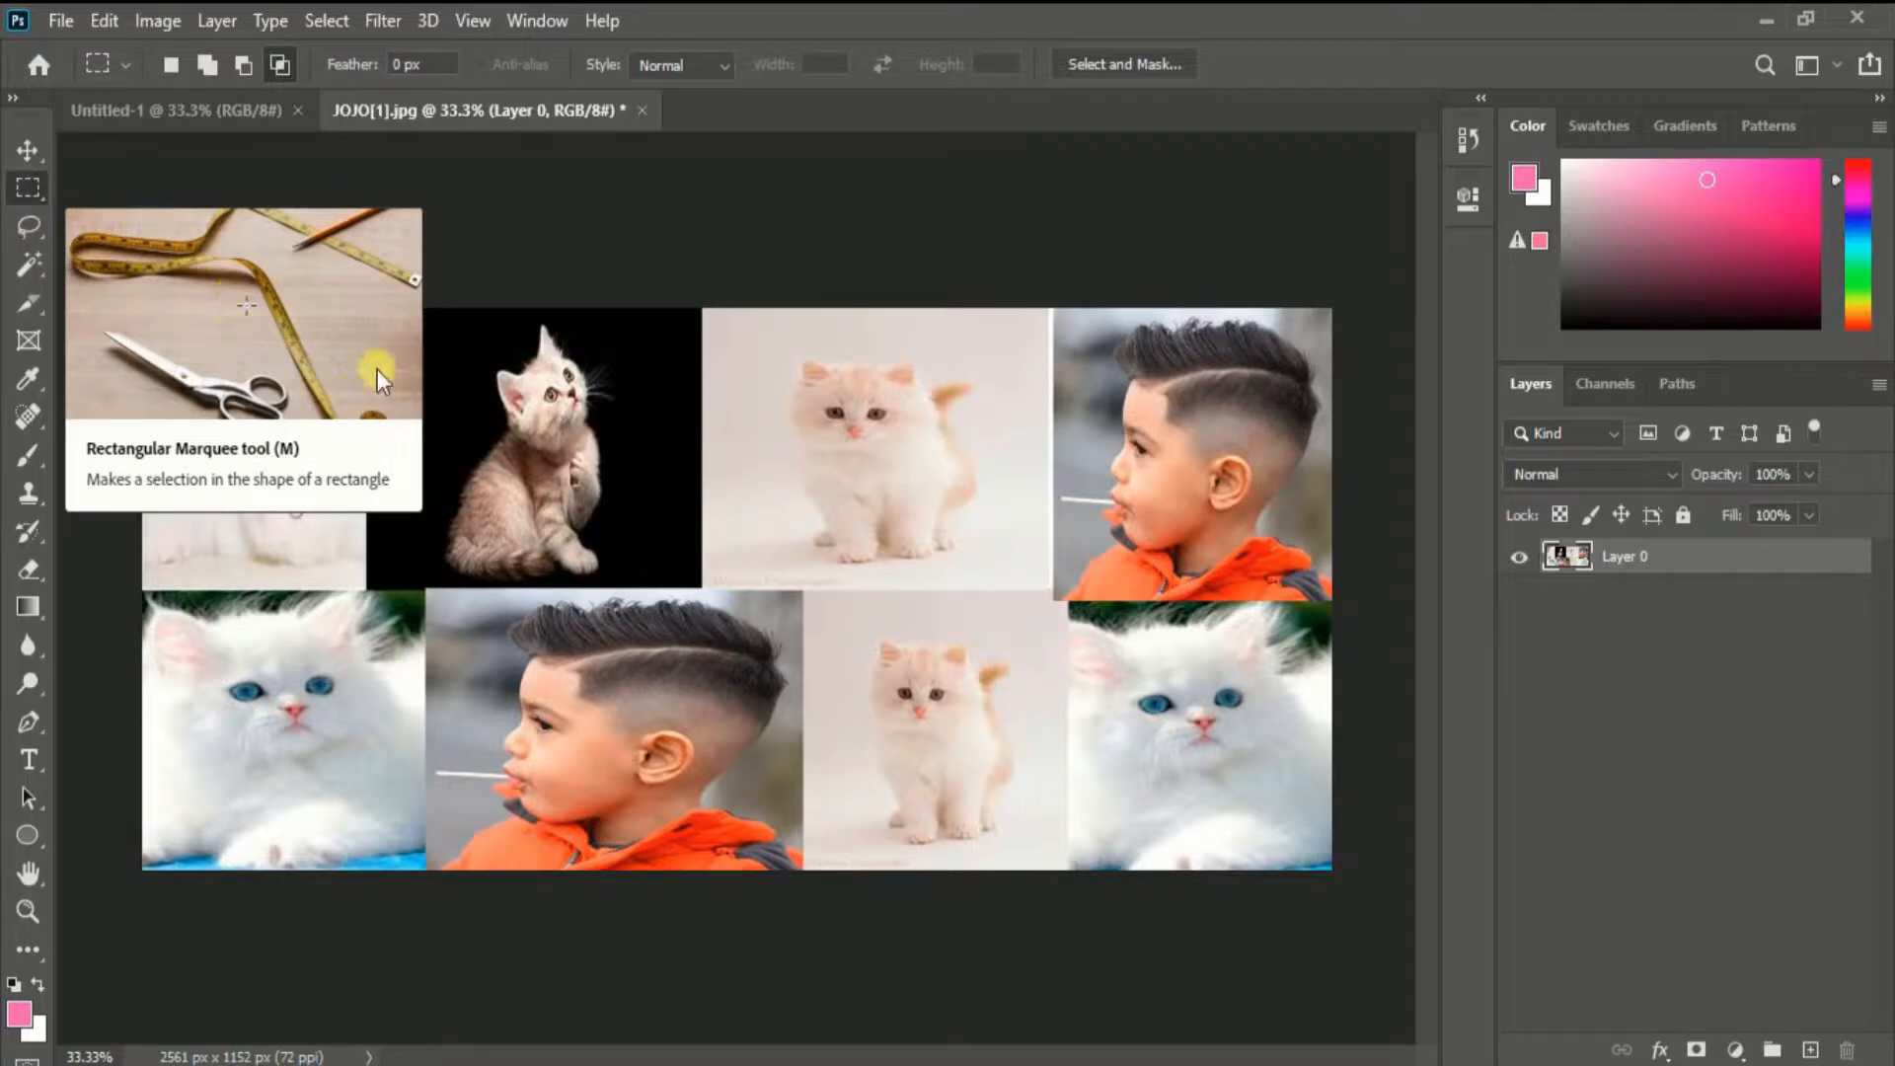
- Select the first cat photo in the top row with a new rectangular marquee and move it over the bottom row's third photo
click(174, 61)
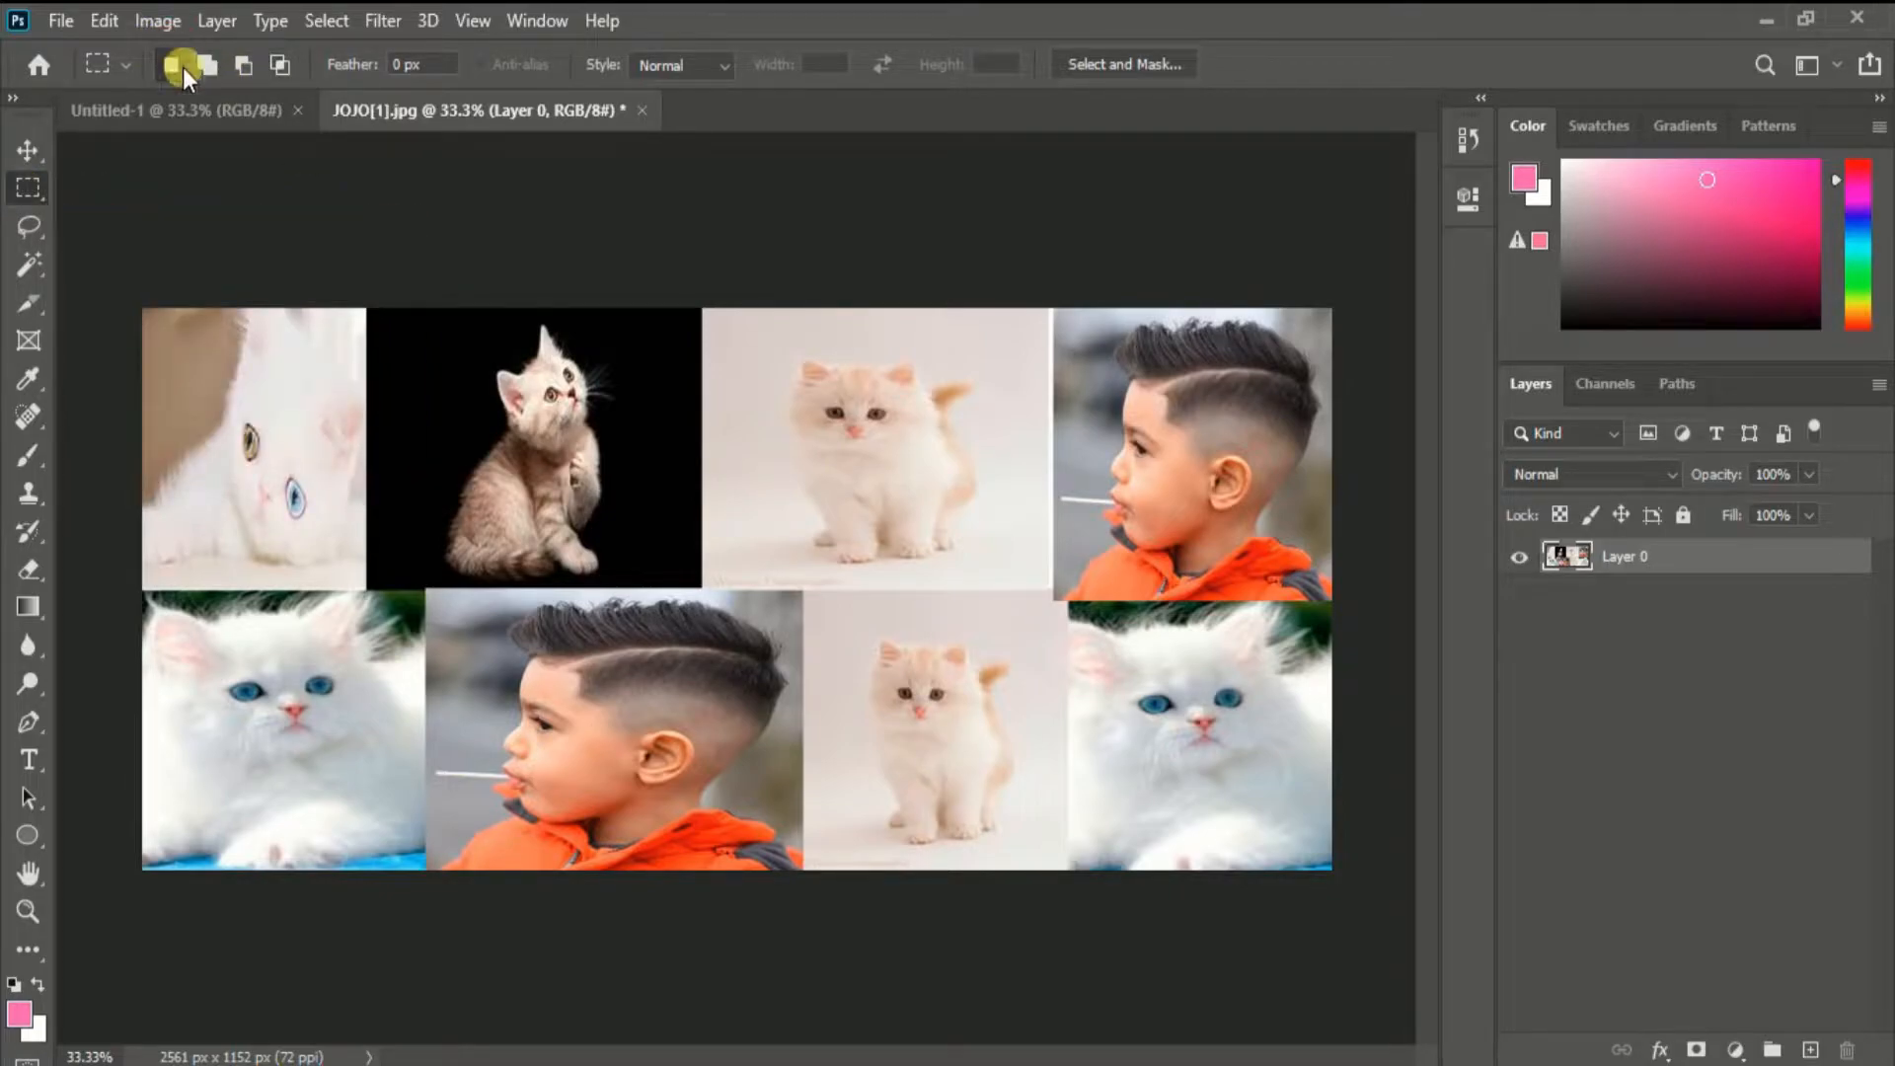
drag(153, 322, 378, 593)
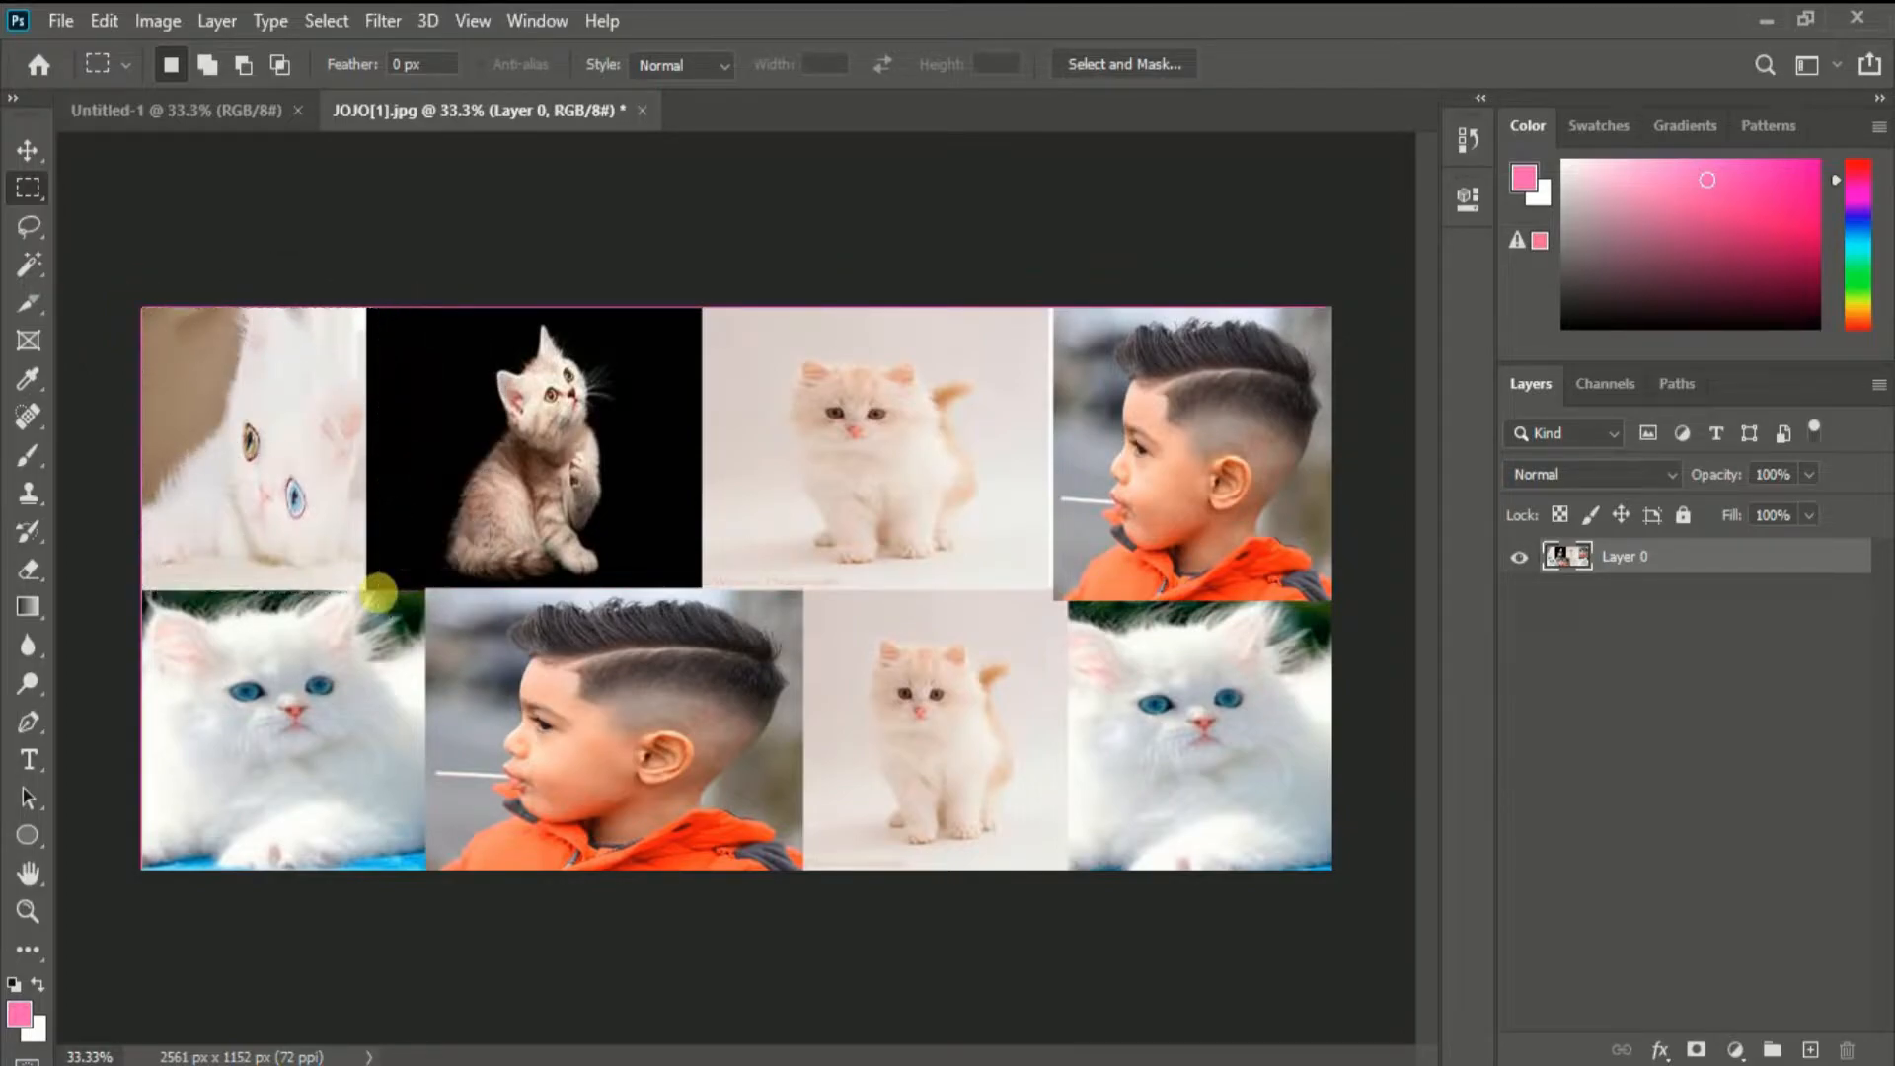
mouse_move(269, 435)
mouse_down()
mouse_move(579, 465)
mouse_move(532, 432)
mouse_move(276, 425)
mouse_move(900, 425)
mouse_move(896, 659)
mouse_move(330, 558)
mouse_move(243, 430)
mouse_up()
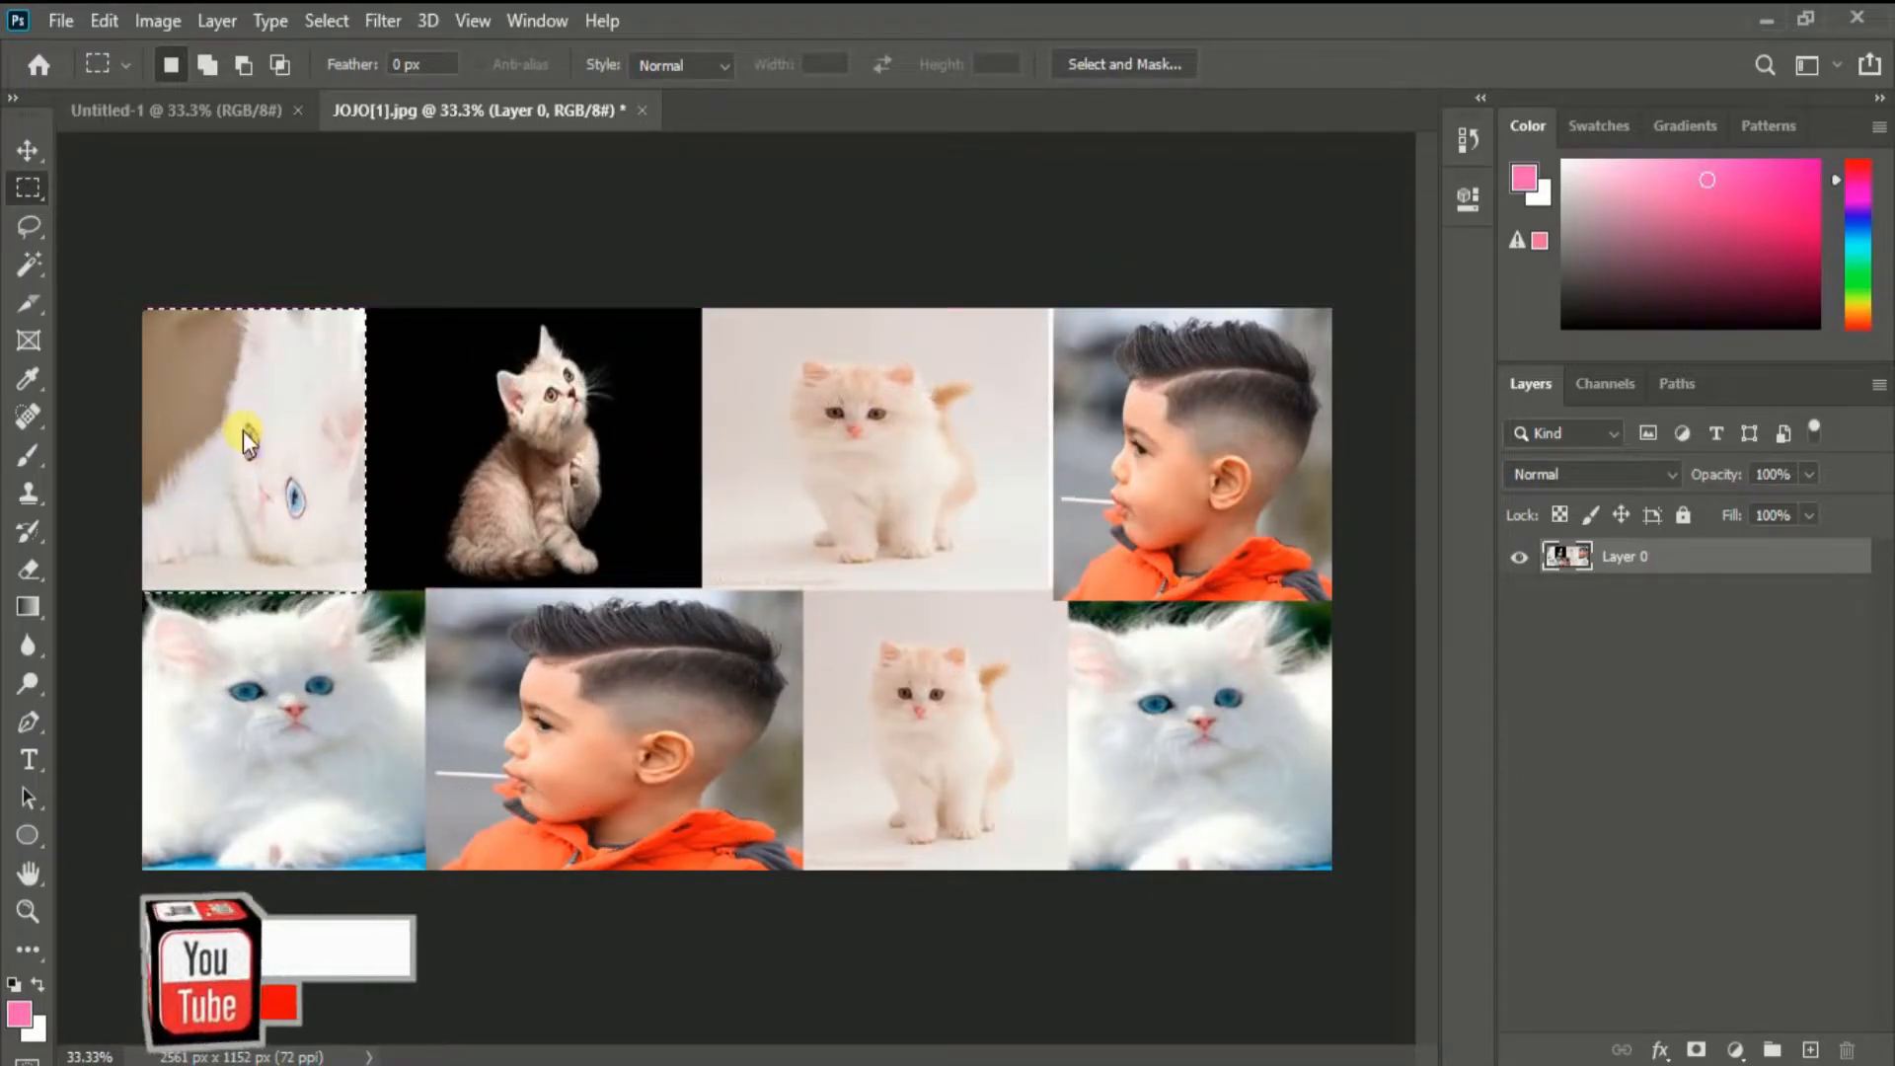
click(20, 153)
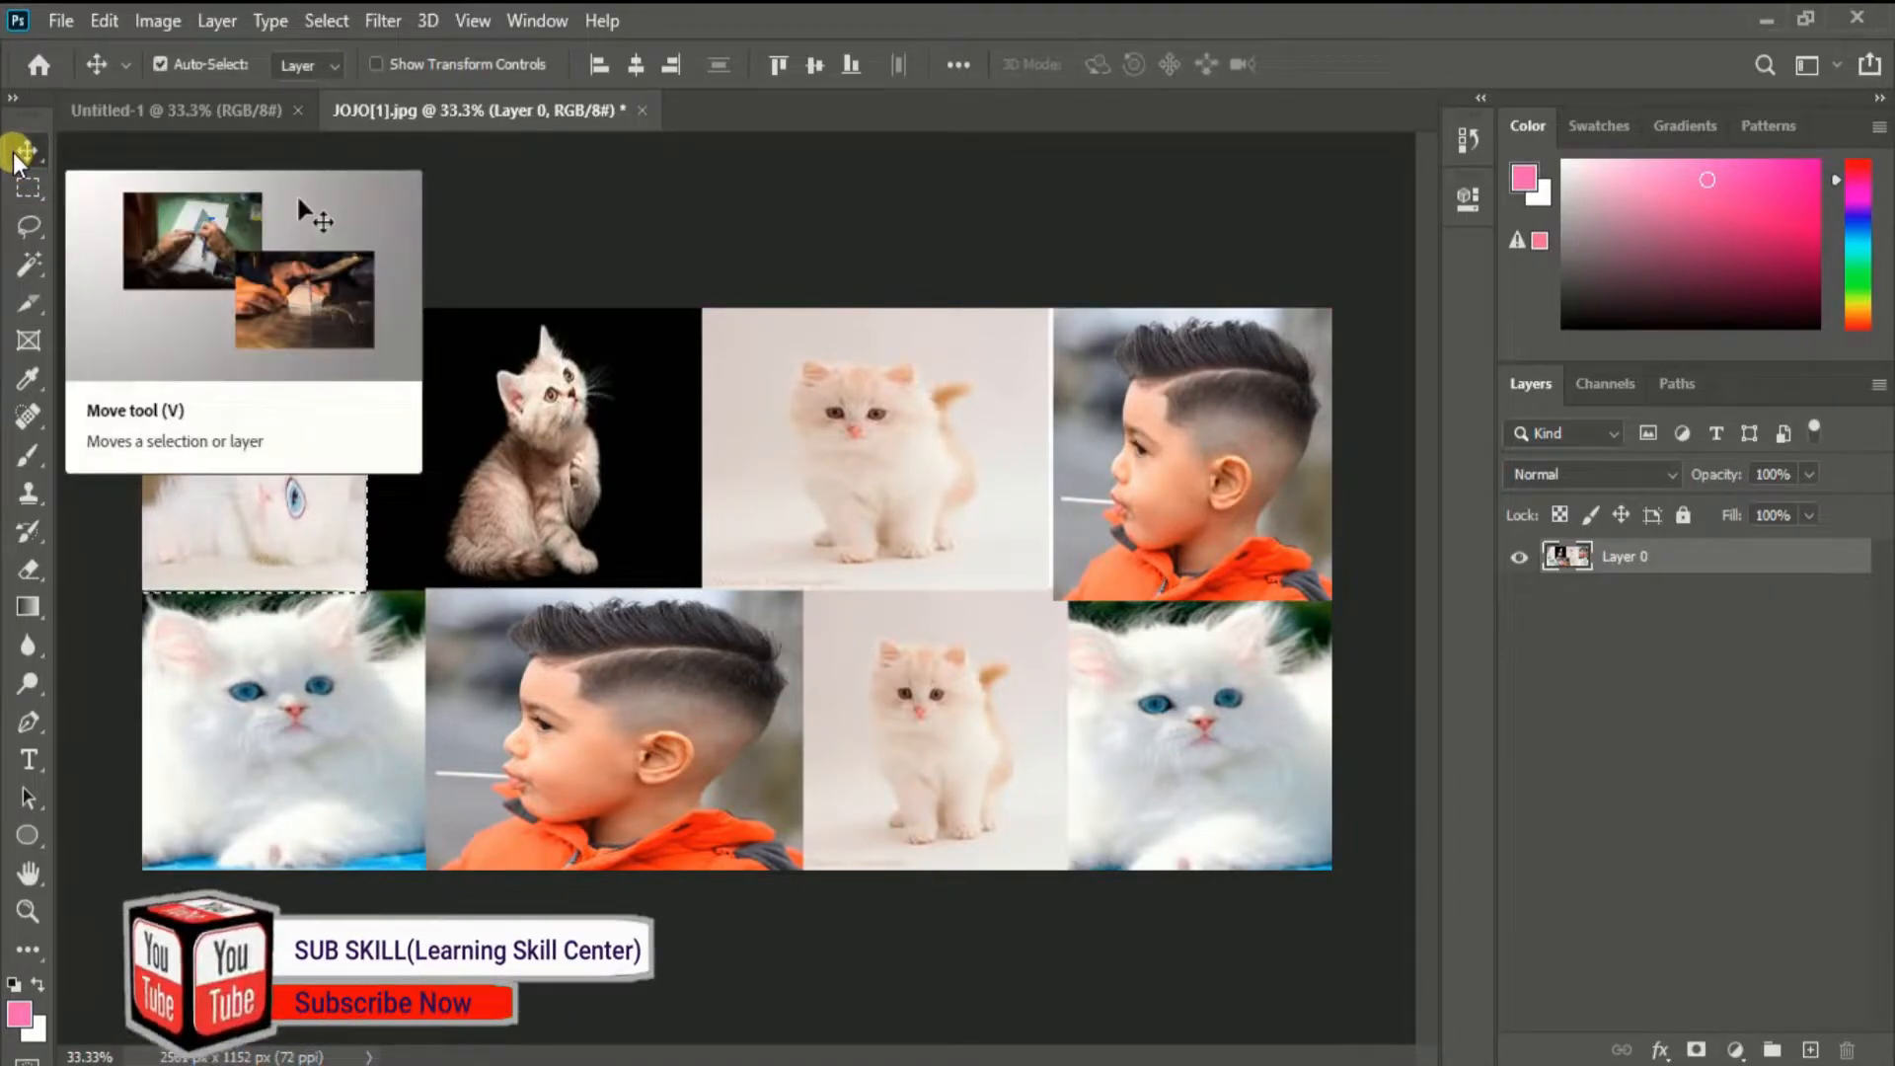
drag(284, 436, 954, 725)
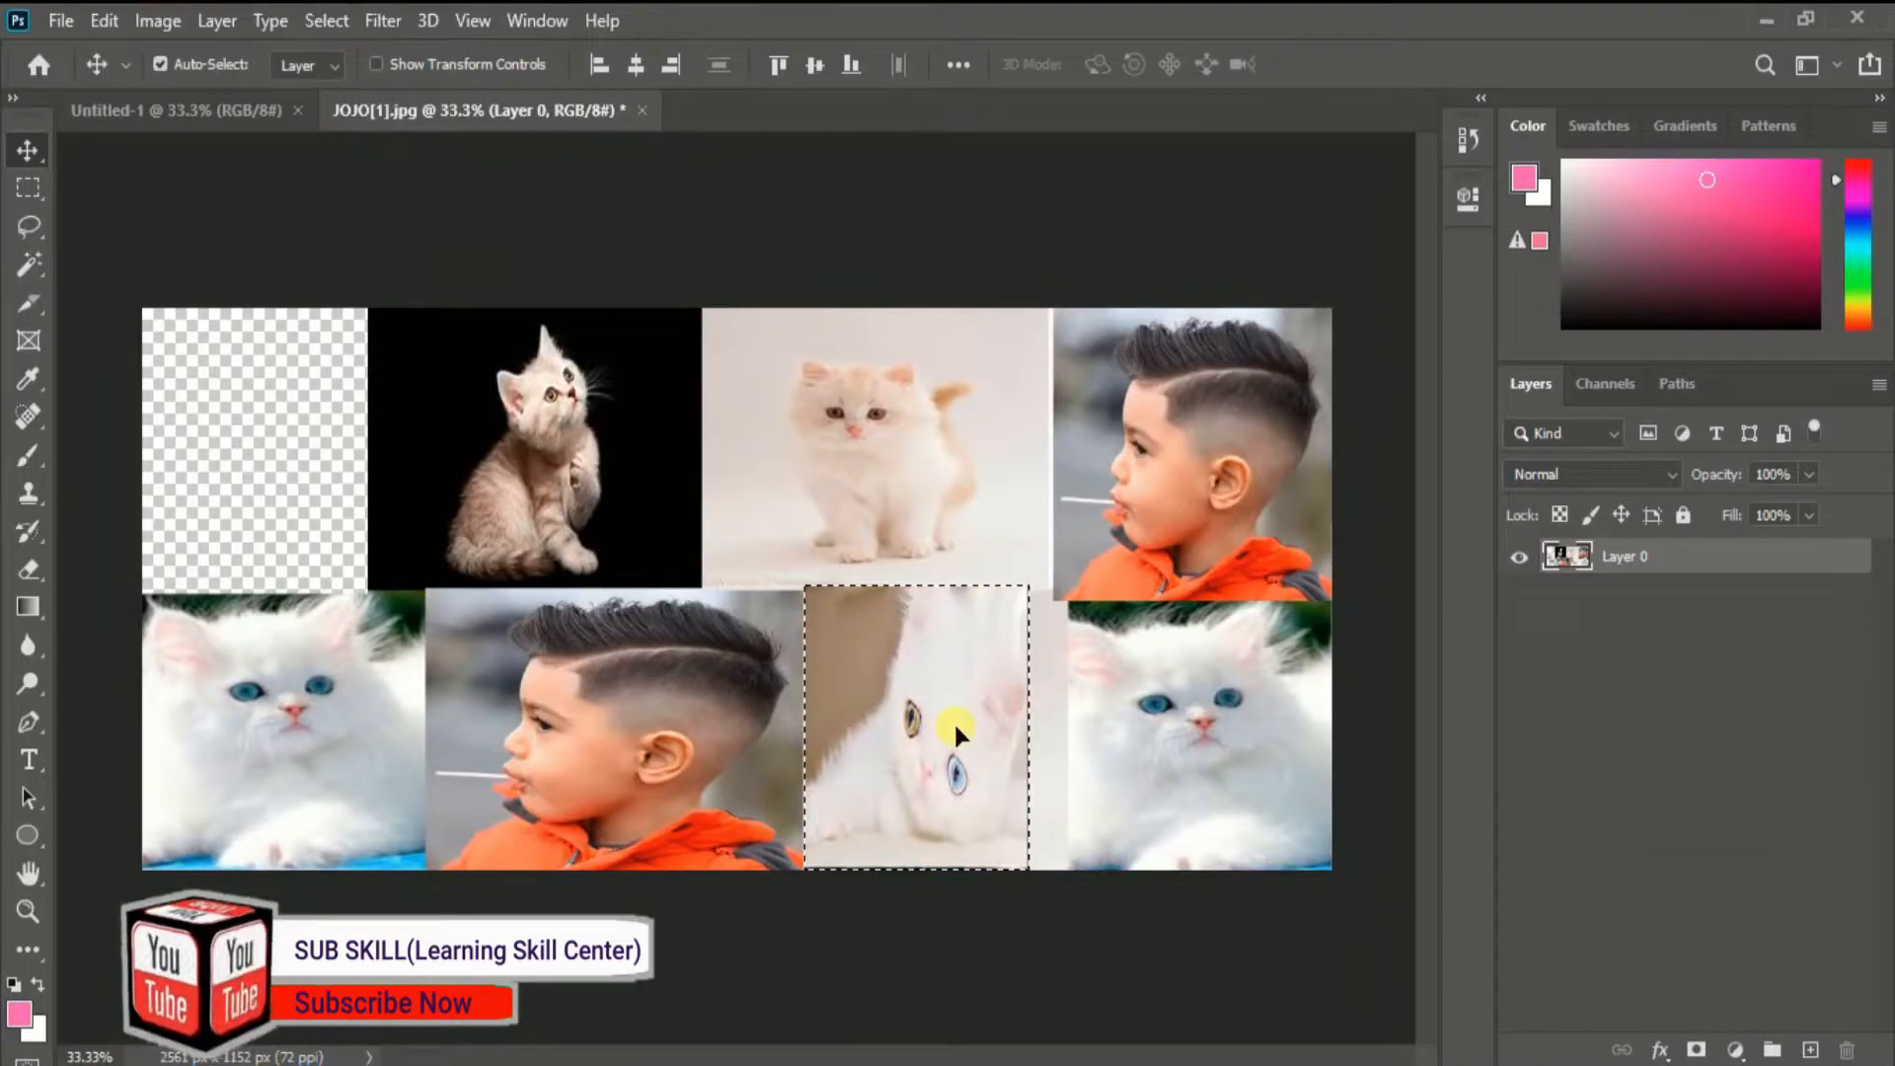
- Move the selected cat photo back to its original place in the top row and deselect it
drag(922, 701, 257, 427)
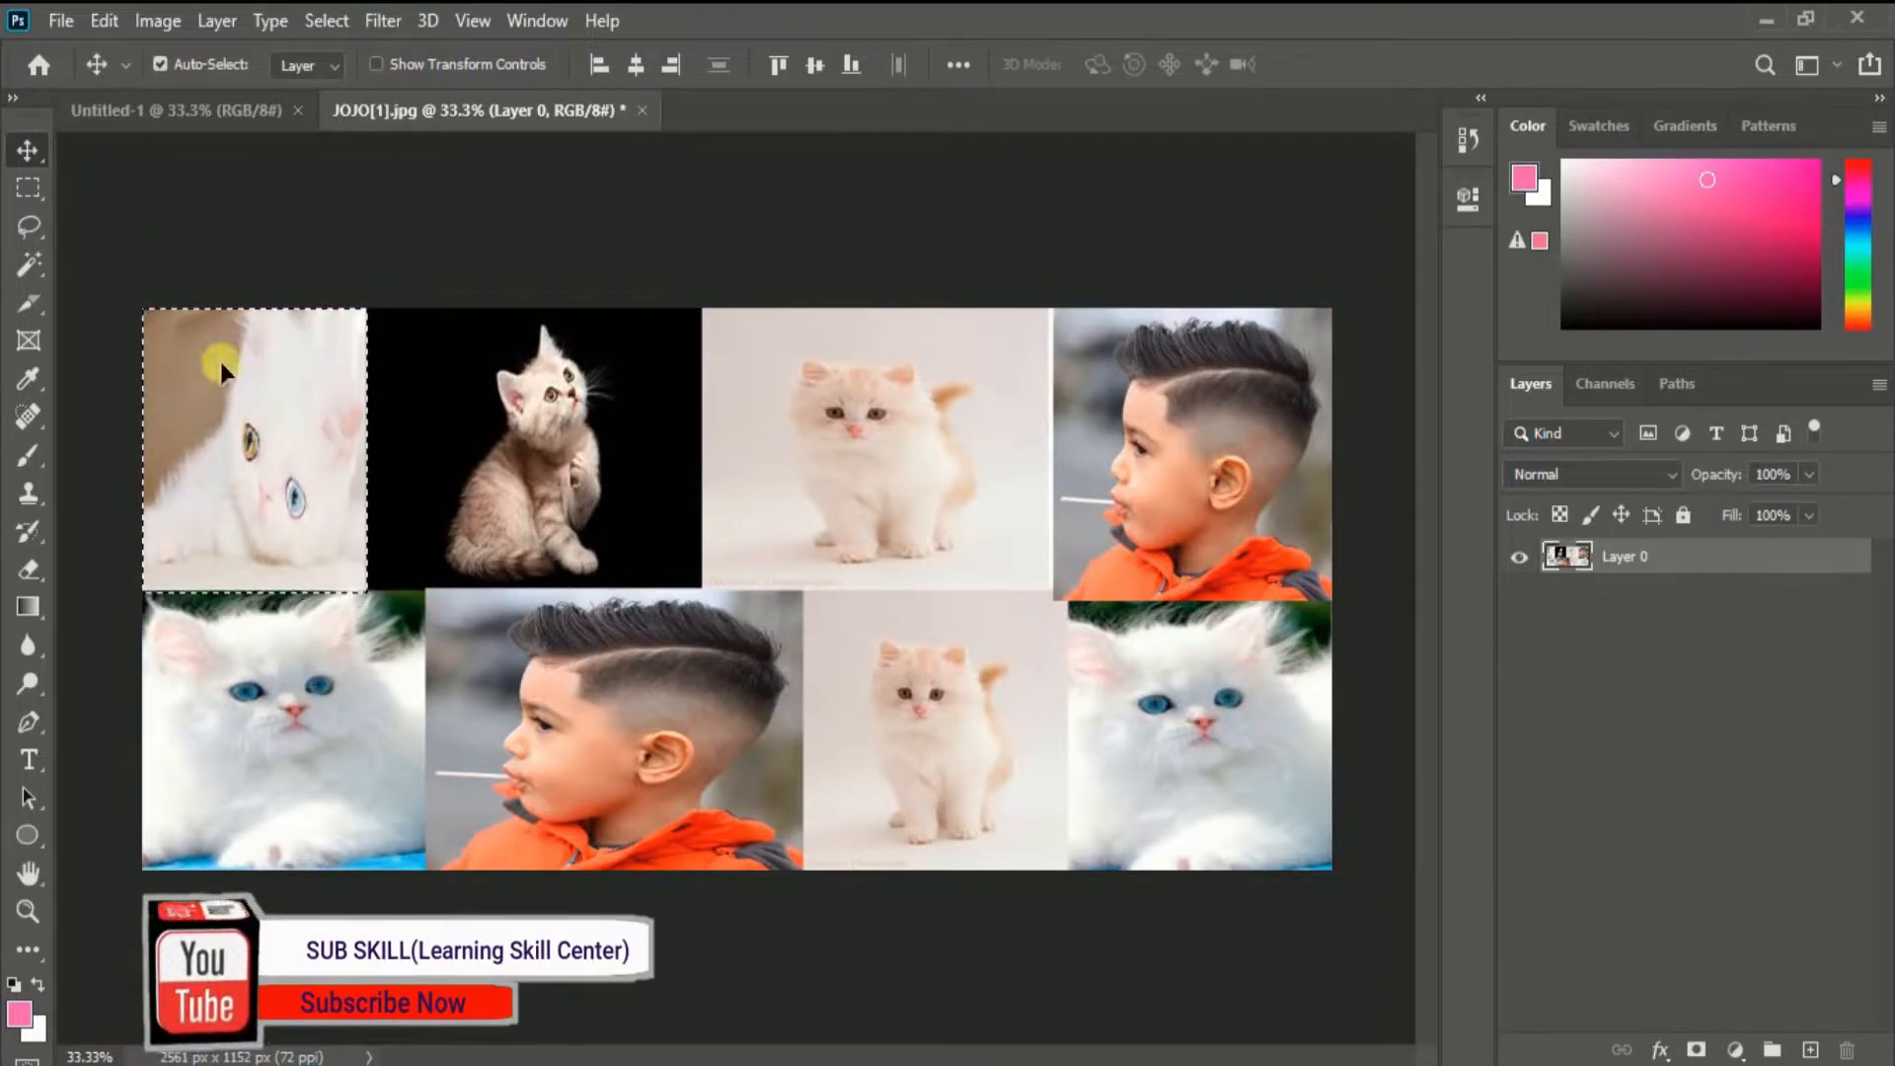
click(328, 22)
click(353, 74)
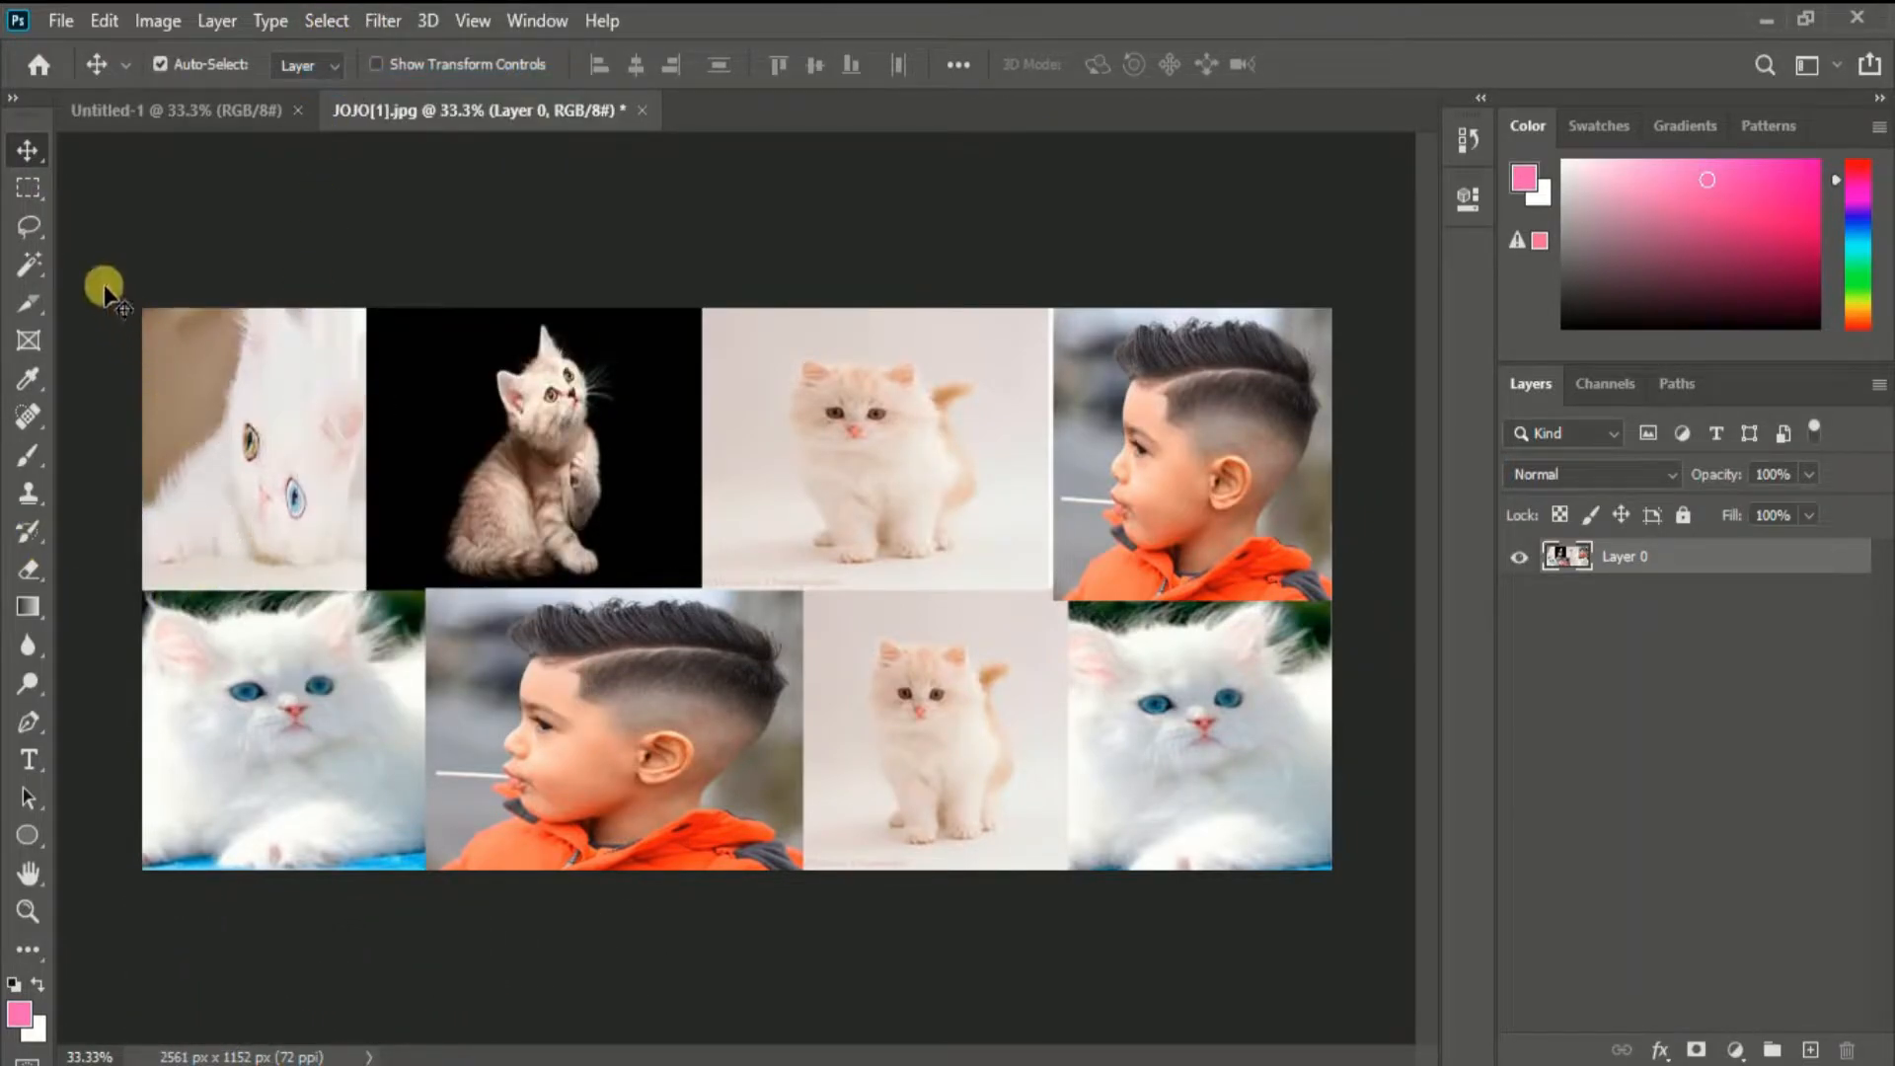
- Draw a new elliptical marquee selection overlapping the third and fourth photos of the top row
click(28, 186)
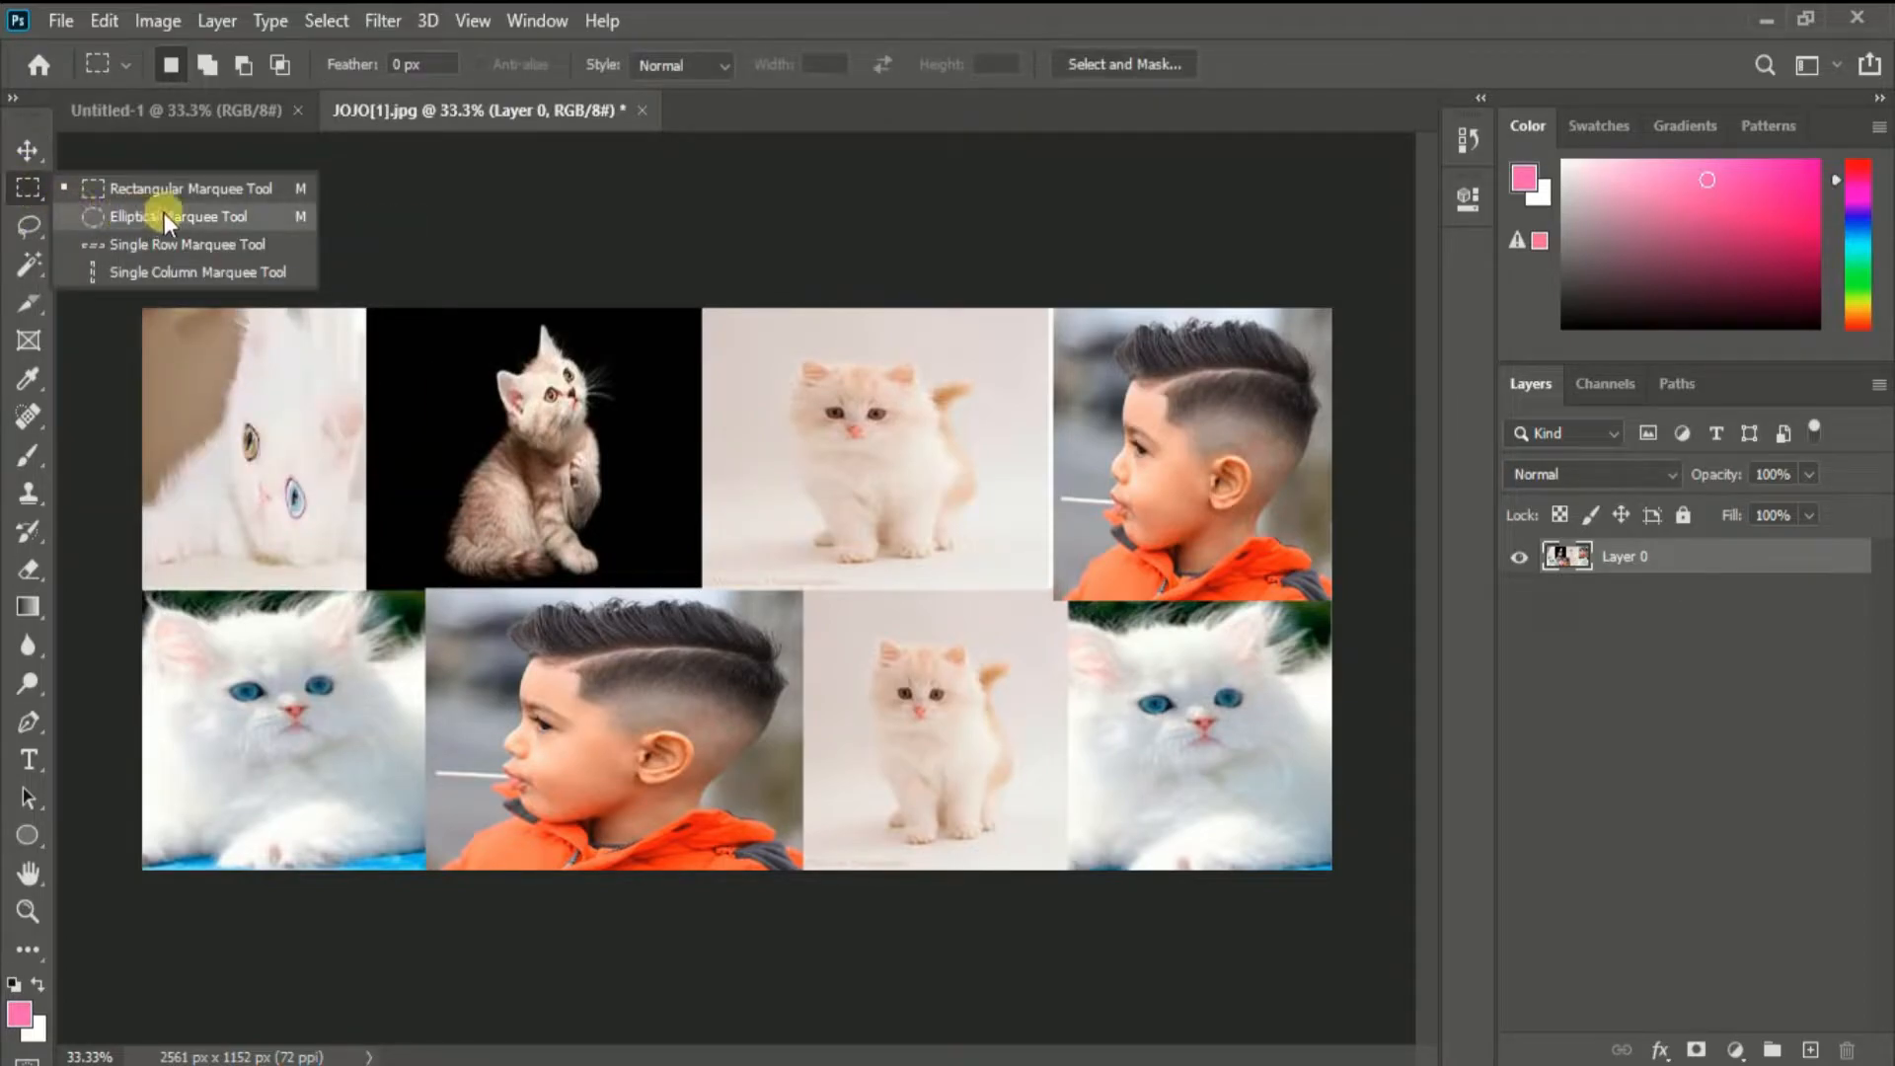
click(204, 212)
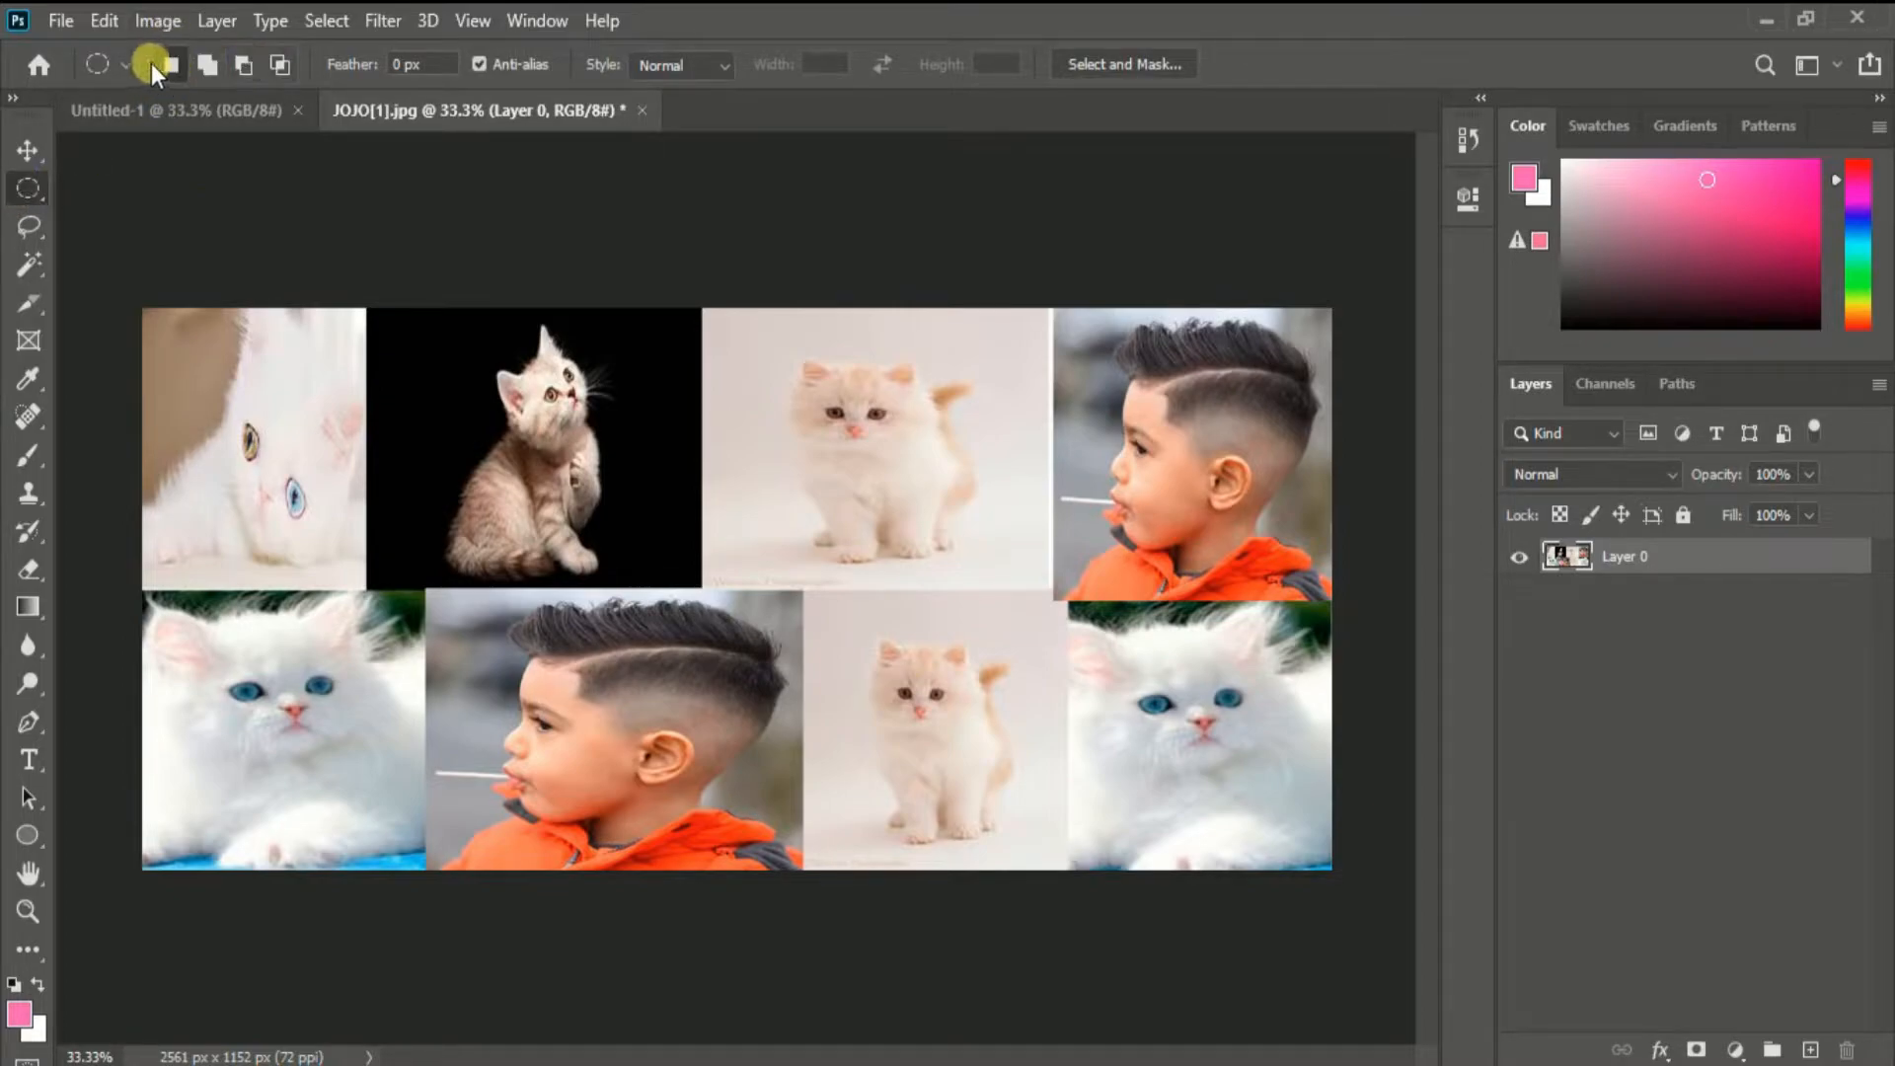
drag(440, 350, 618, 576)
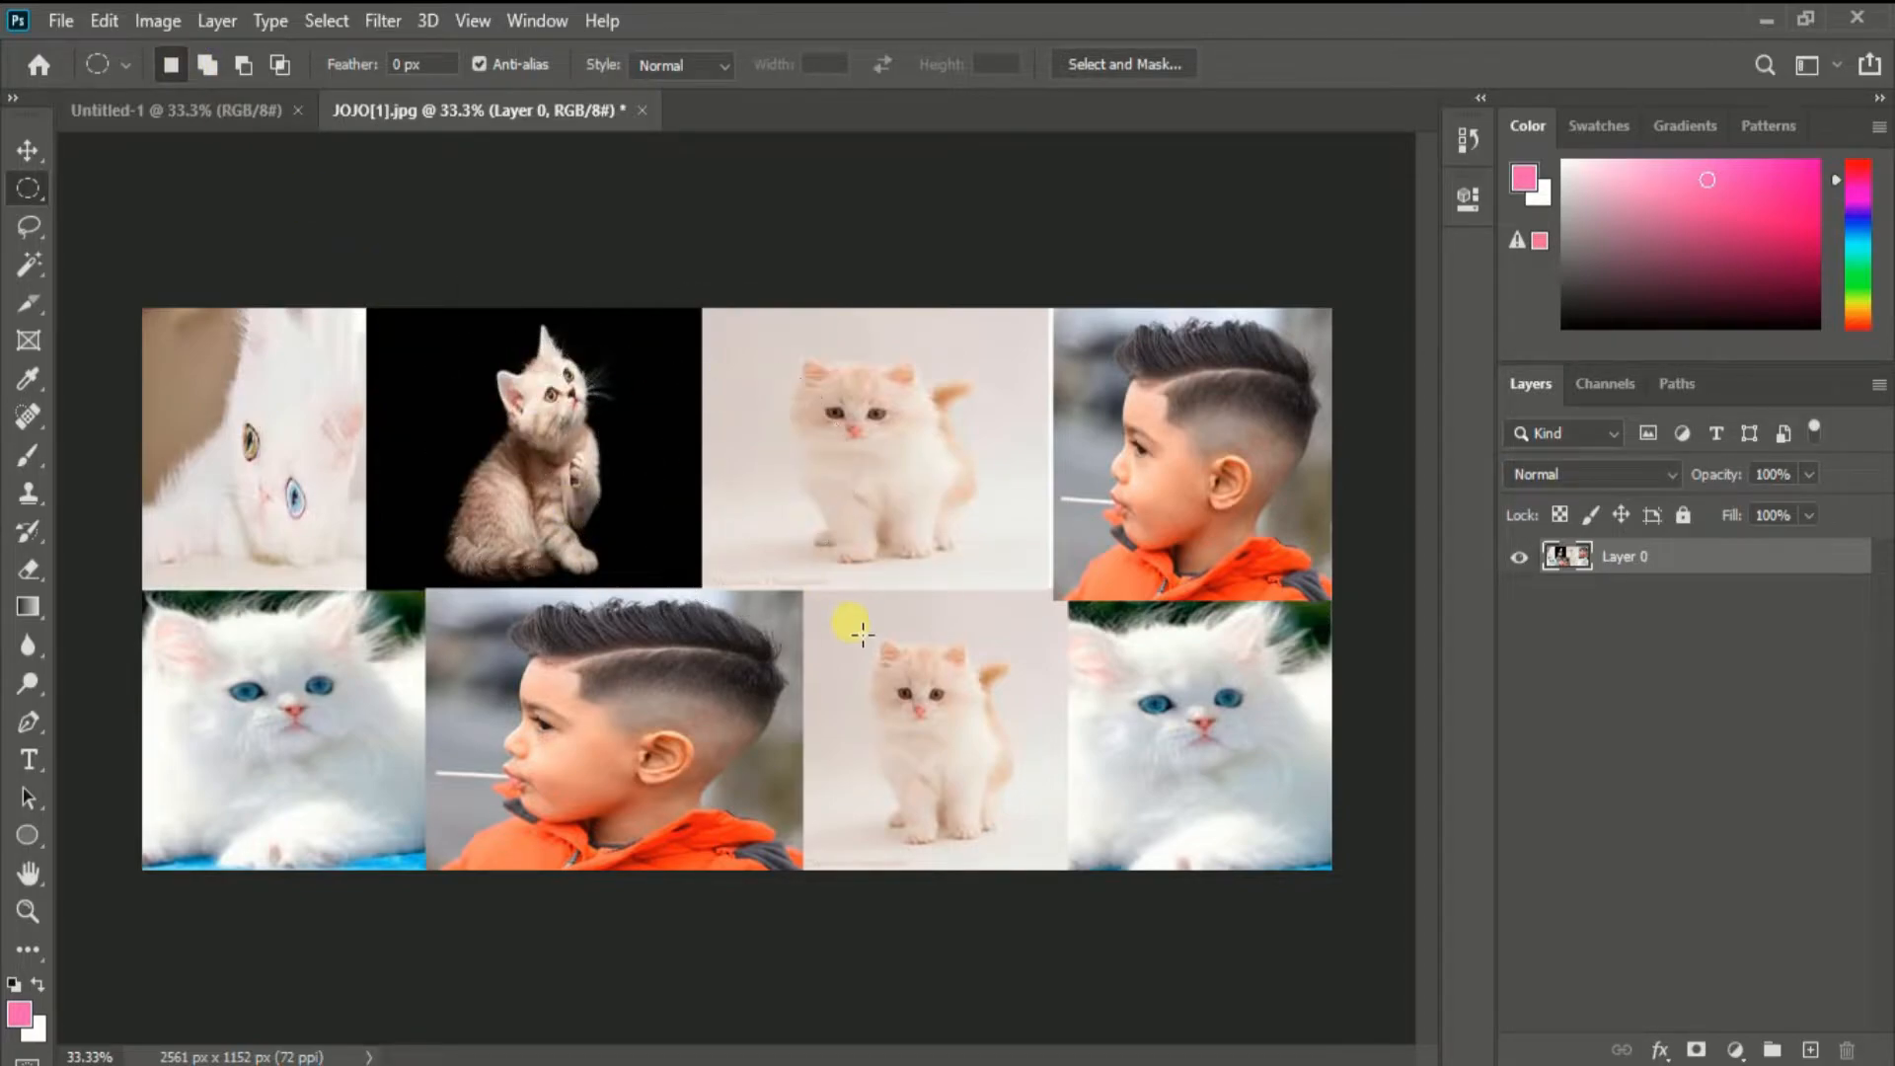
drag(964, 432, 1184, 525)
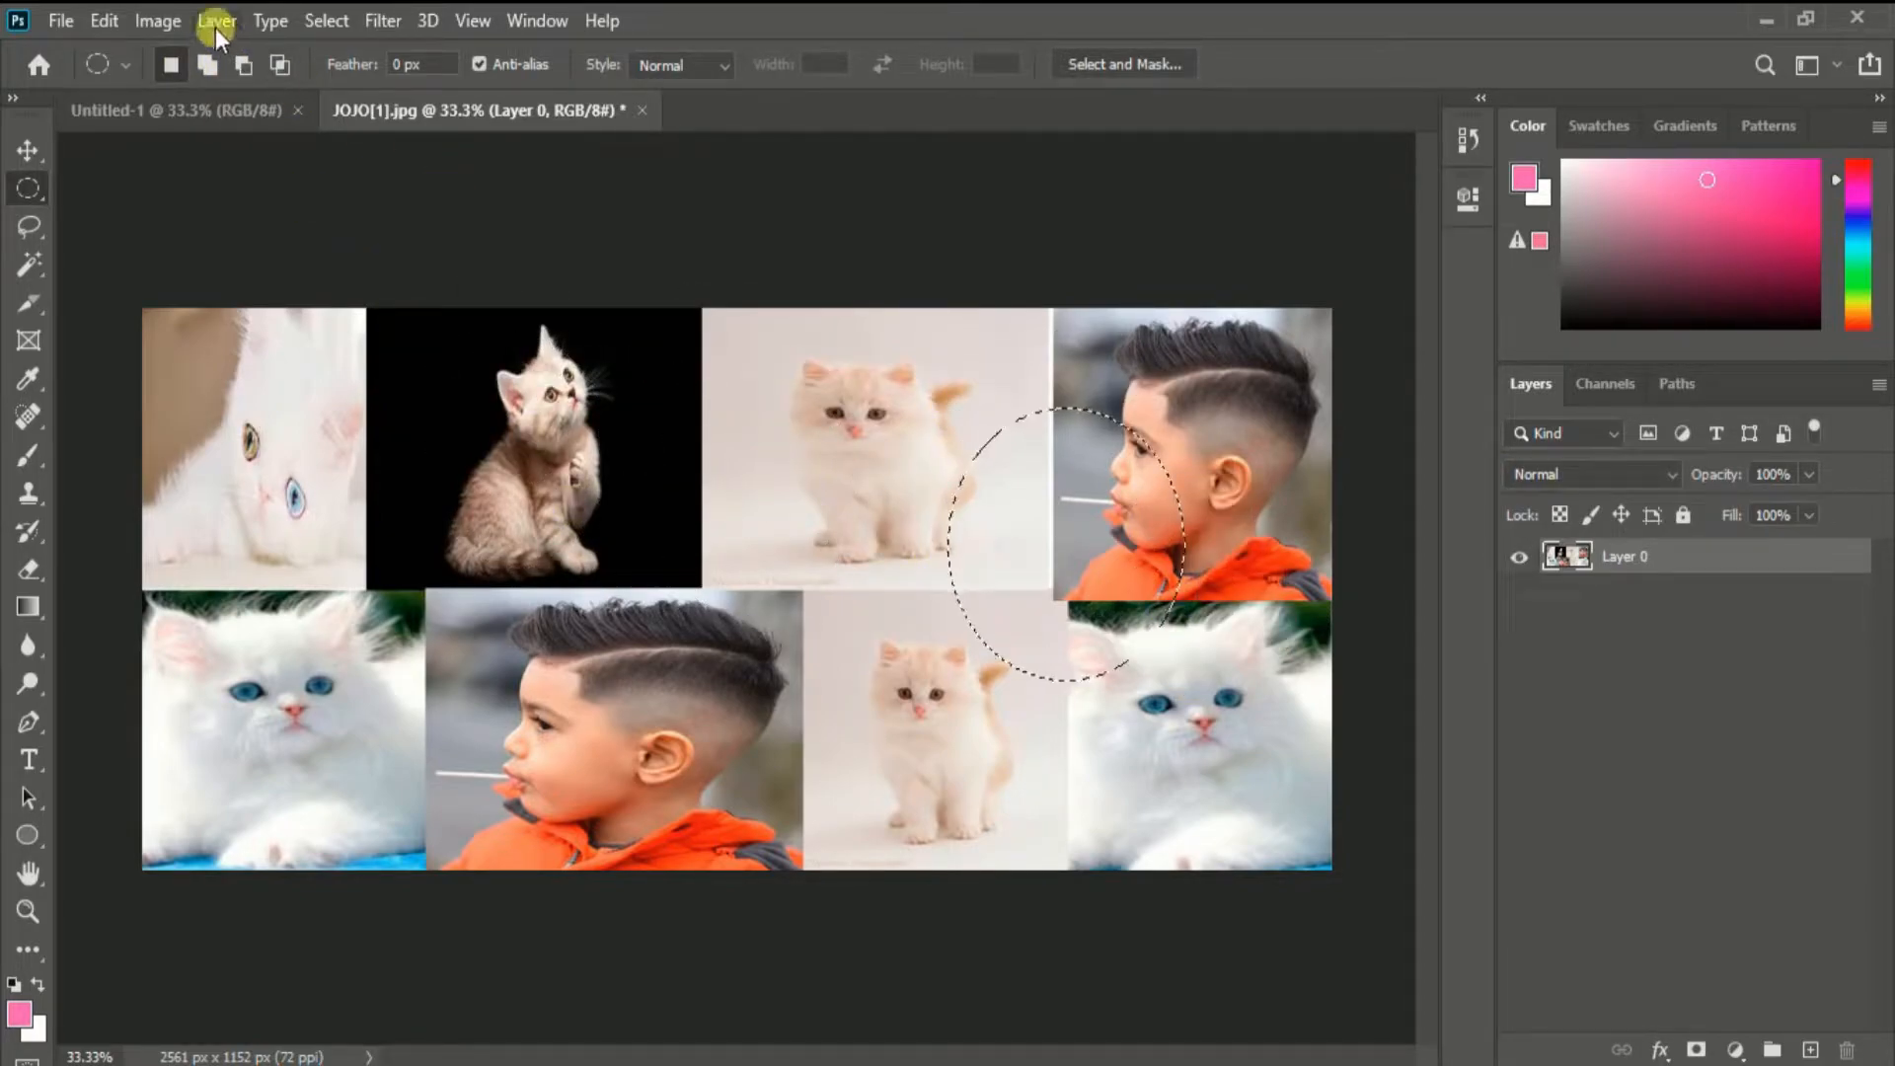
- Add three elliptical selections to the existing one, over the first, second and third photos of the top row
click(208, 65)
drag(194, 339, 412, 511)
drag(452, 365, 640, 656)
drag(643, 411, 880, 727)
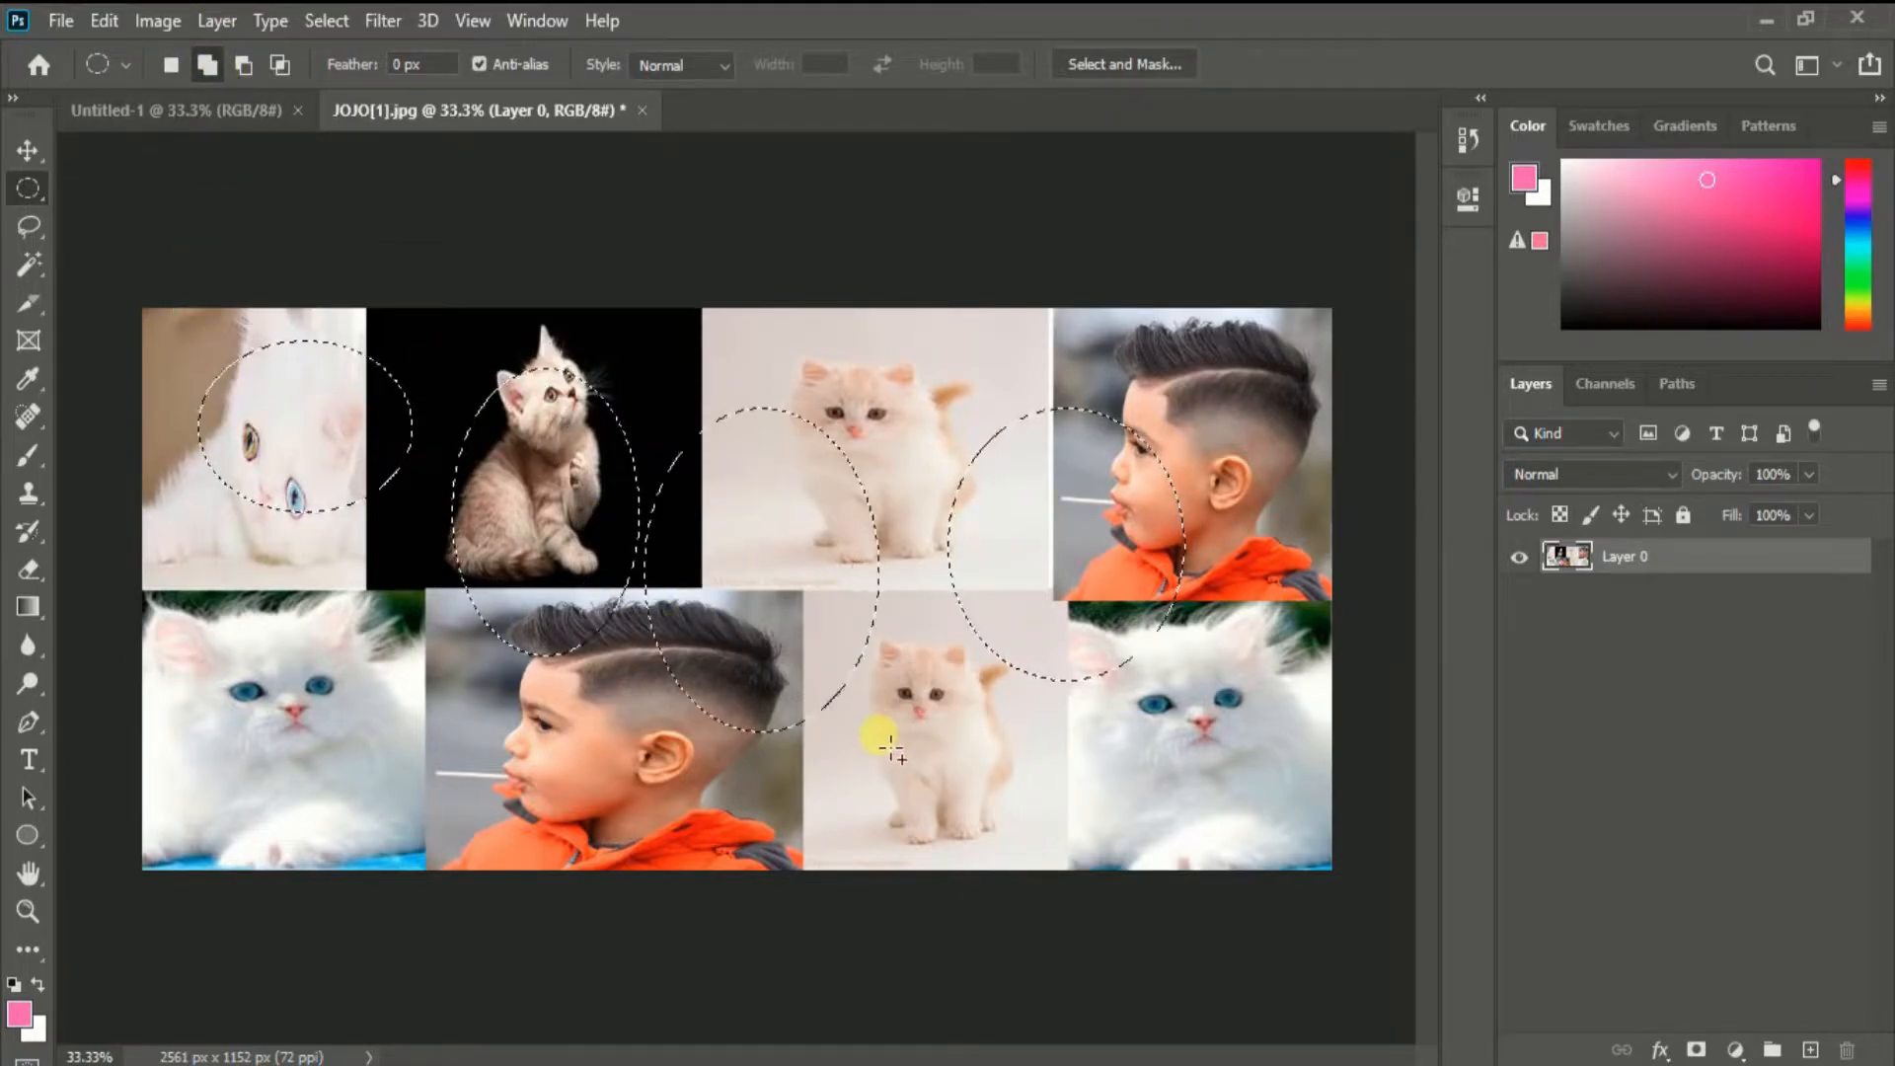
- Subtract two elliptical areas from the existing selection, one over the first two top-row photos and one over the third and fourth
click(244, 67)
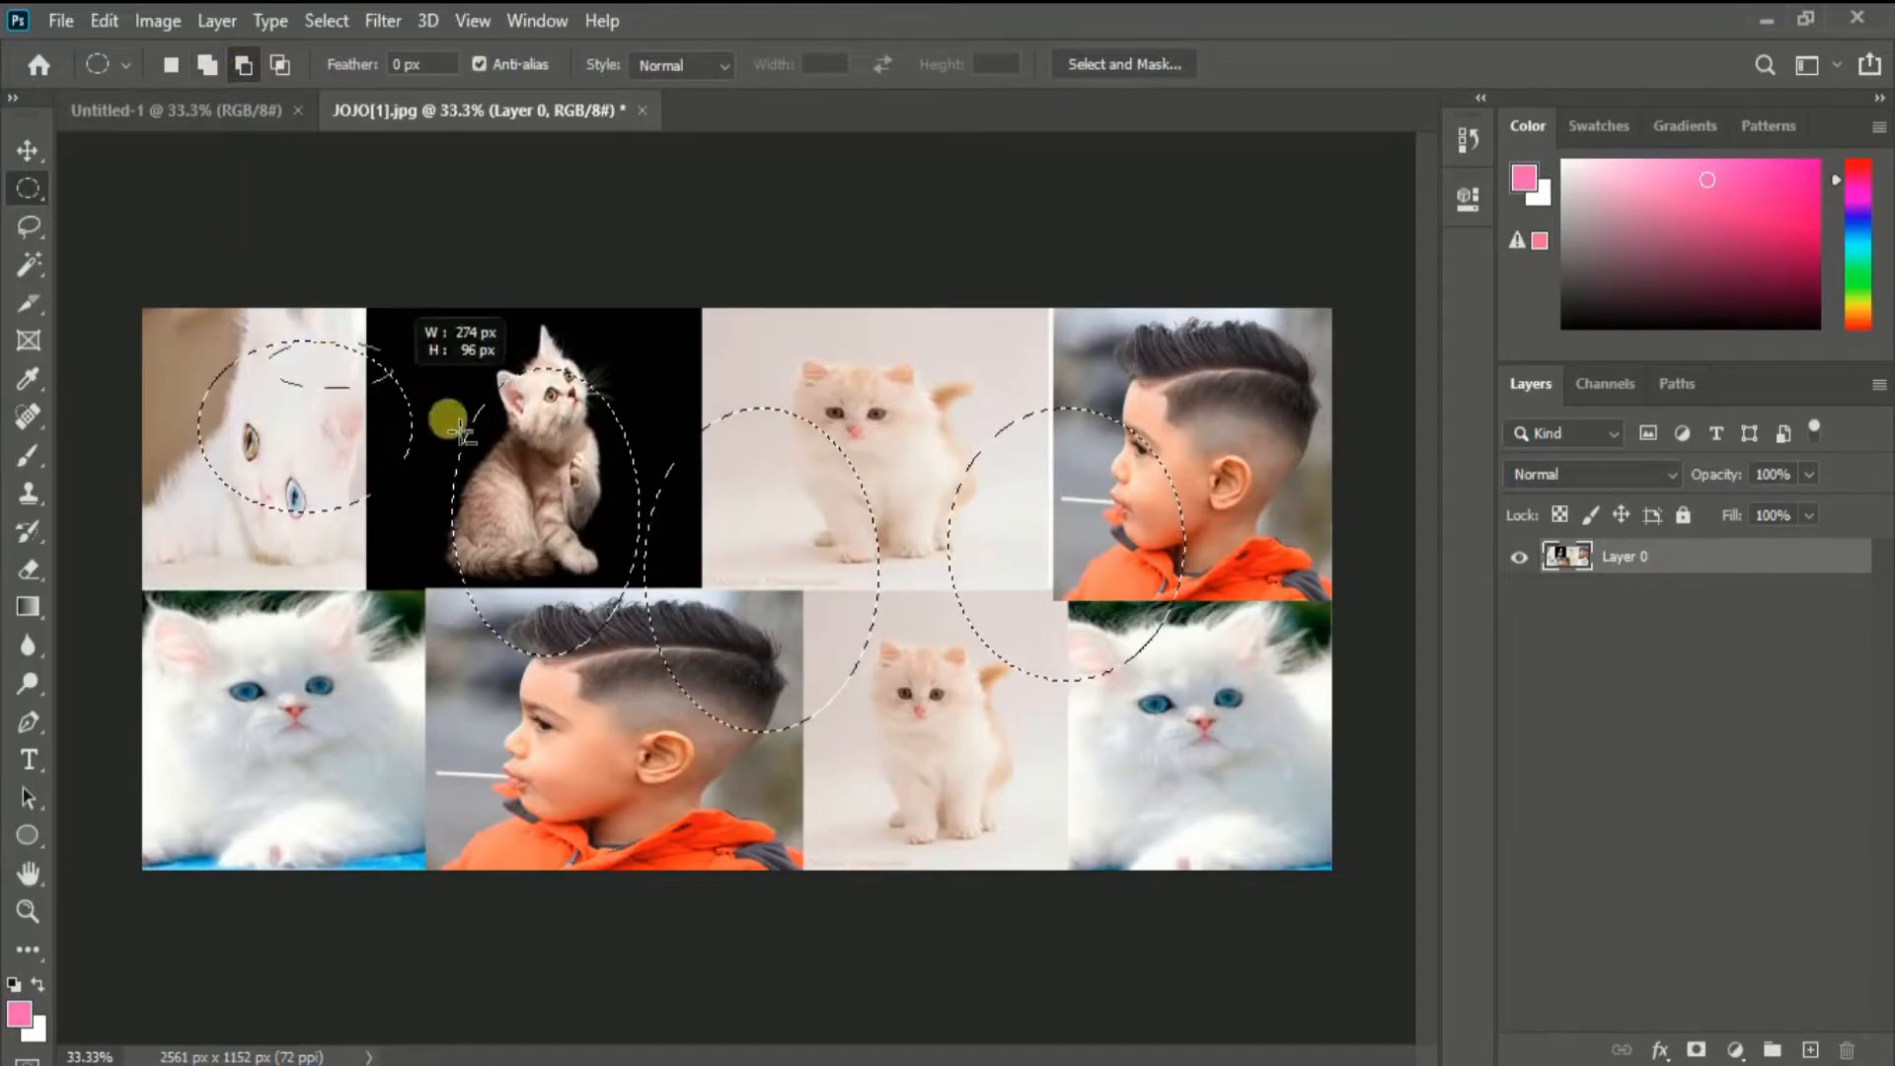
drag(607, 360, 875, 618)
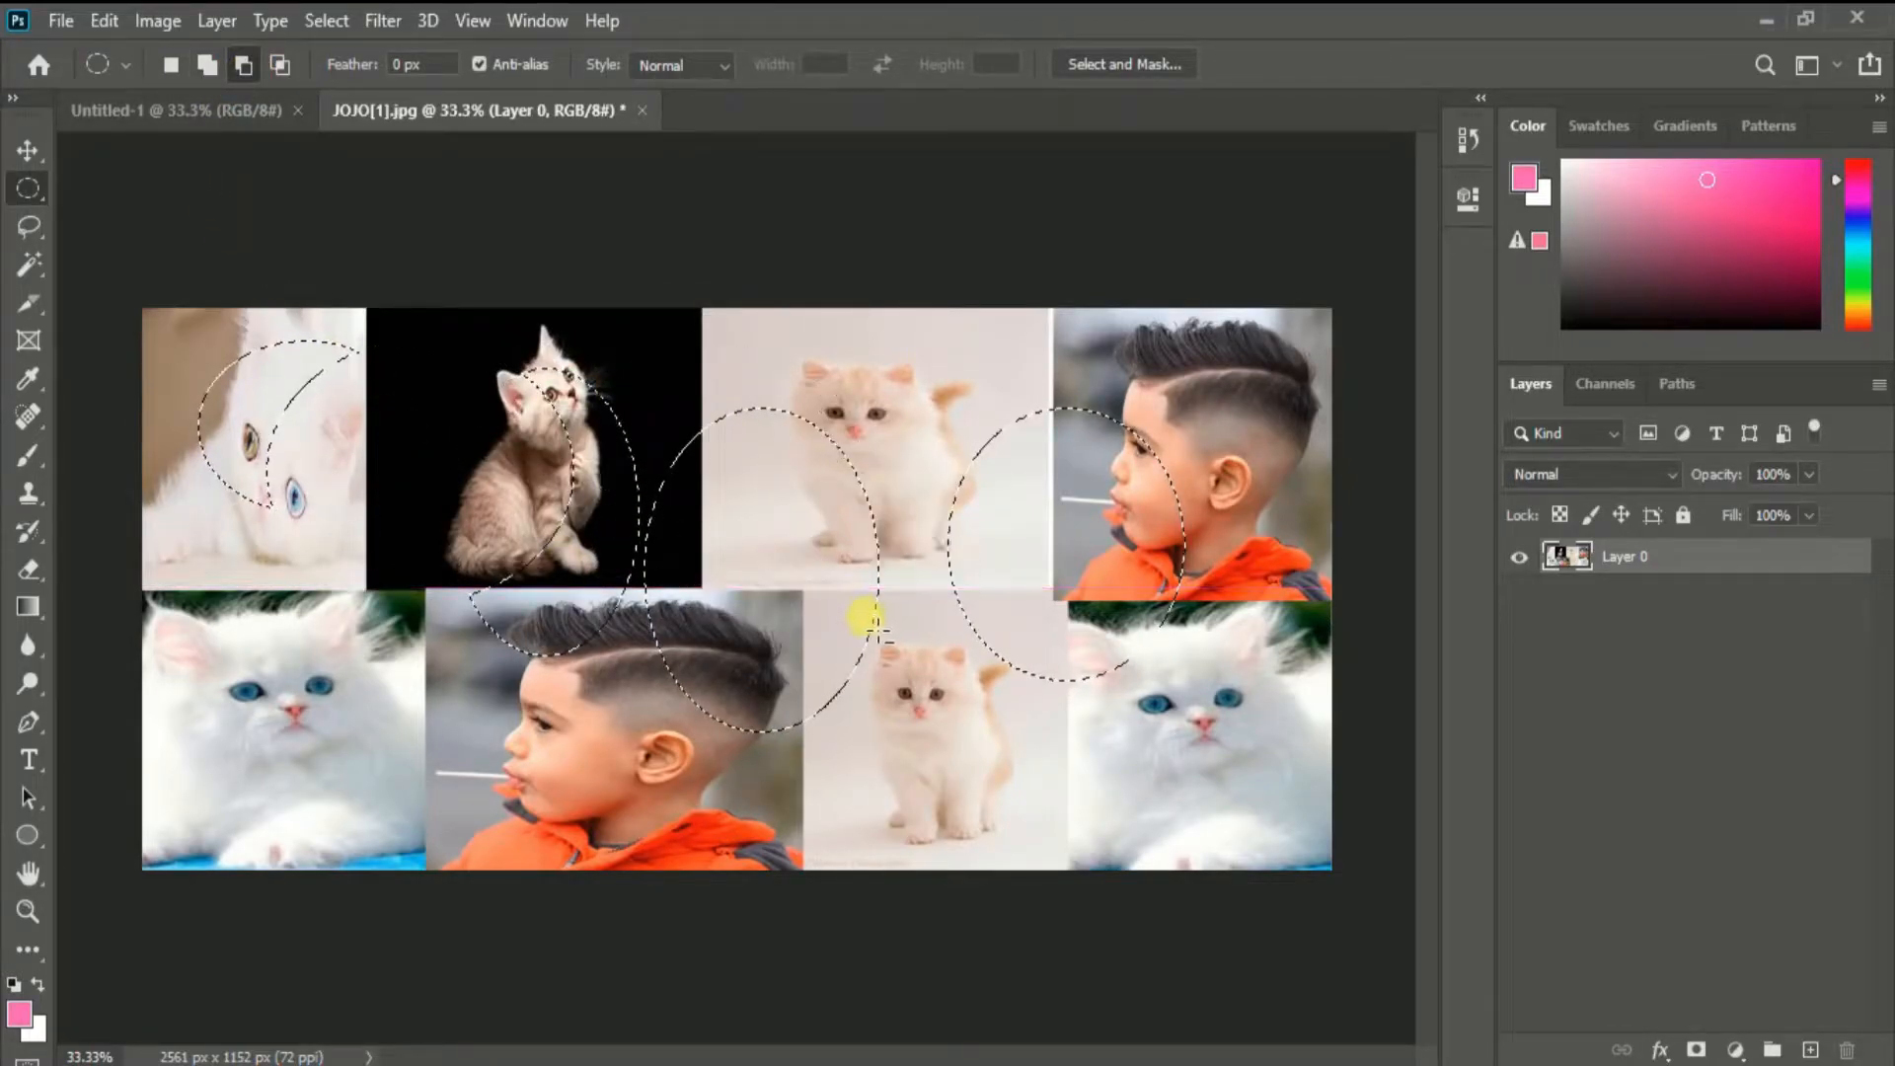
drag(876, 350, 1098, 696)
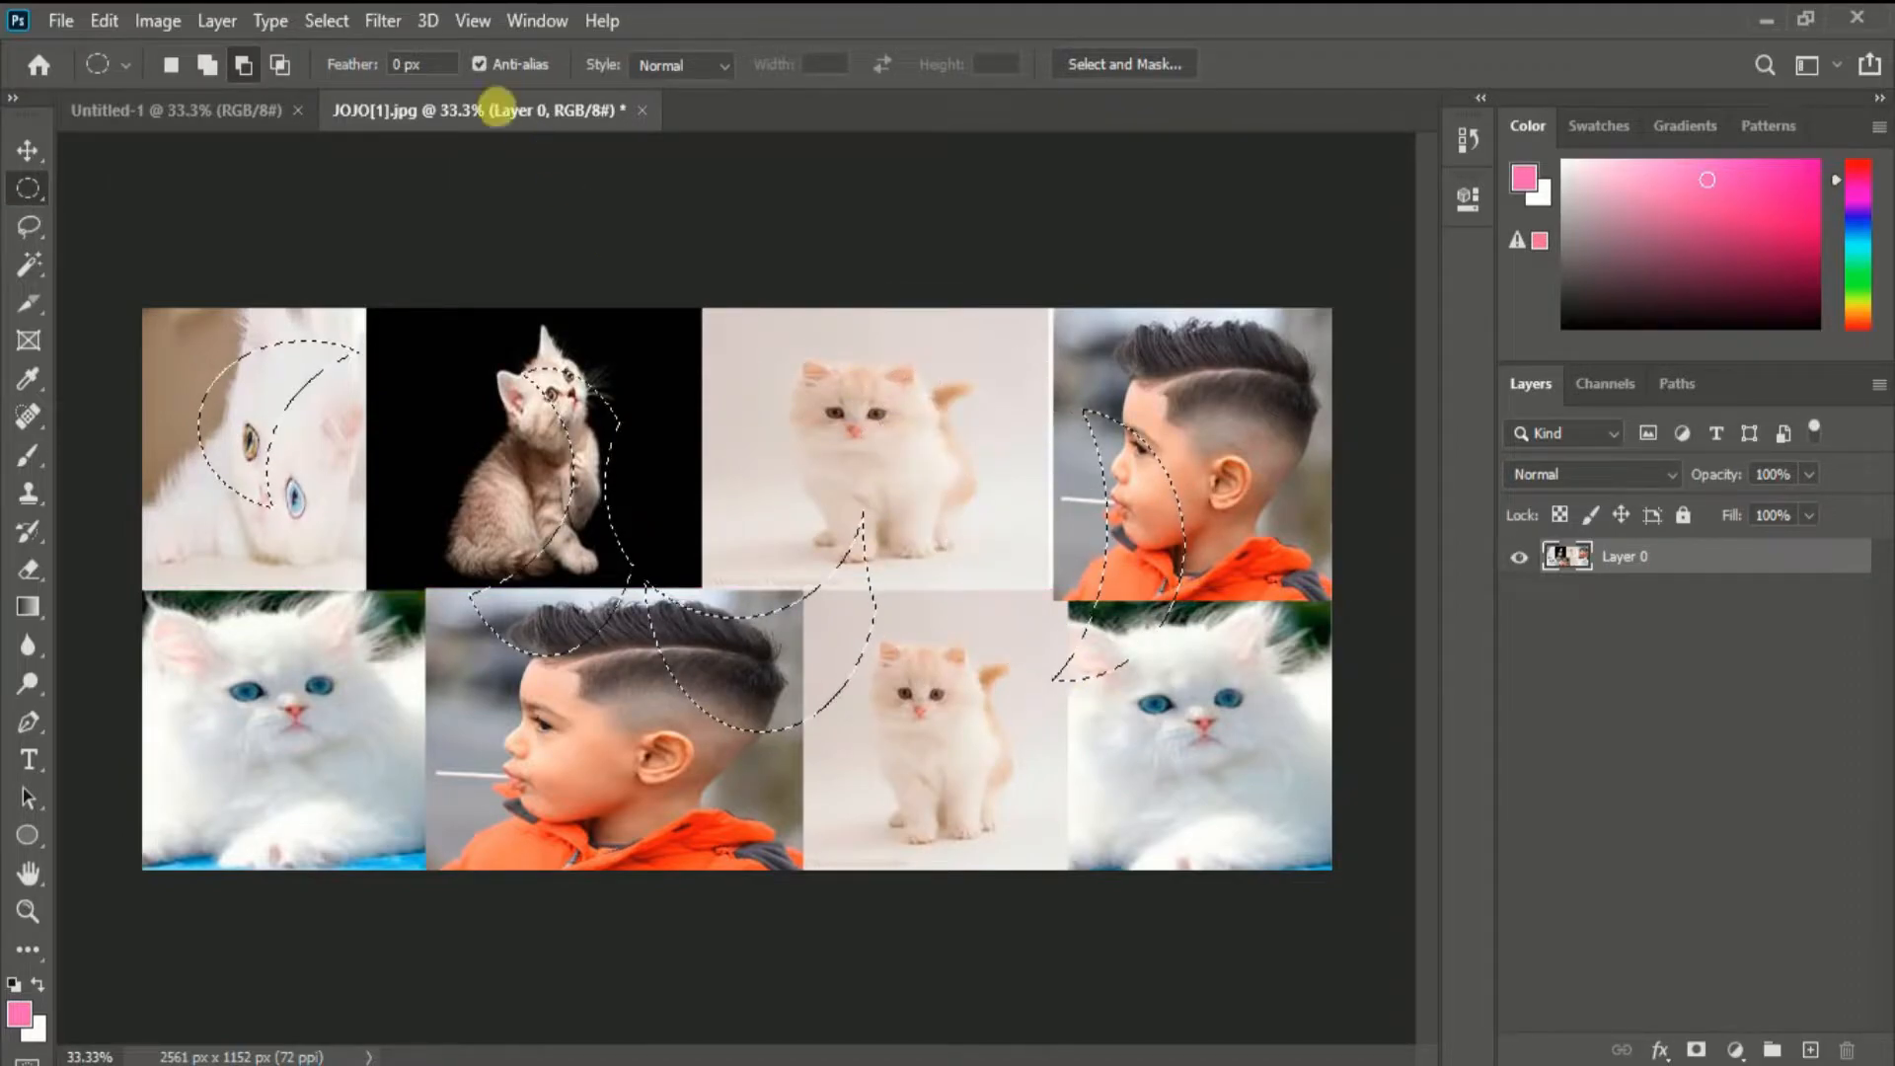
- Intersect the selection with an ellipse drawn over the first two top-row photos, and deselect the result
click(278, 65)
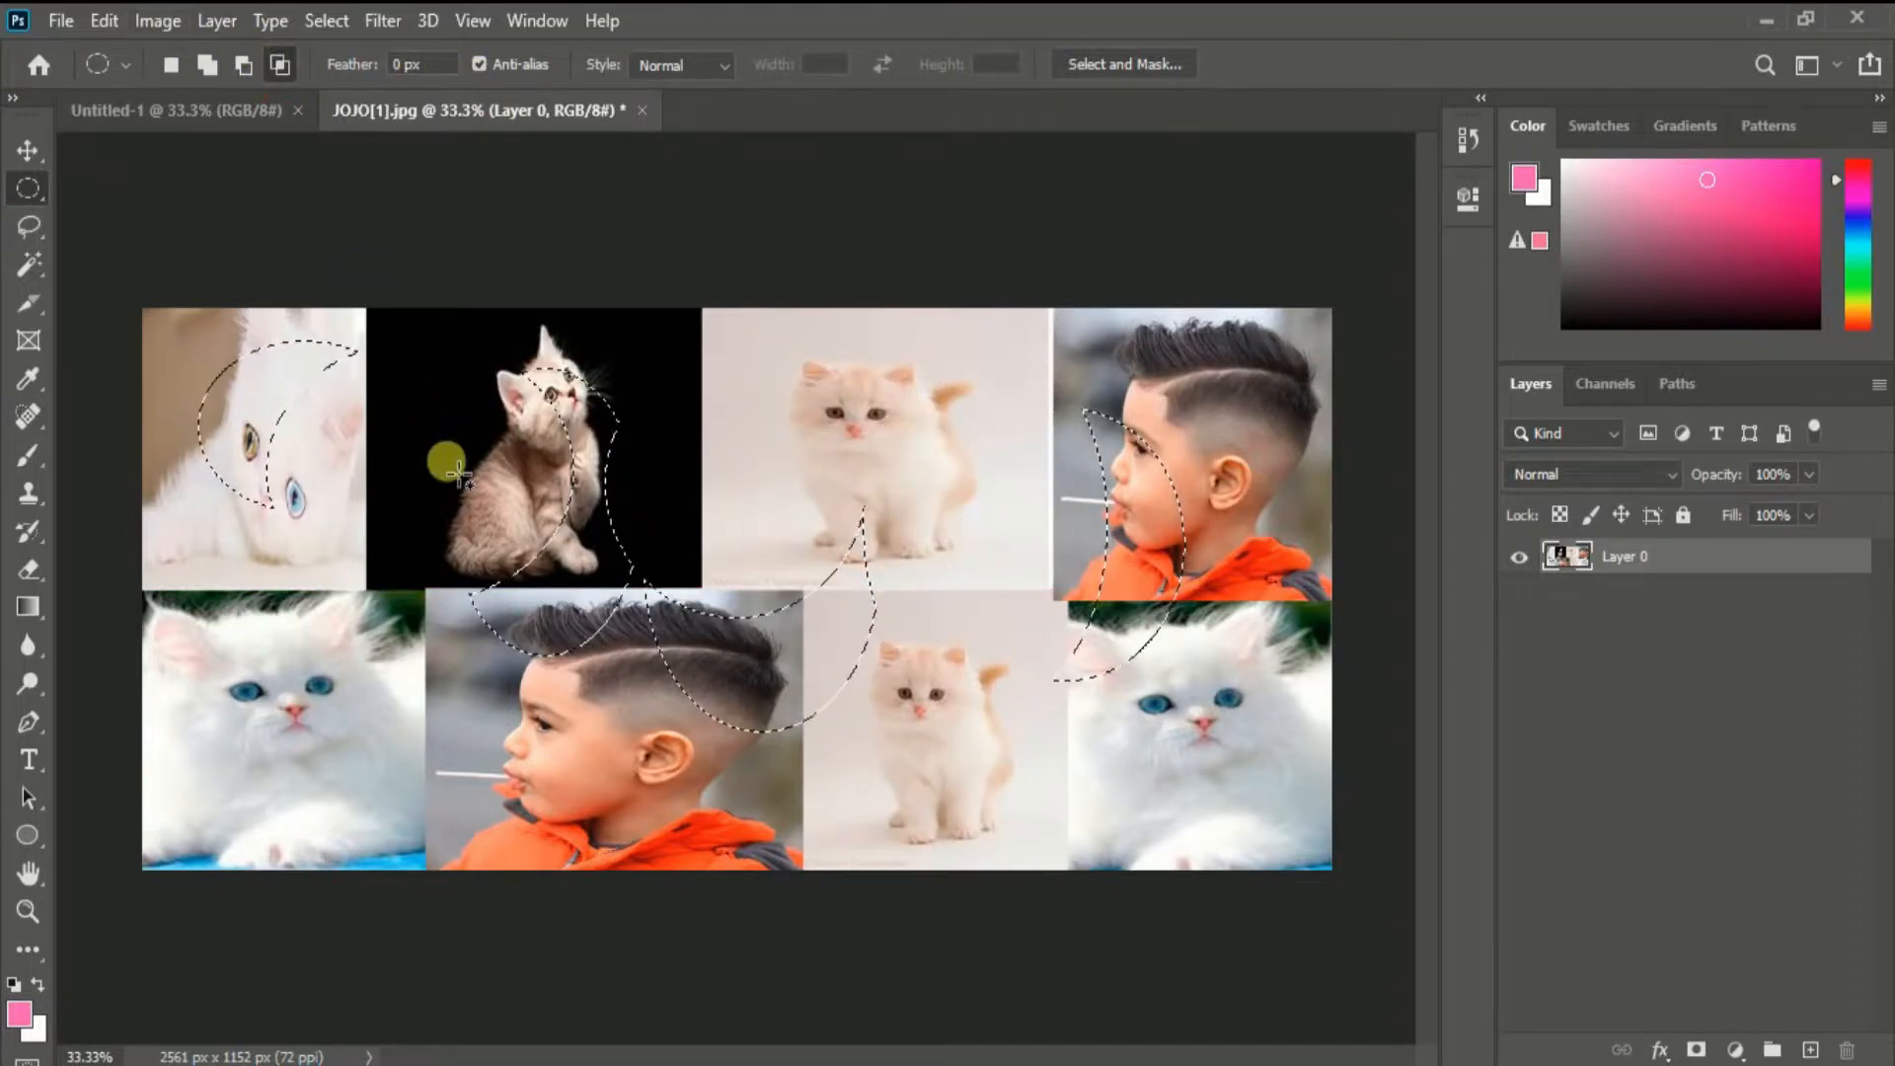
drag(158, 317, 691, 657)
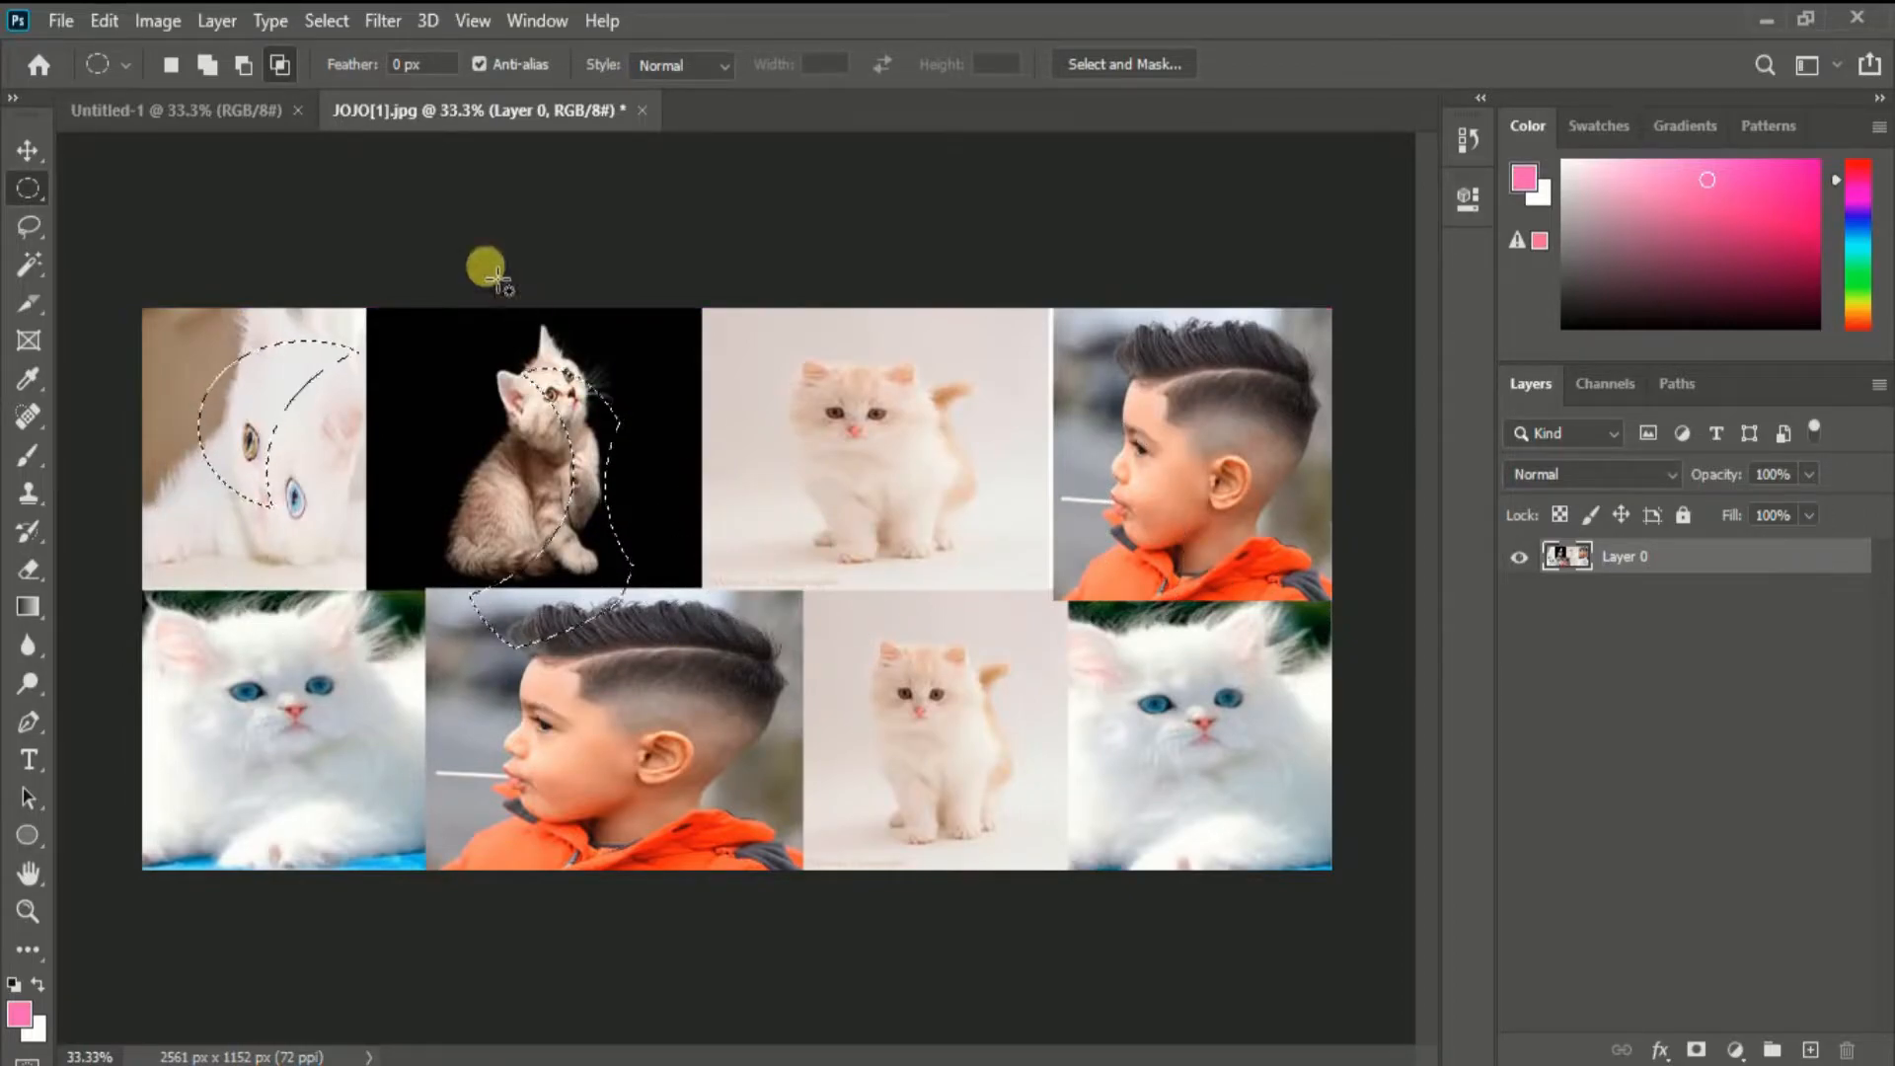
click(329, 24)
click(354, 78)
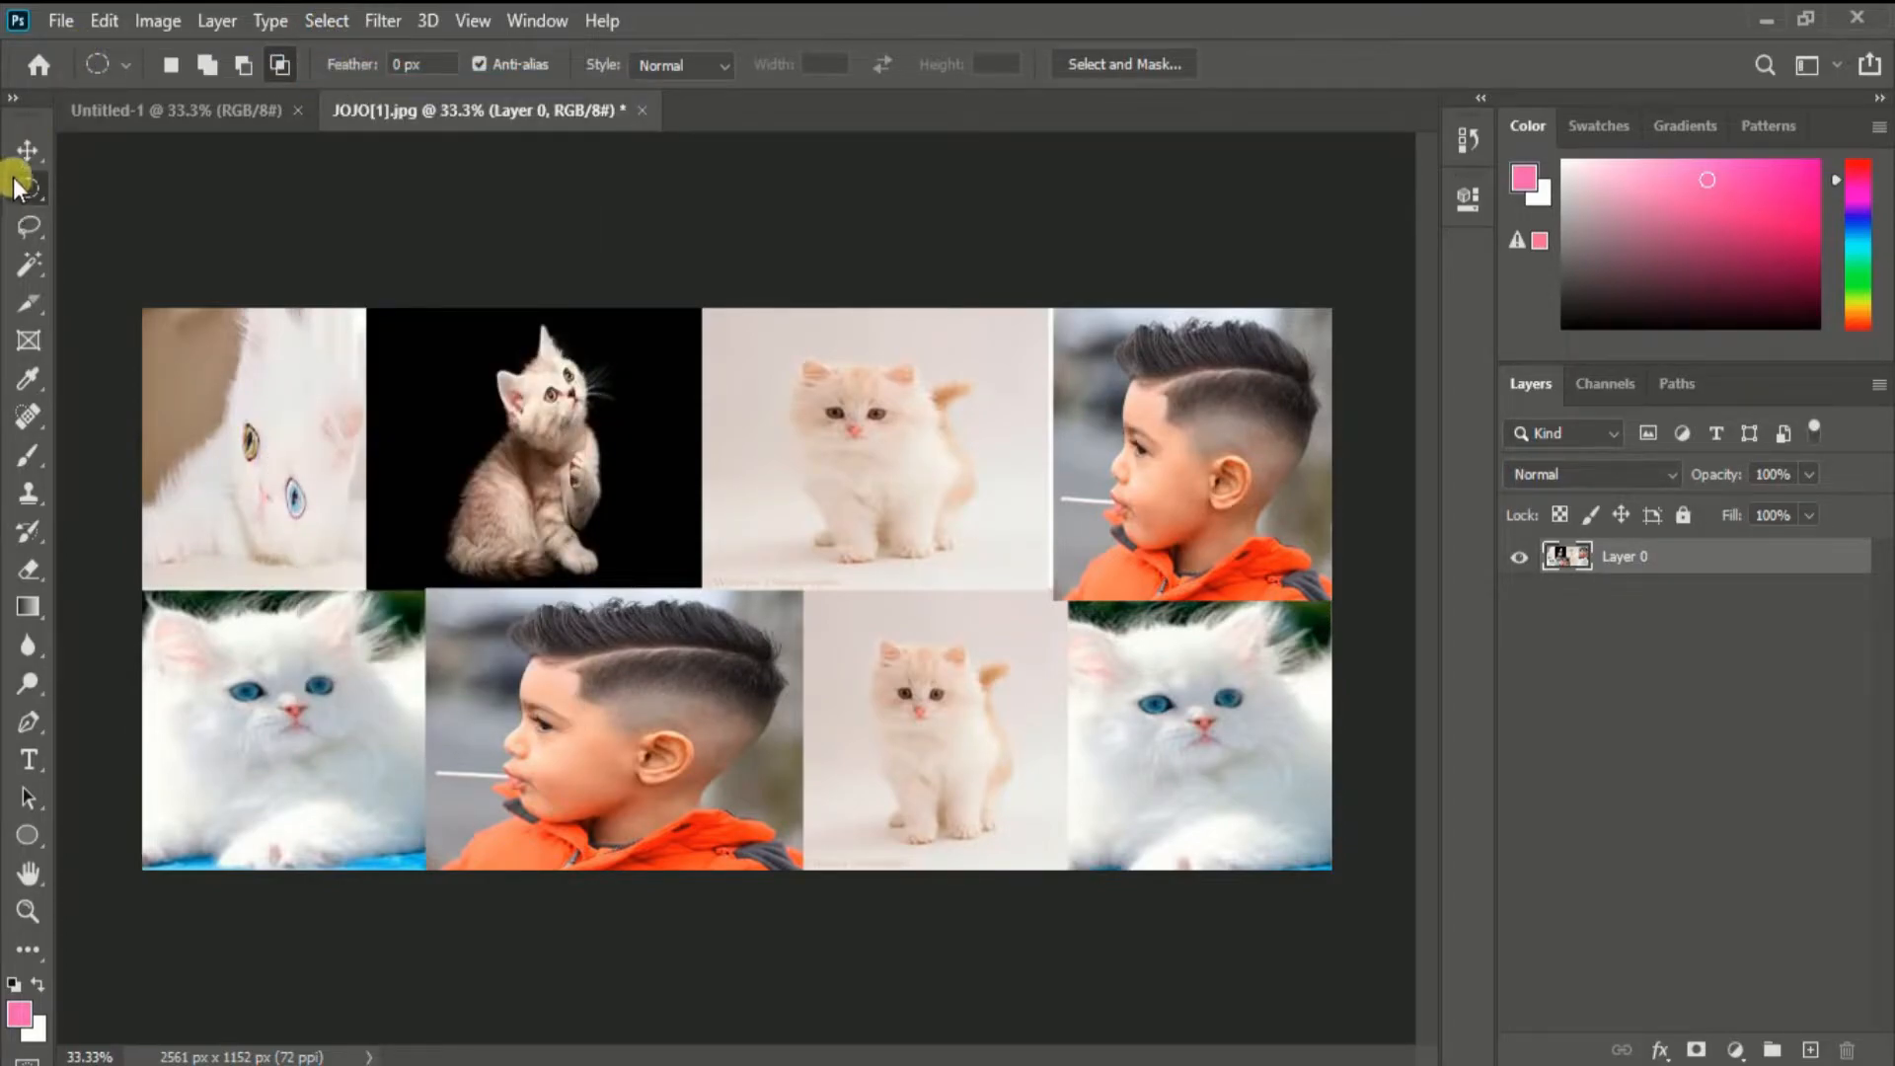
- Draw a new elliptical marquee selection around the kitten in the bottom row's third photo and adjust its position
click(172, 63)
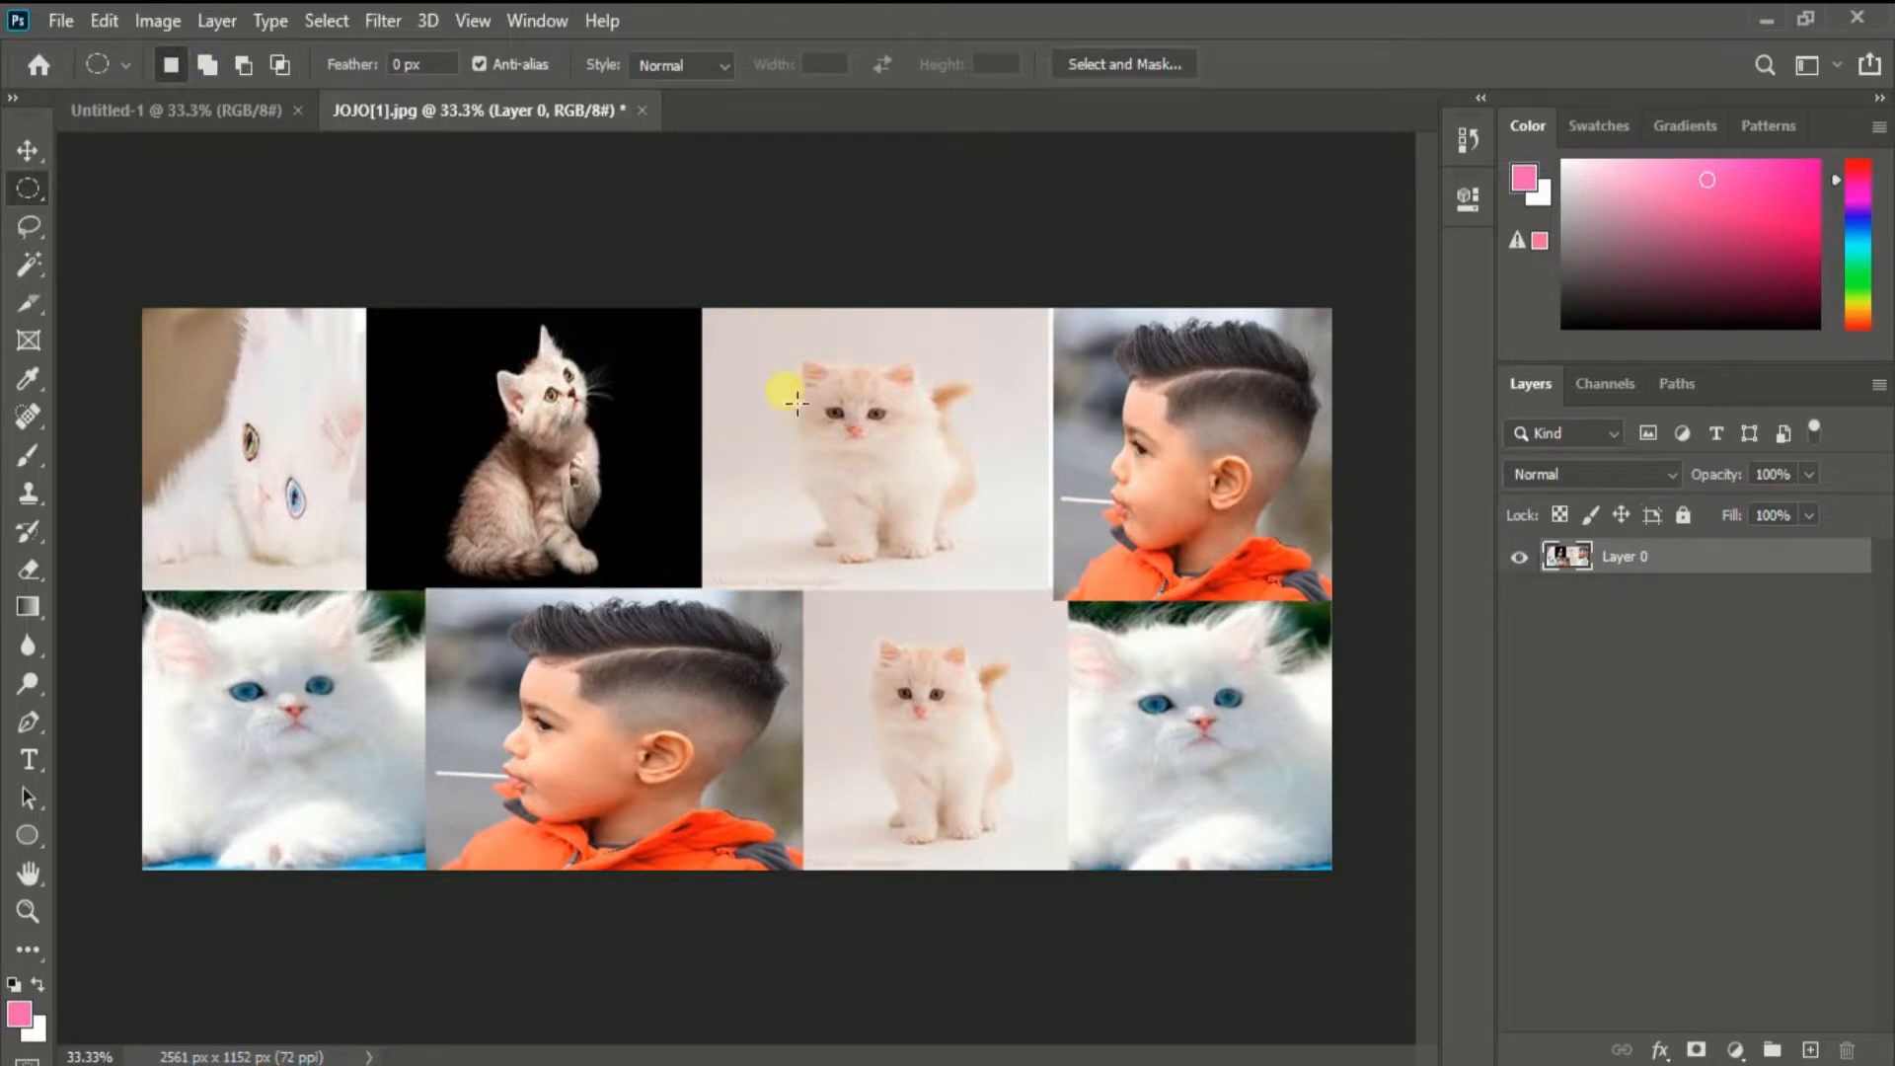
drag(838, 639, 1042, 846)
mouse_move(975, 717)
mouse_down()
mouse_move(971, 691)
mouse_move(977, 715)
mouse_up()
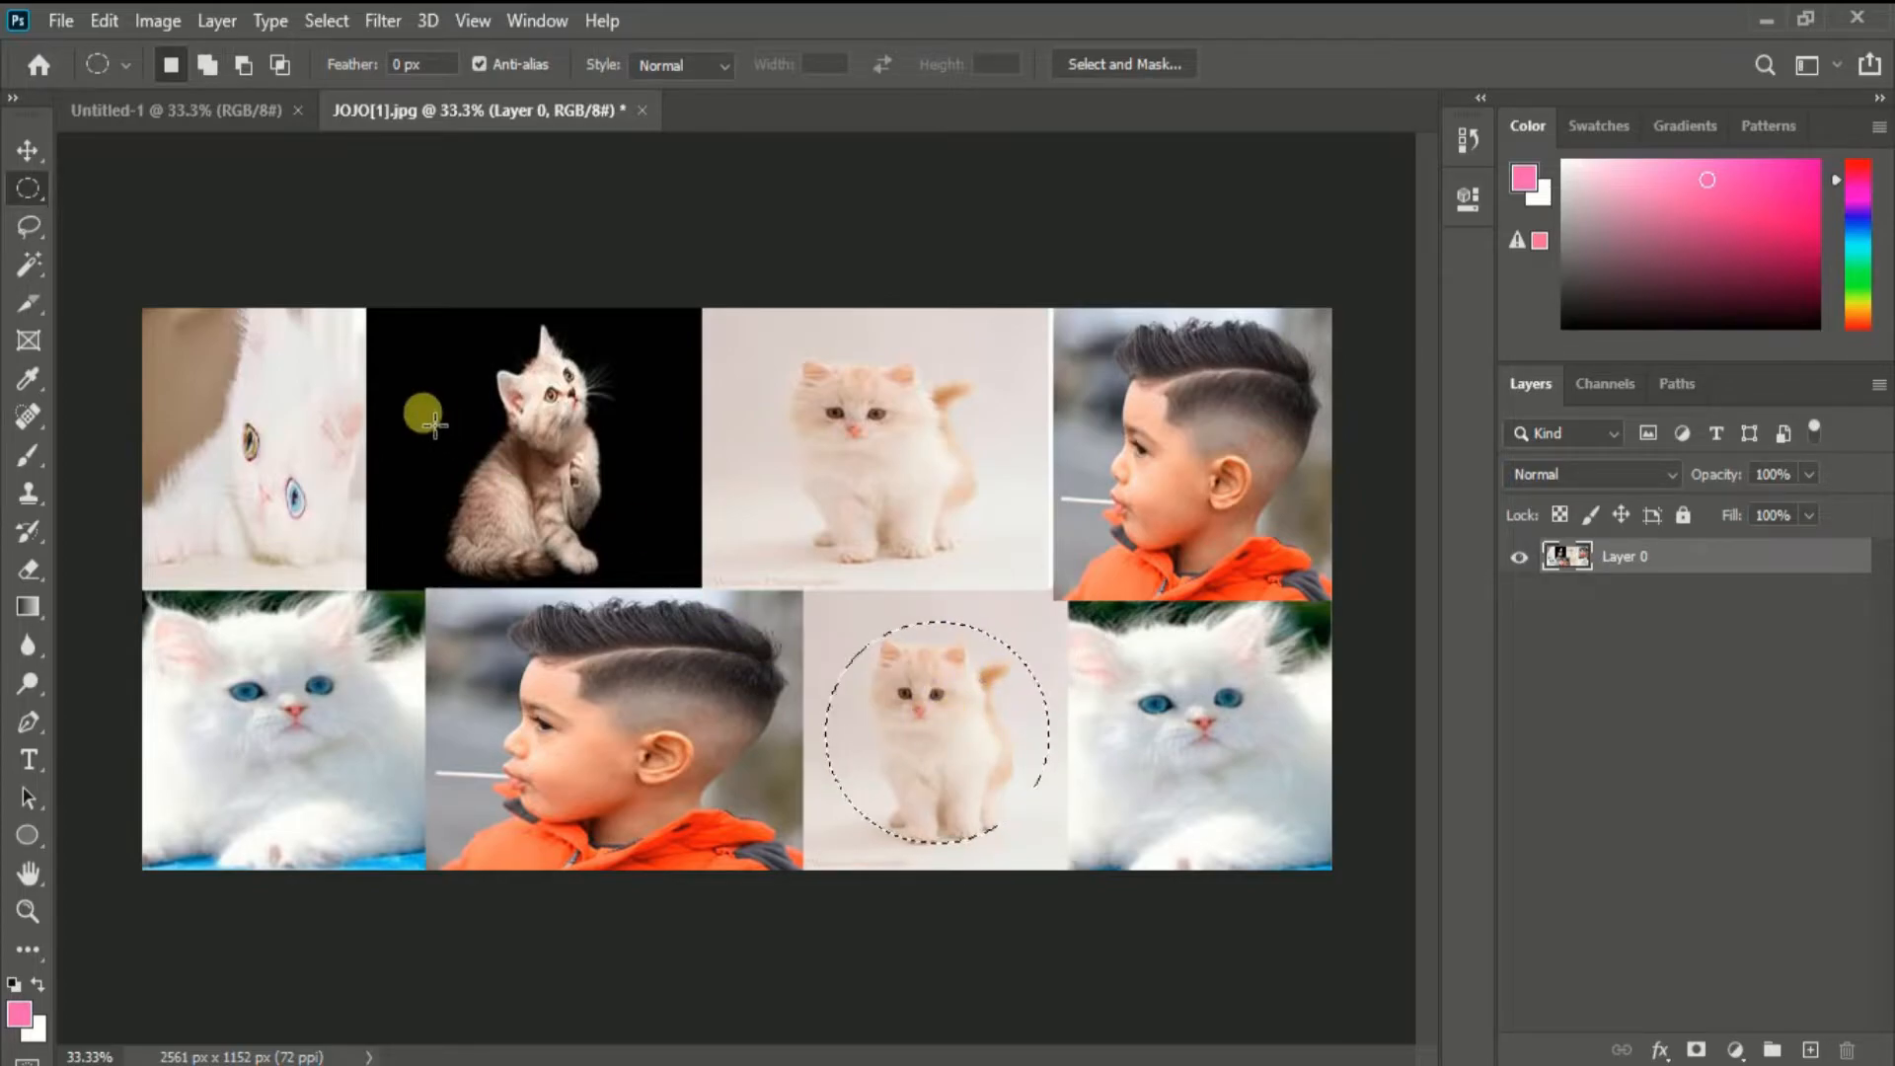
mouse_move(938, 656)
mouse_down()
mouse_move(952, 605)
mouse_move(902, 628)
mouse_move(910, 650)
mouse_up()
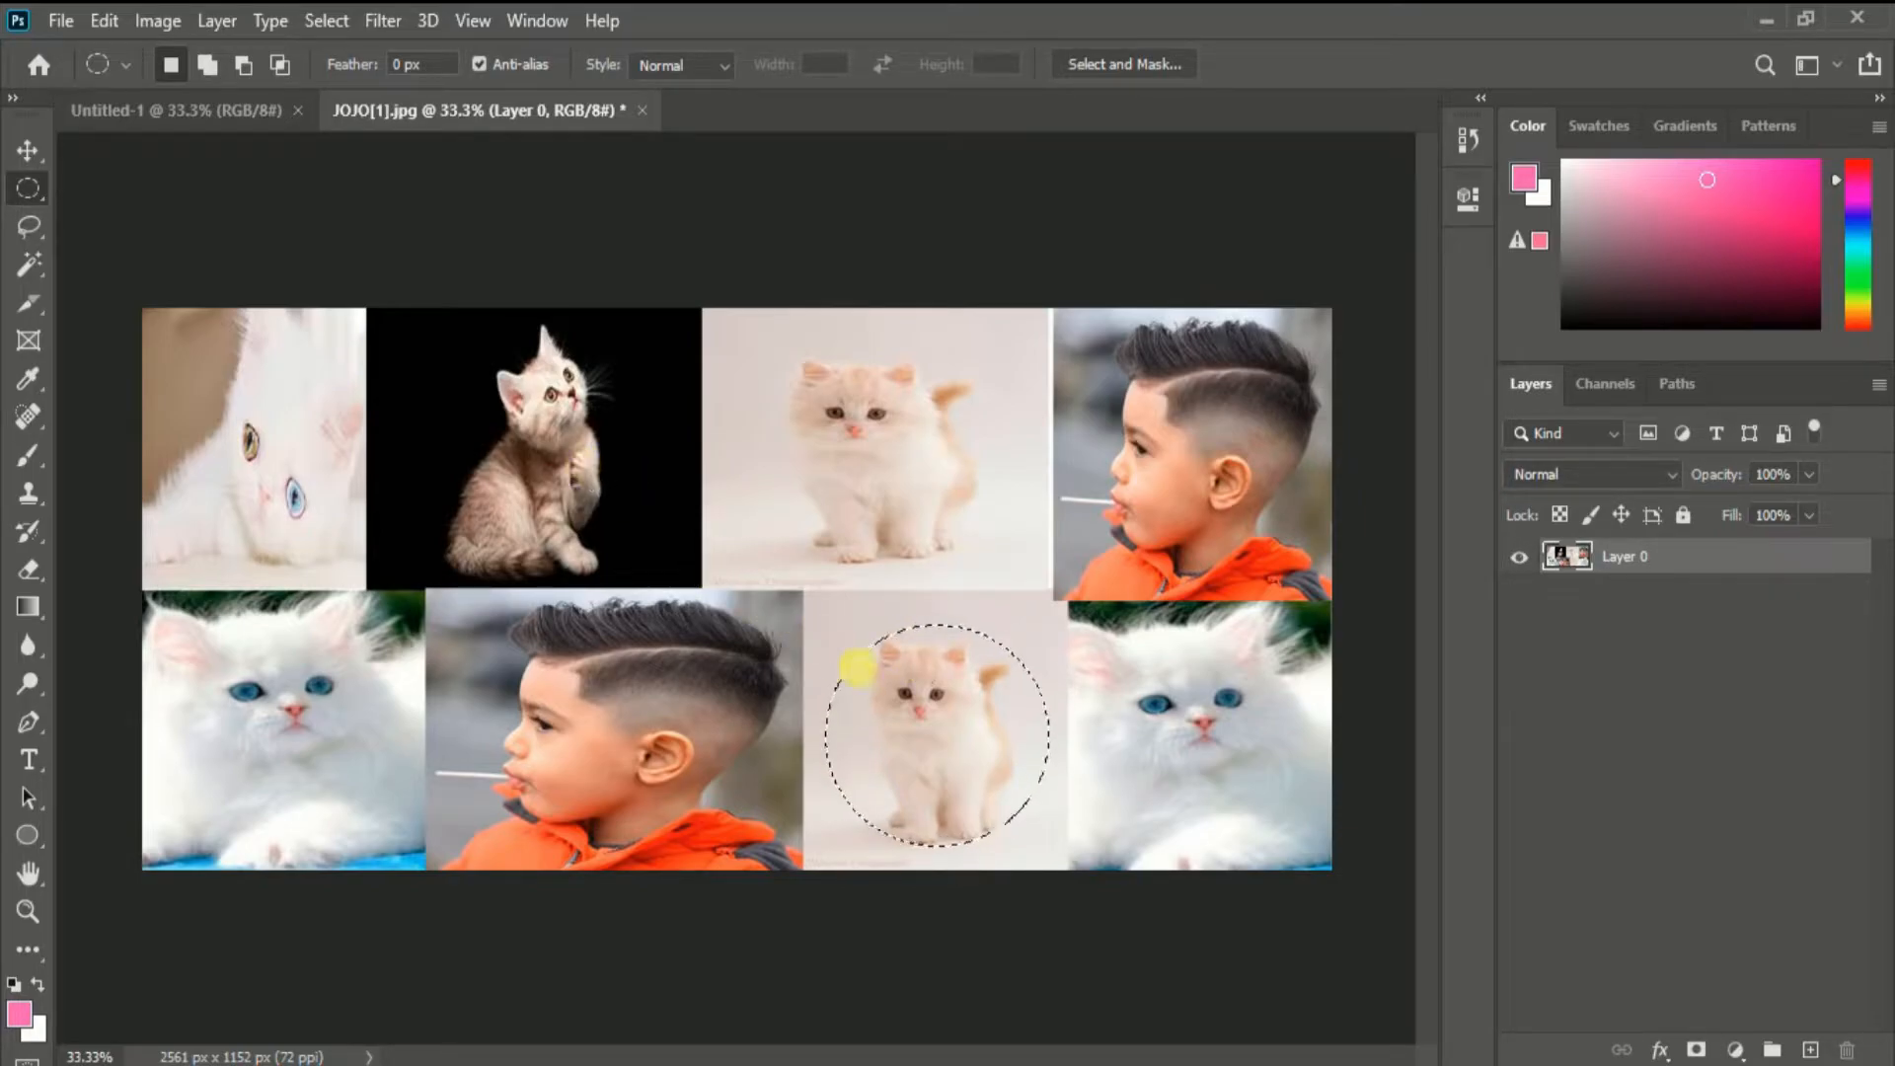
- Move the elliptically selected kitten around with the Move tool, return it to its place and deselect it
click(22, 148)
drag(940, 704, 977, 727)
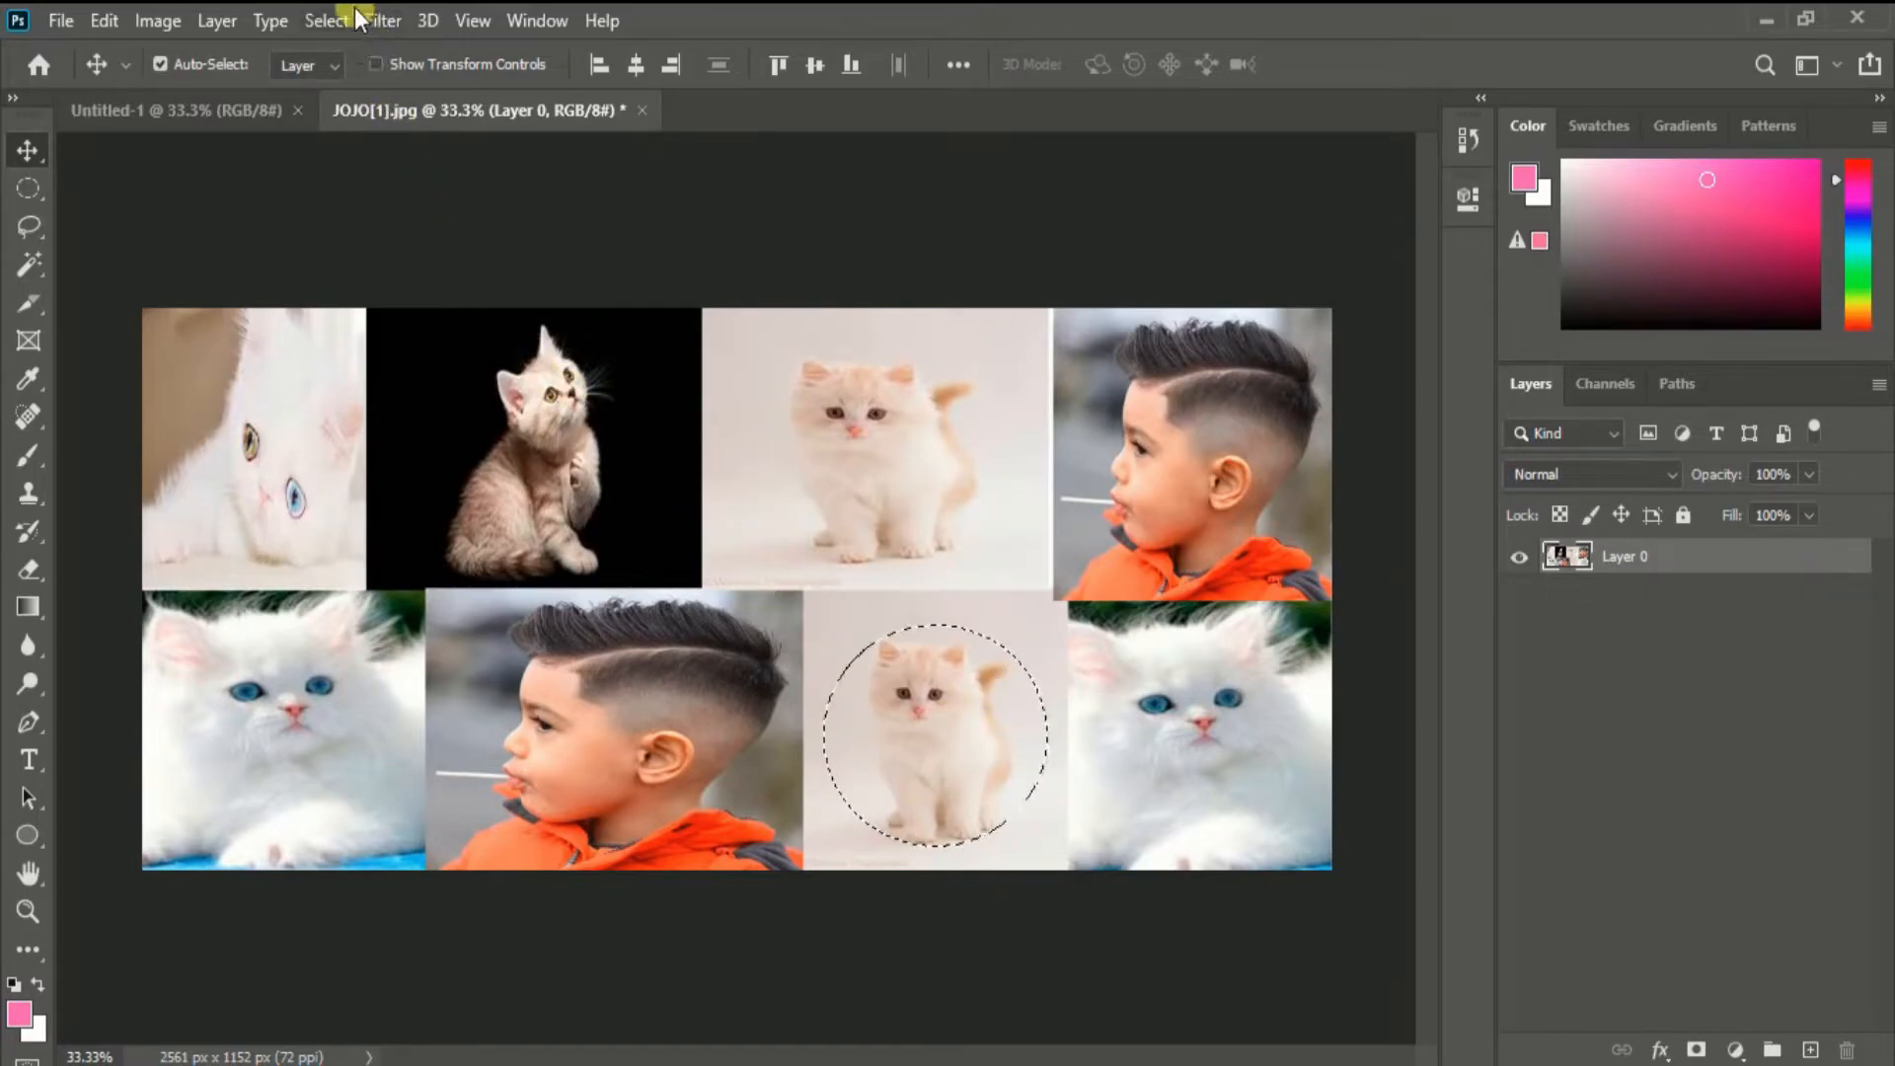
click(326, 20)
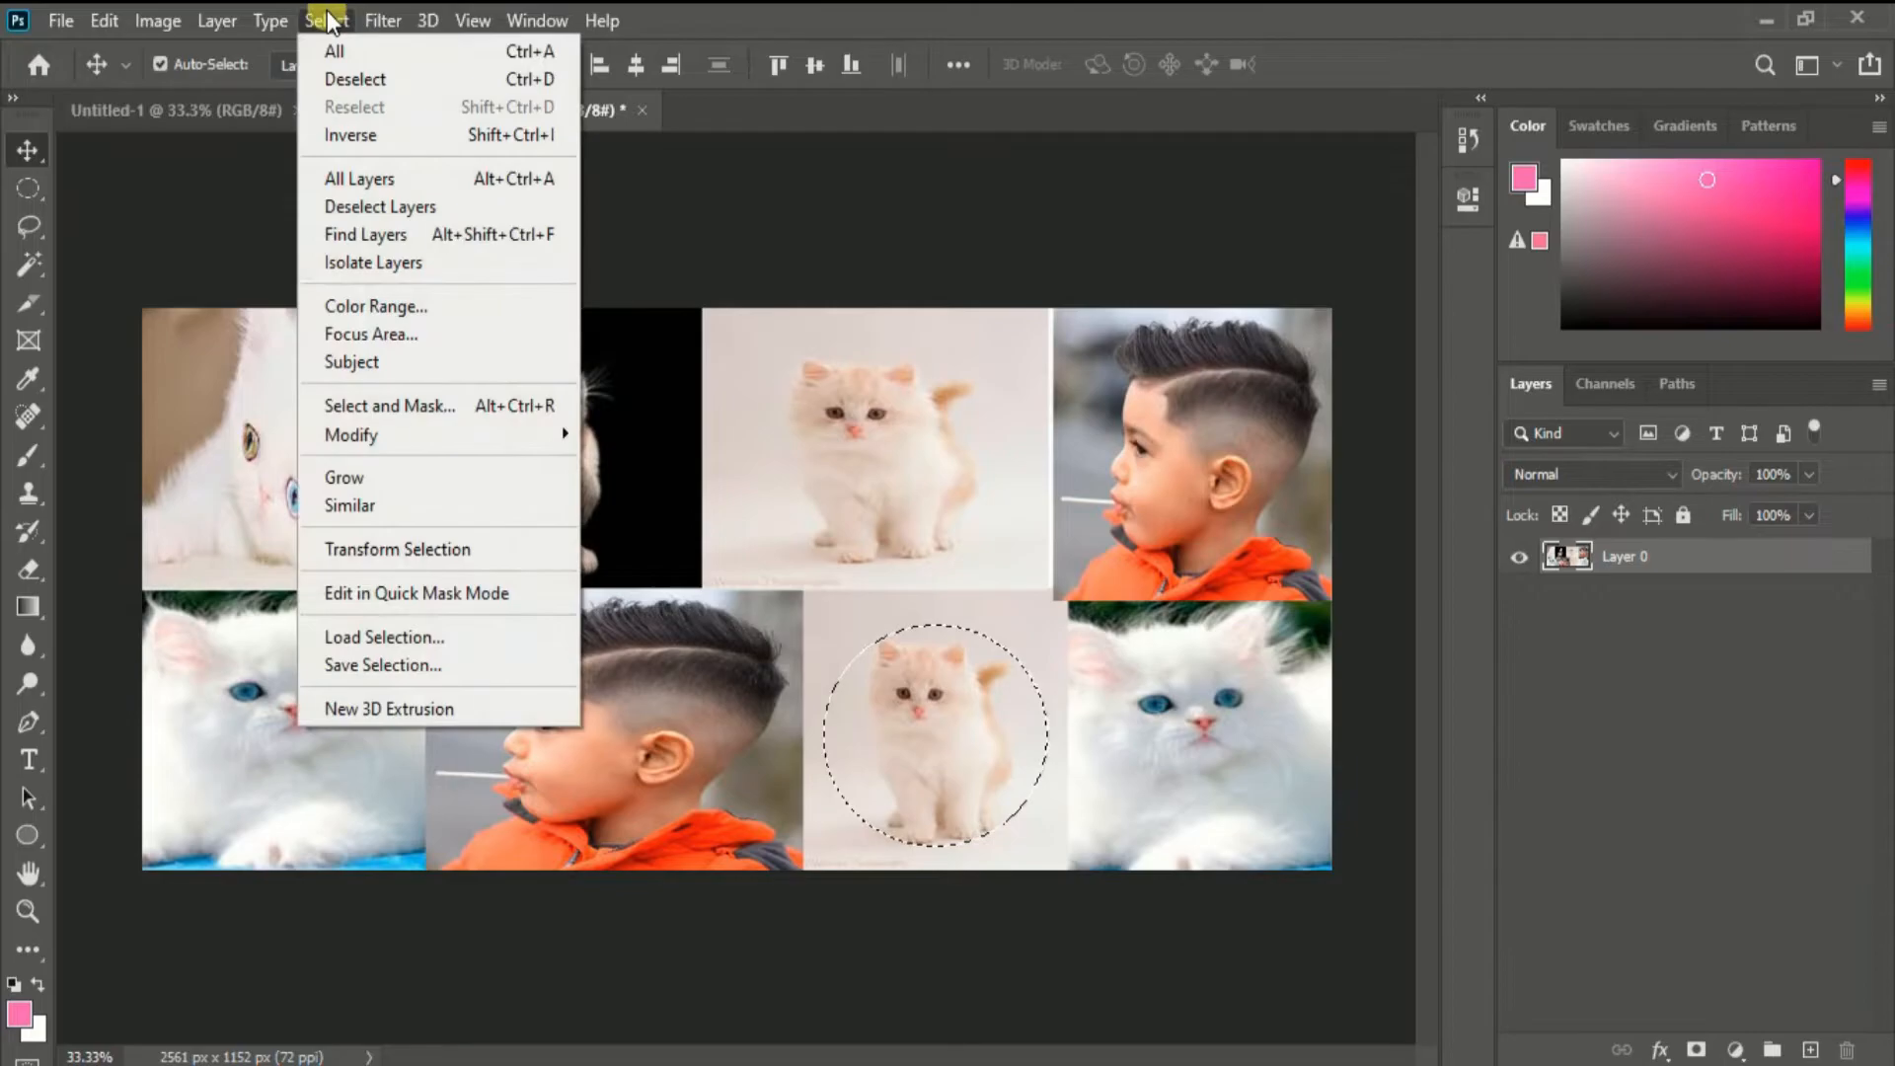
click(365, 81)
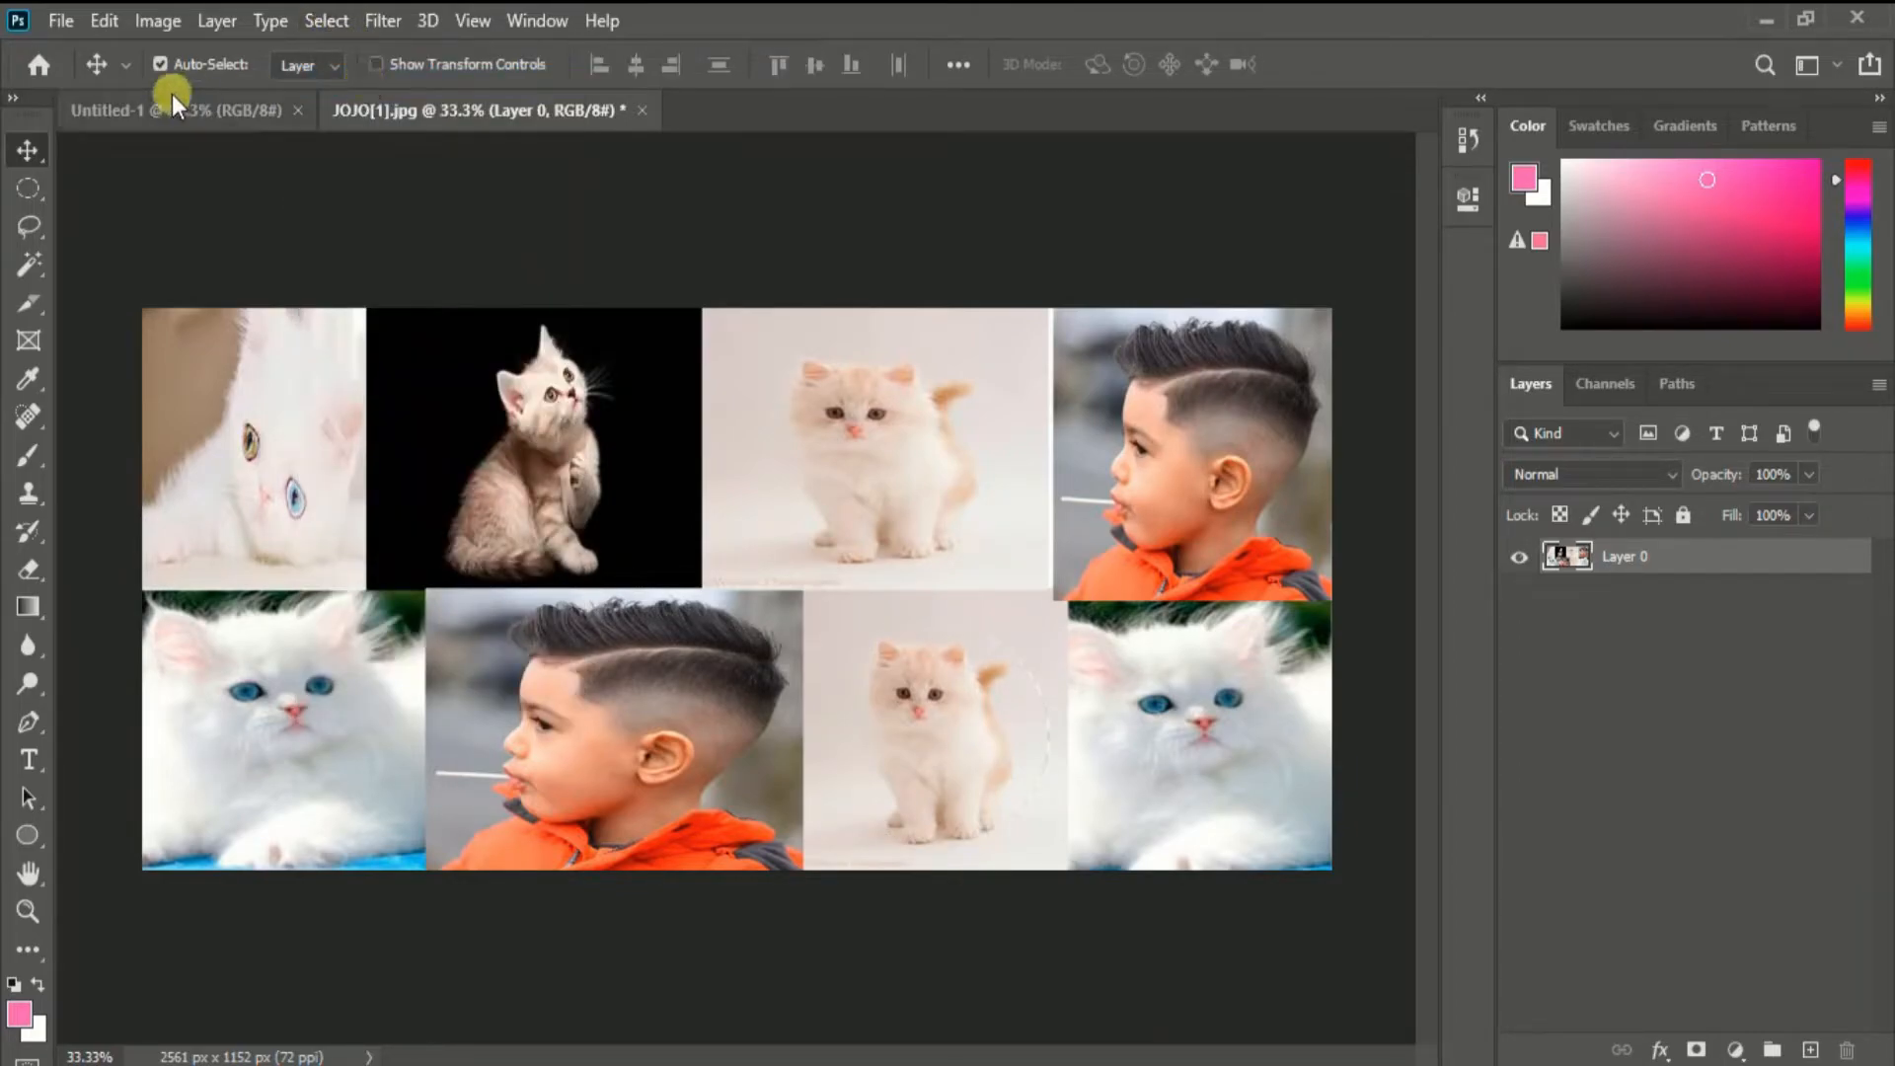
- Select a one-pixel row across the collage with the Single Row Marquee and try to move it
click(22, 186)
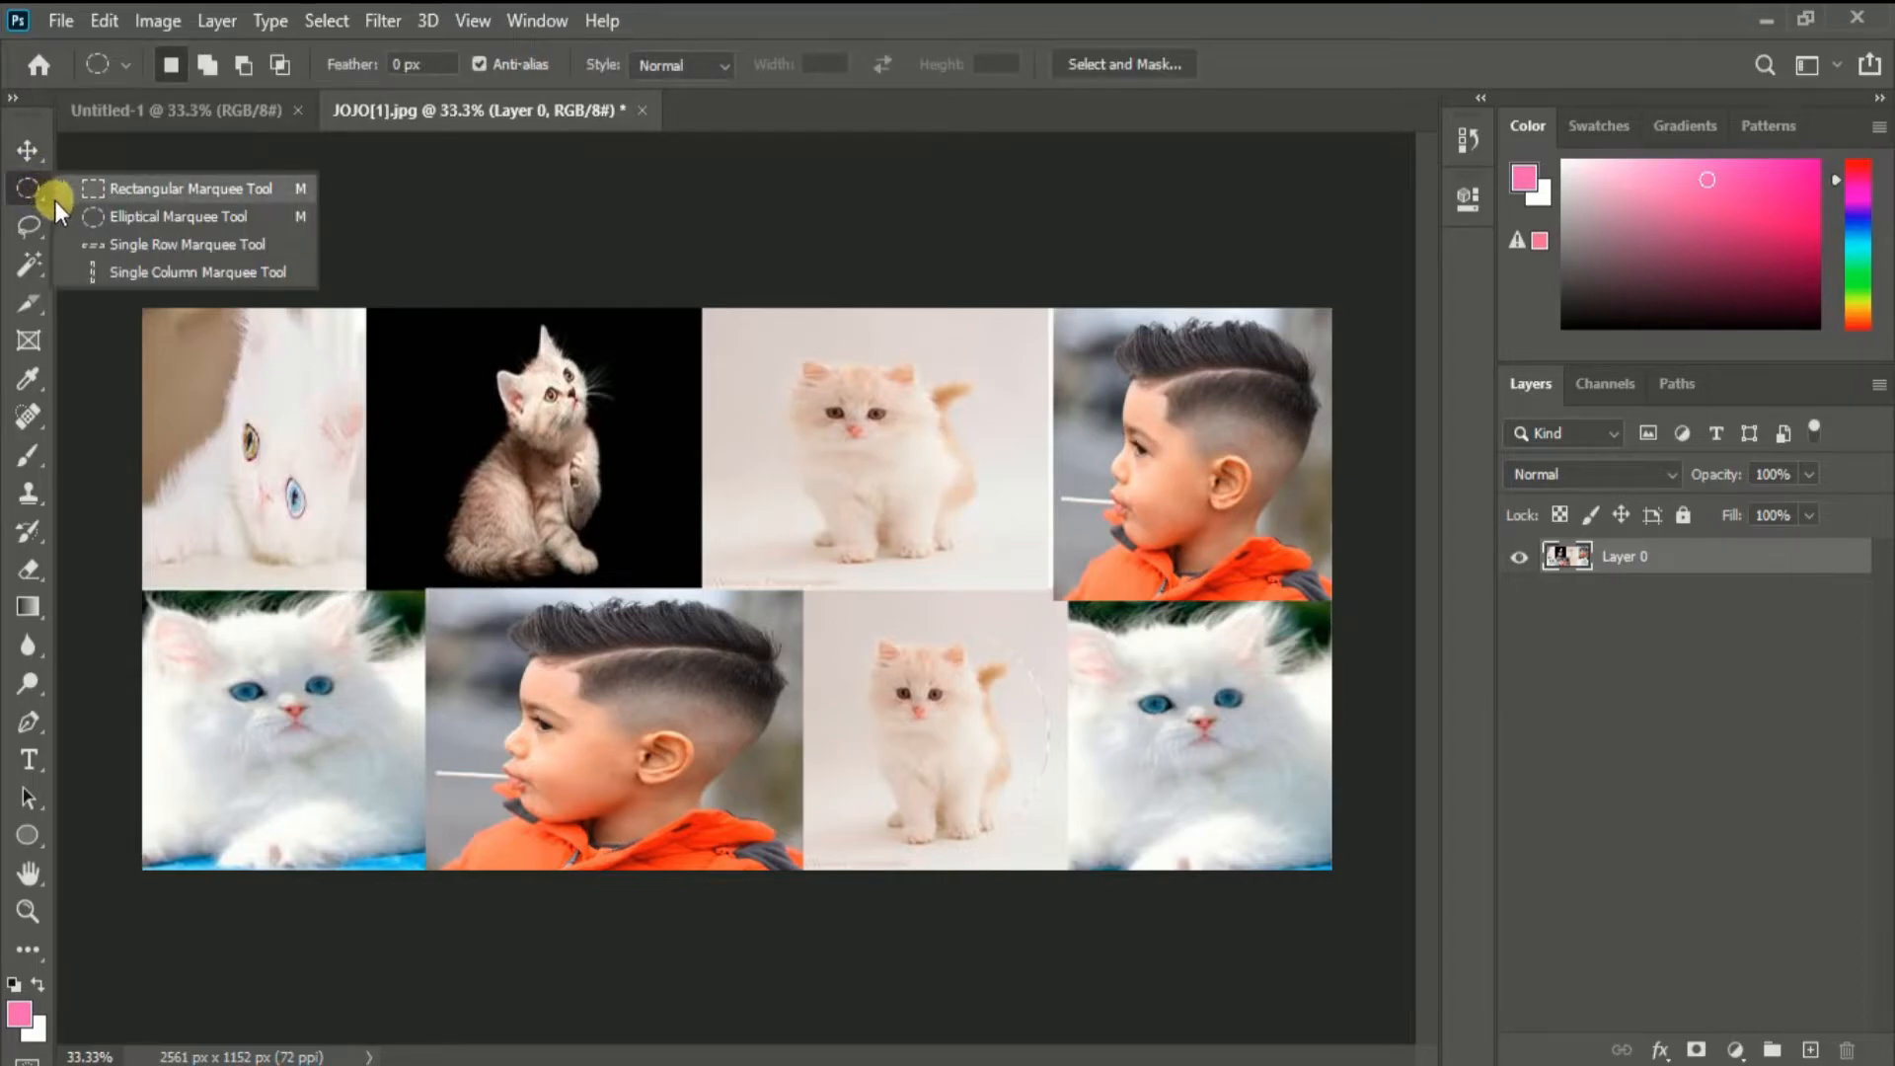
click(115, 244)
drag(1113, 345, 1113, 762)
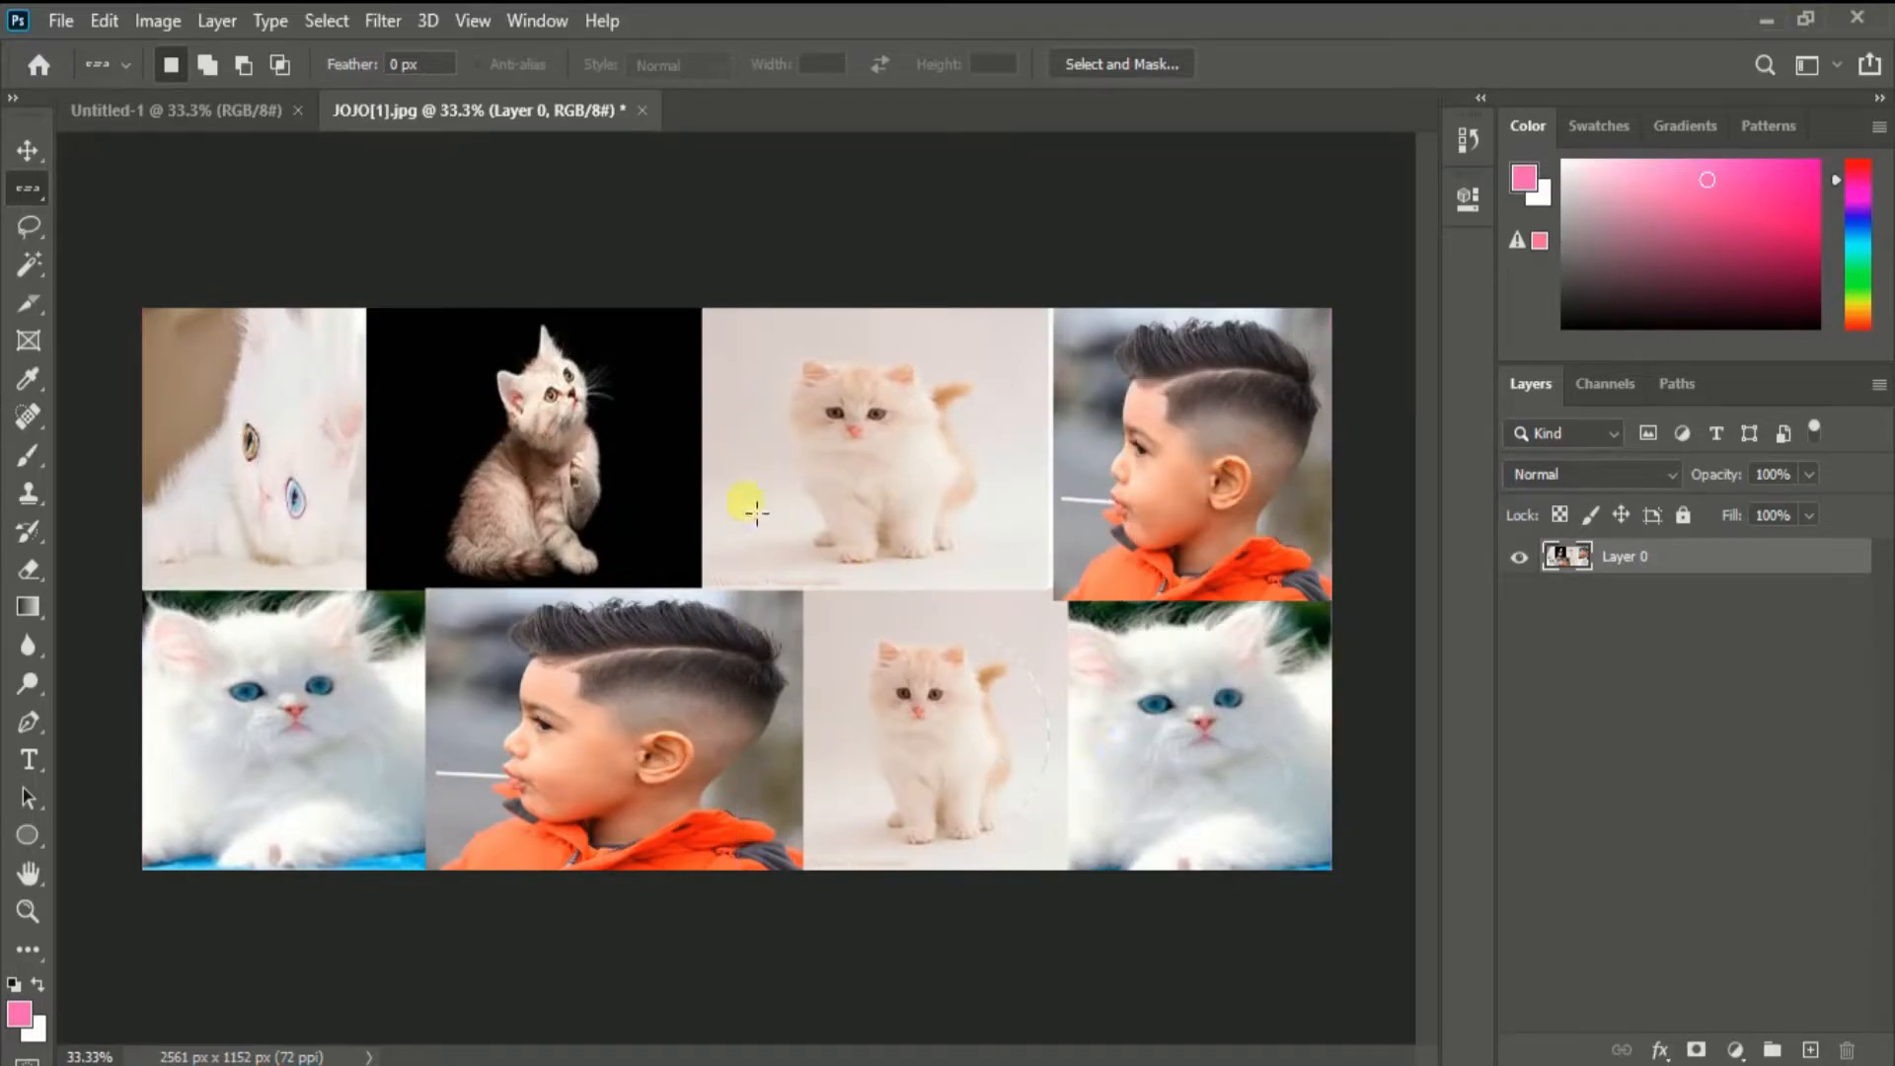
click(28, 151)
mouse_move(625, 719)
mouse_down()
mouse_move(648, 642)
mouse_move(664, 779)
mouse_move(638, 696)
mouse_move(651, 714)
mouse_move(631, 719)
mouse_up()
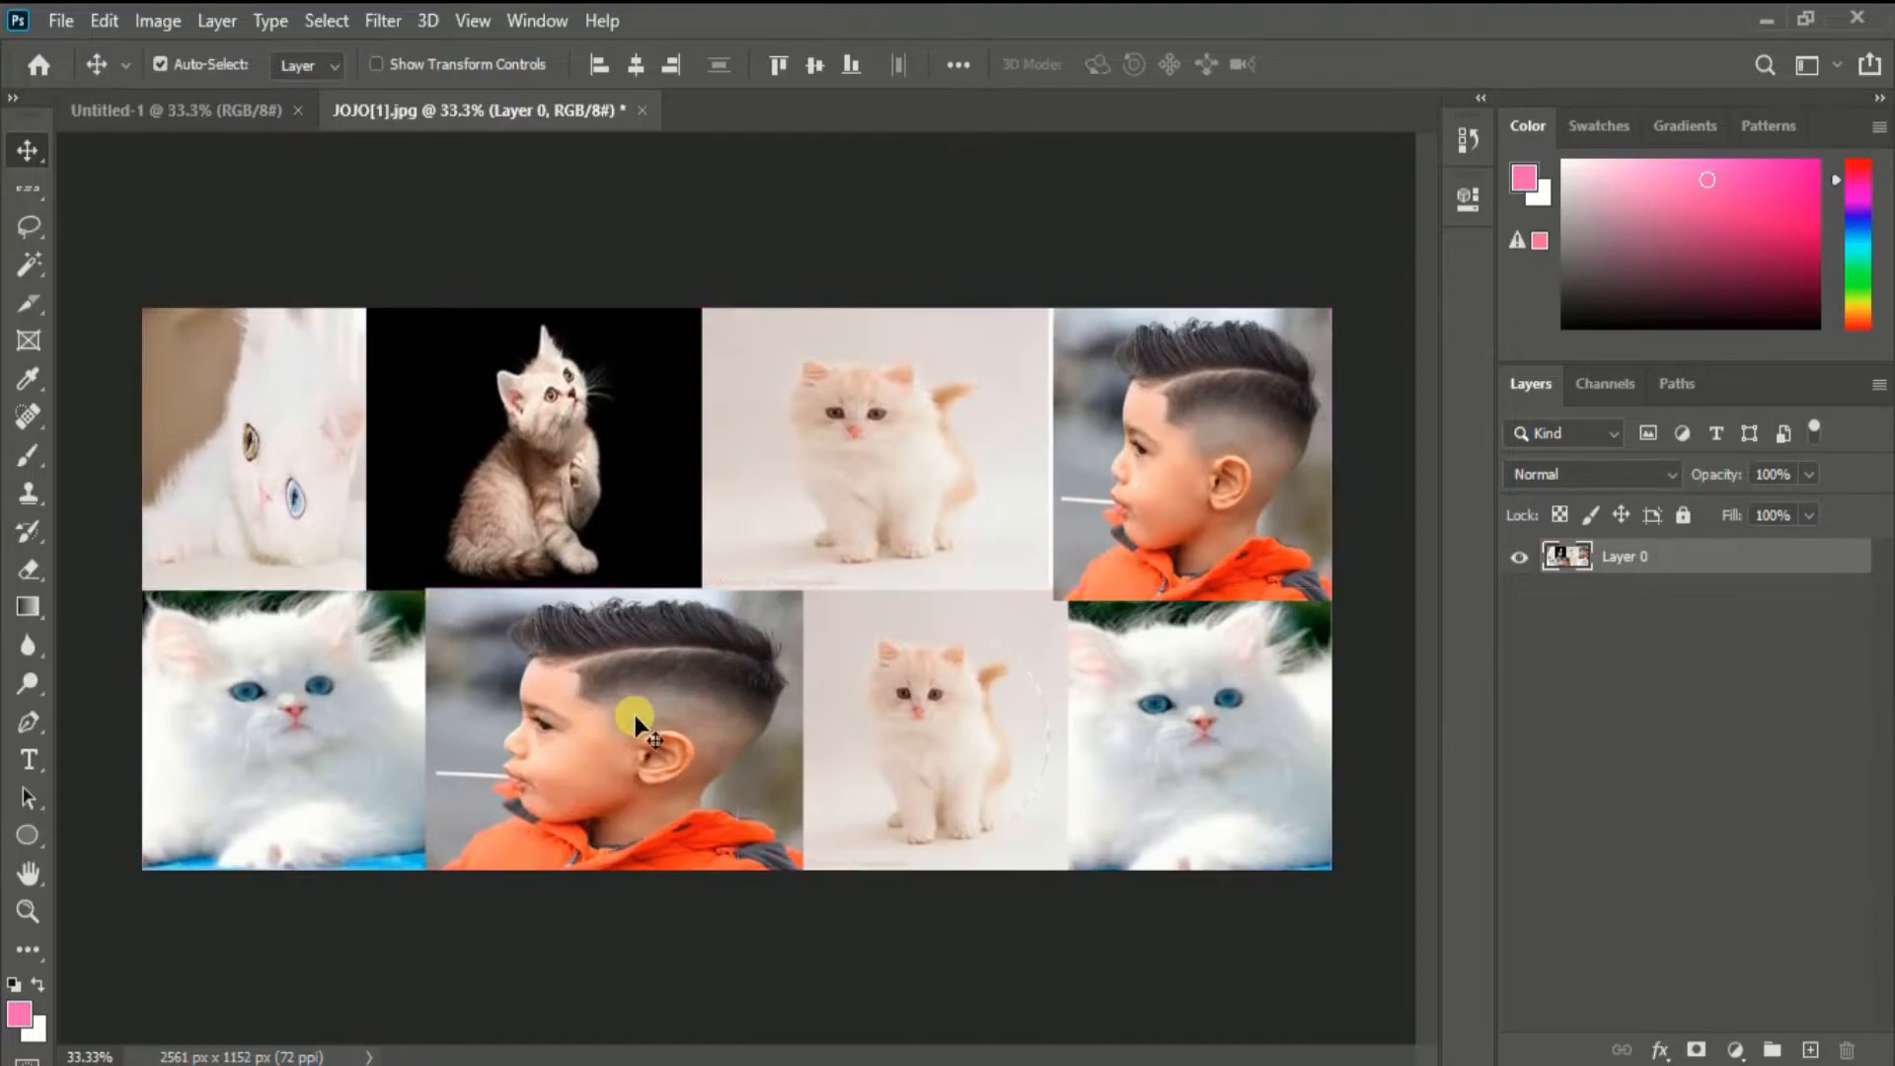
- Select a one-pixel column through the collage with the Single Column Marquee and try to move it
click(26, 186)
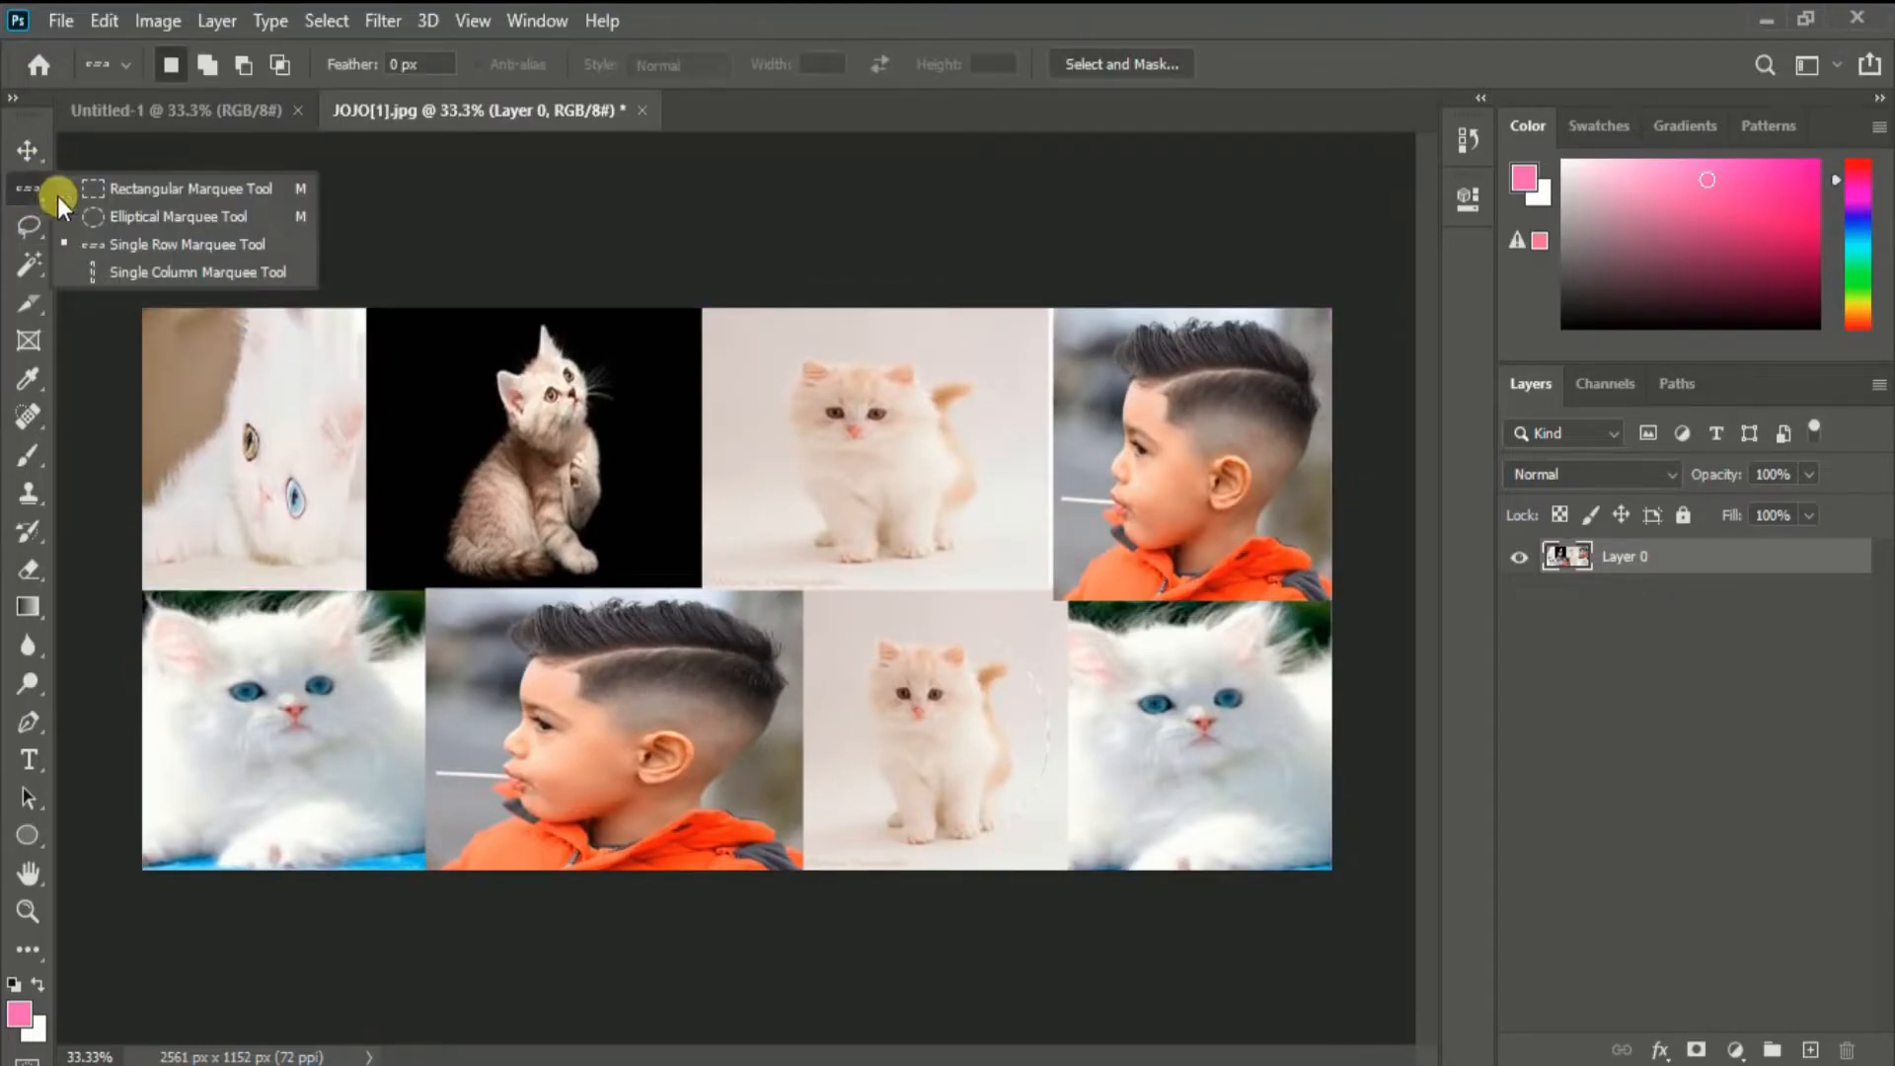
click(150, 274)
mouse_move(1261, 423)
mouse_down()
mouse_move(1260, 400)
mouse_move(1096, 375)
mouse_move(1253, 380)
mouse_move(1261, 398)
mouse_move(1125, 397)
mouse_move(1269, 418)
mouse_up()
key(ctrl+d)
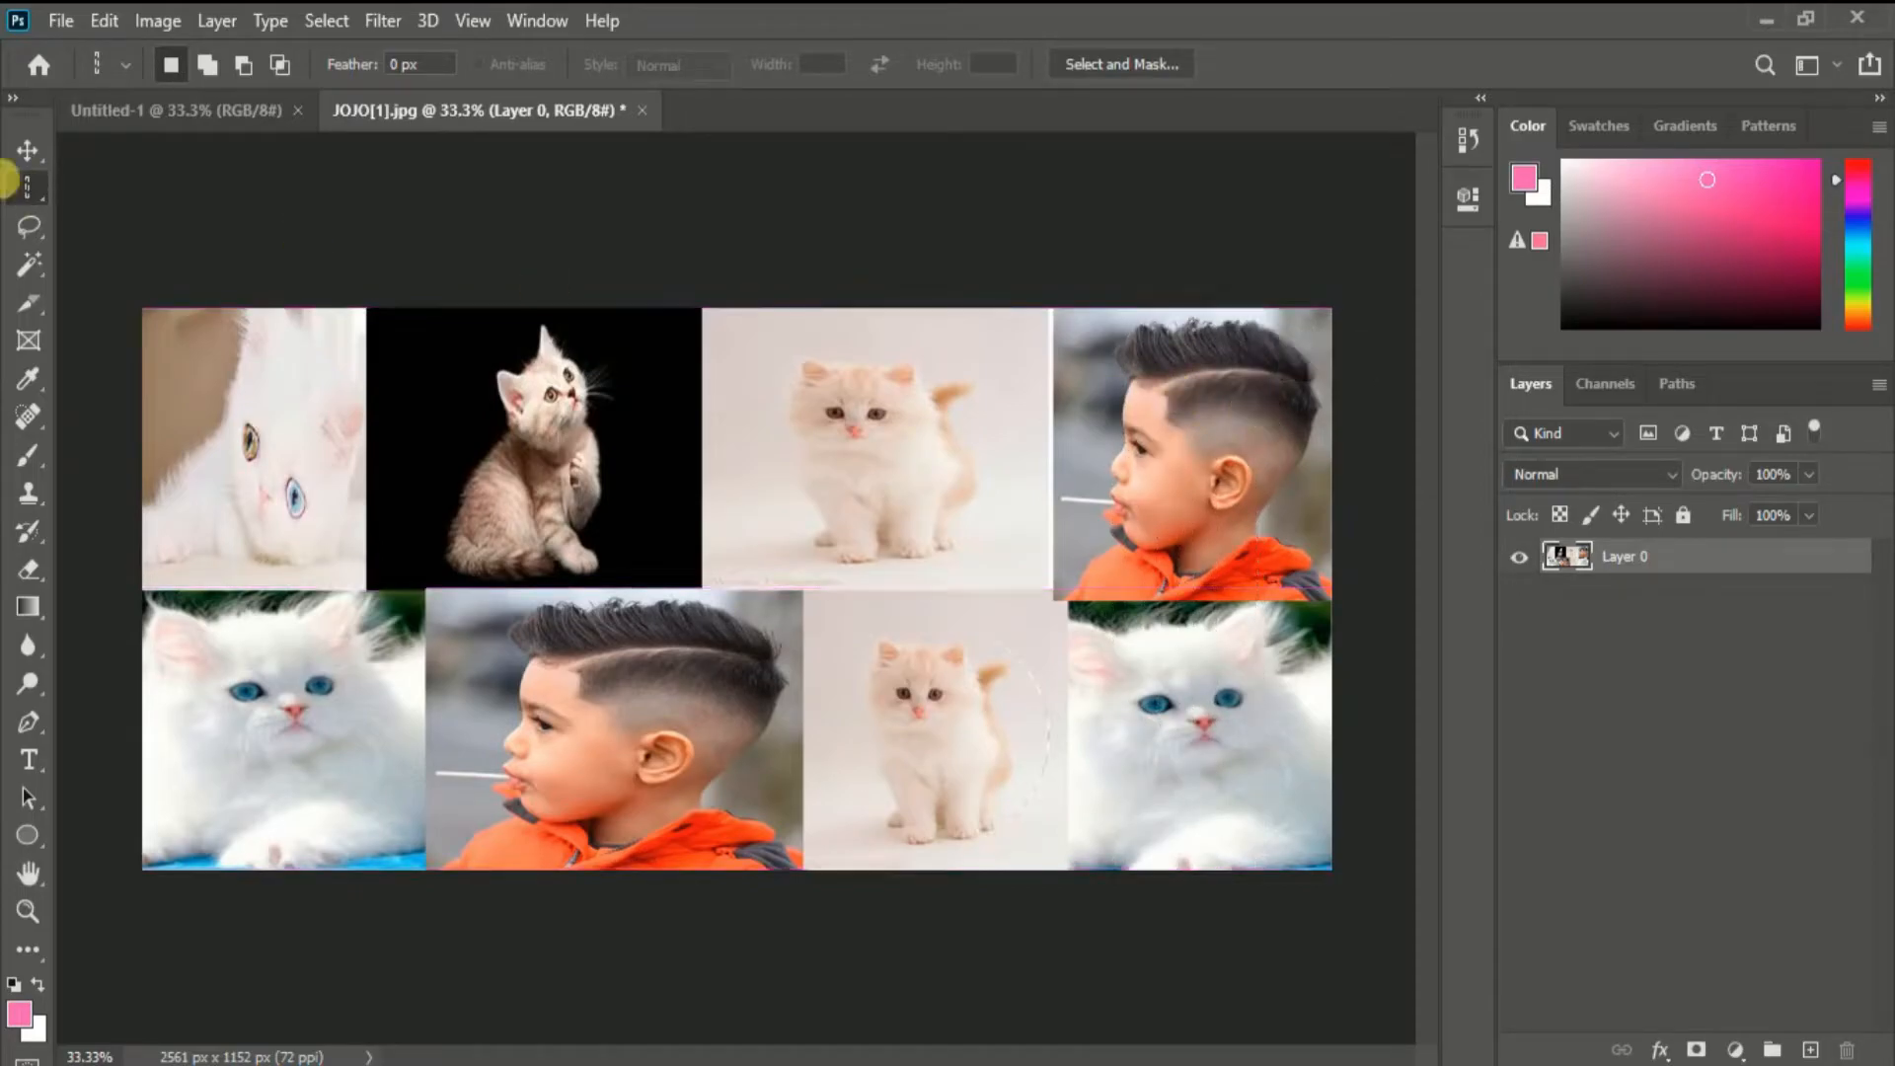
click(27, 148)
mouse_move(1044, 393)
mouse_down()
mouse_move(900, 337)
mouse_move(1030, 415)
mouse_move(1046, 391)
mouse_up()
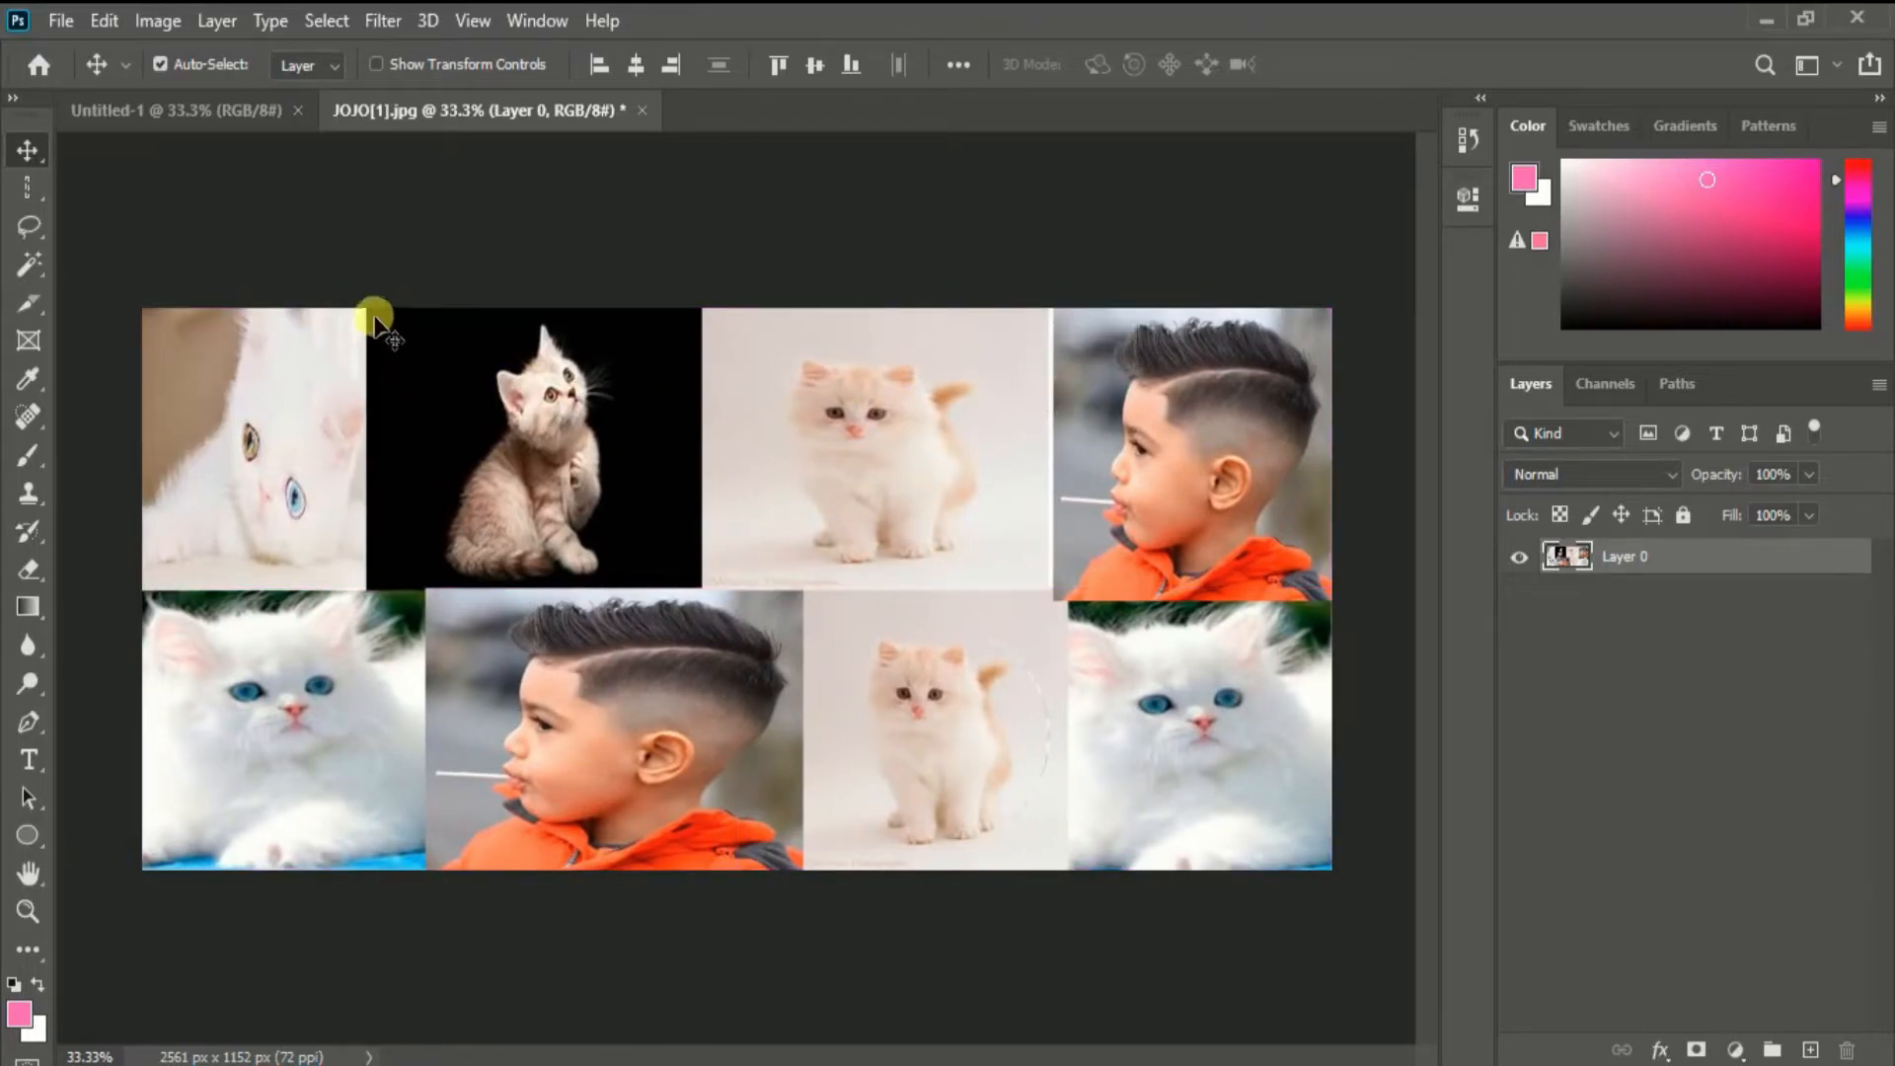
- Outline the kitten in the top row's third photo with a freehand Lasso selection
click(28, 226)
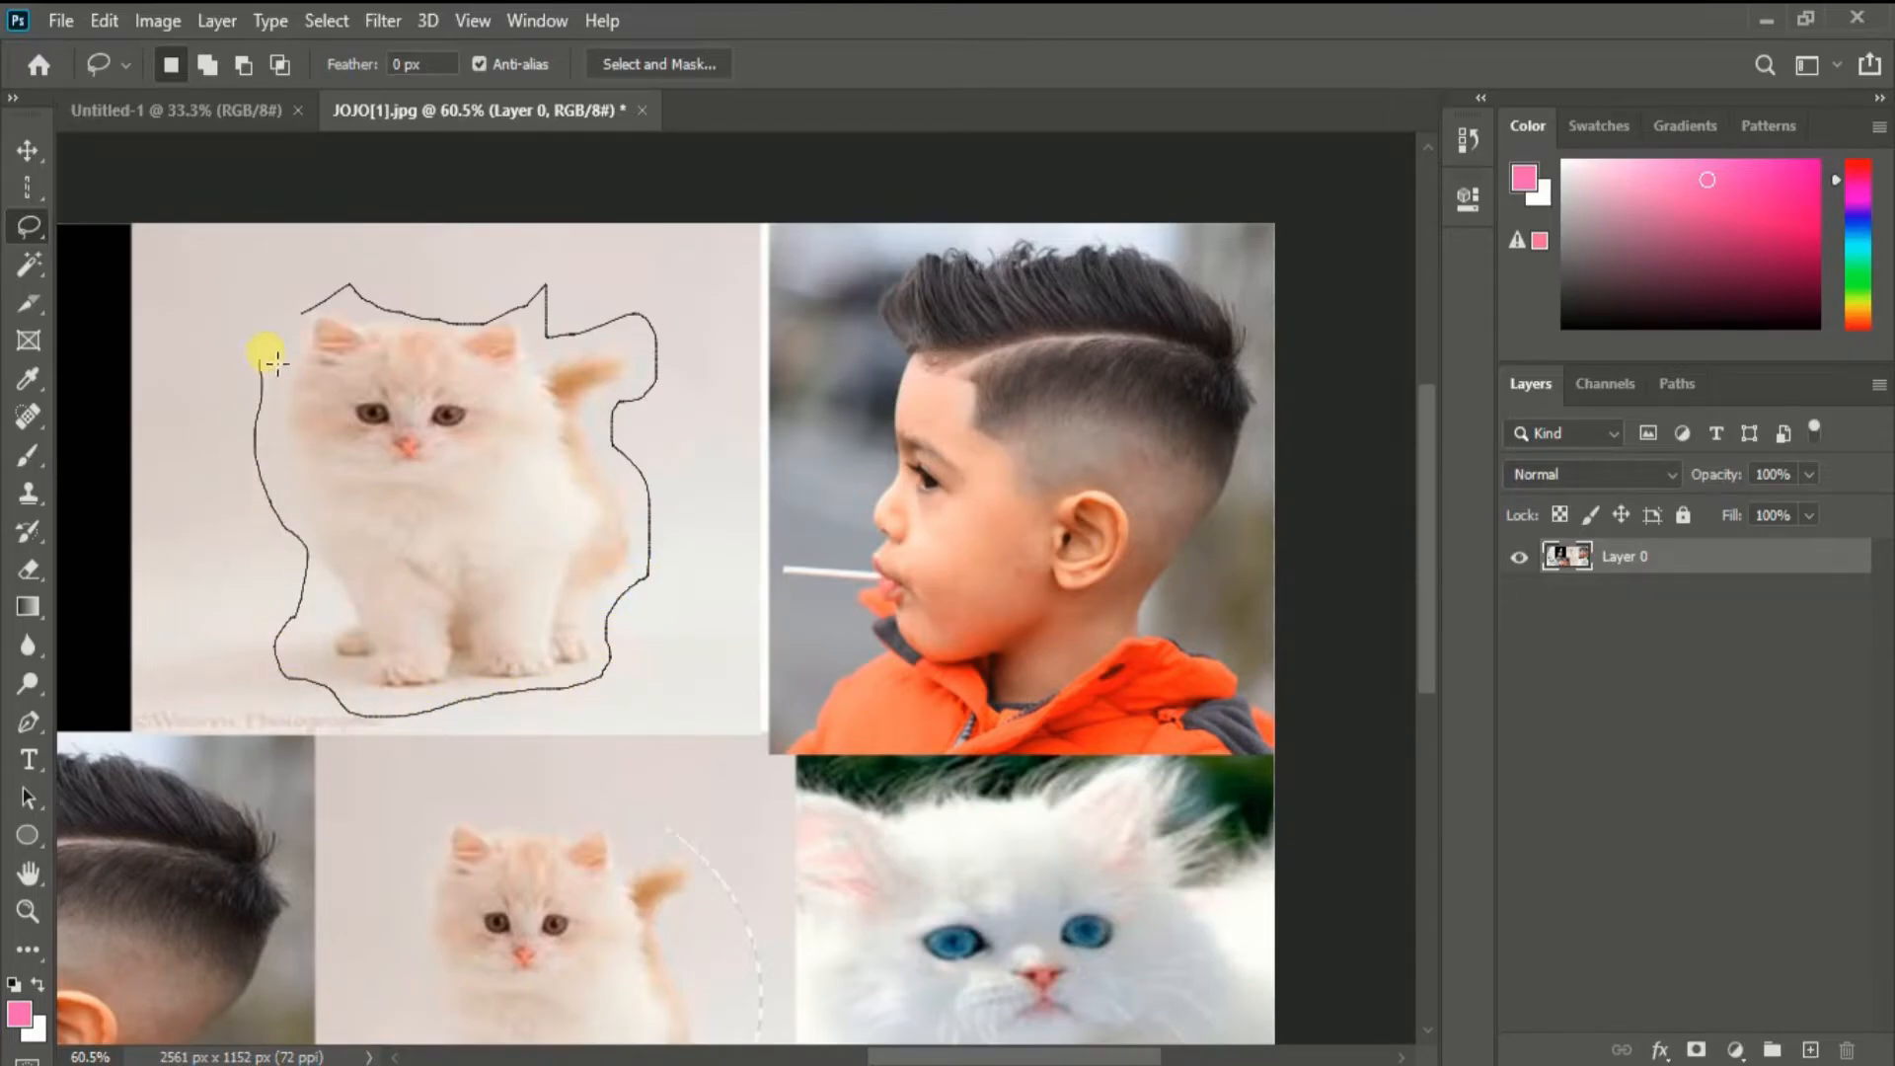
drag(334, 311, 318, 296)
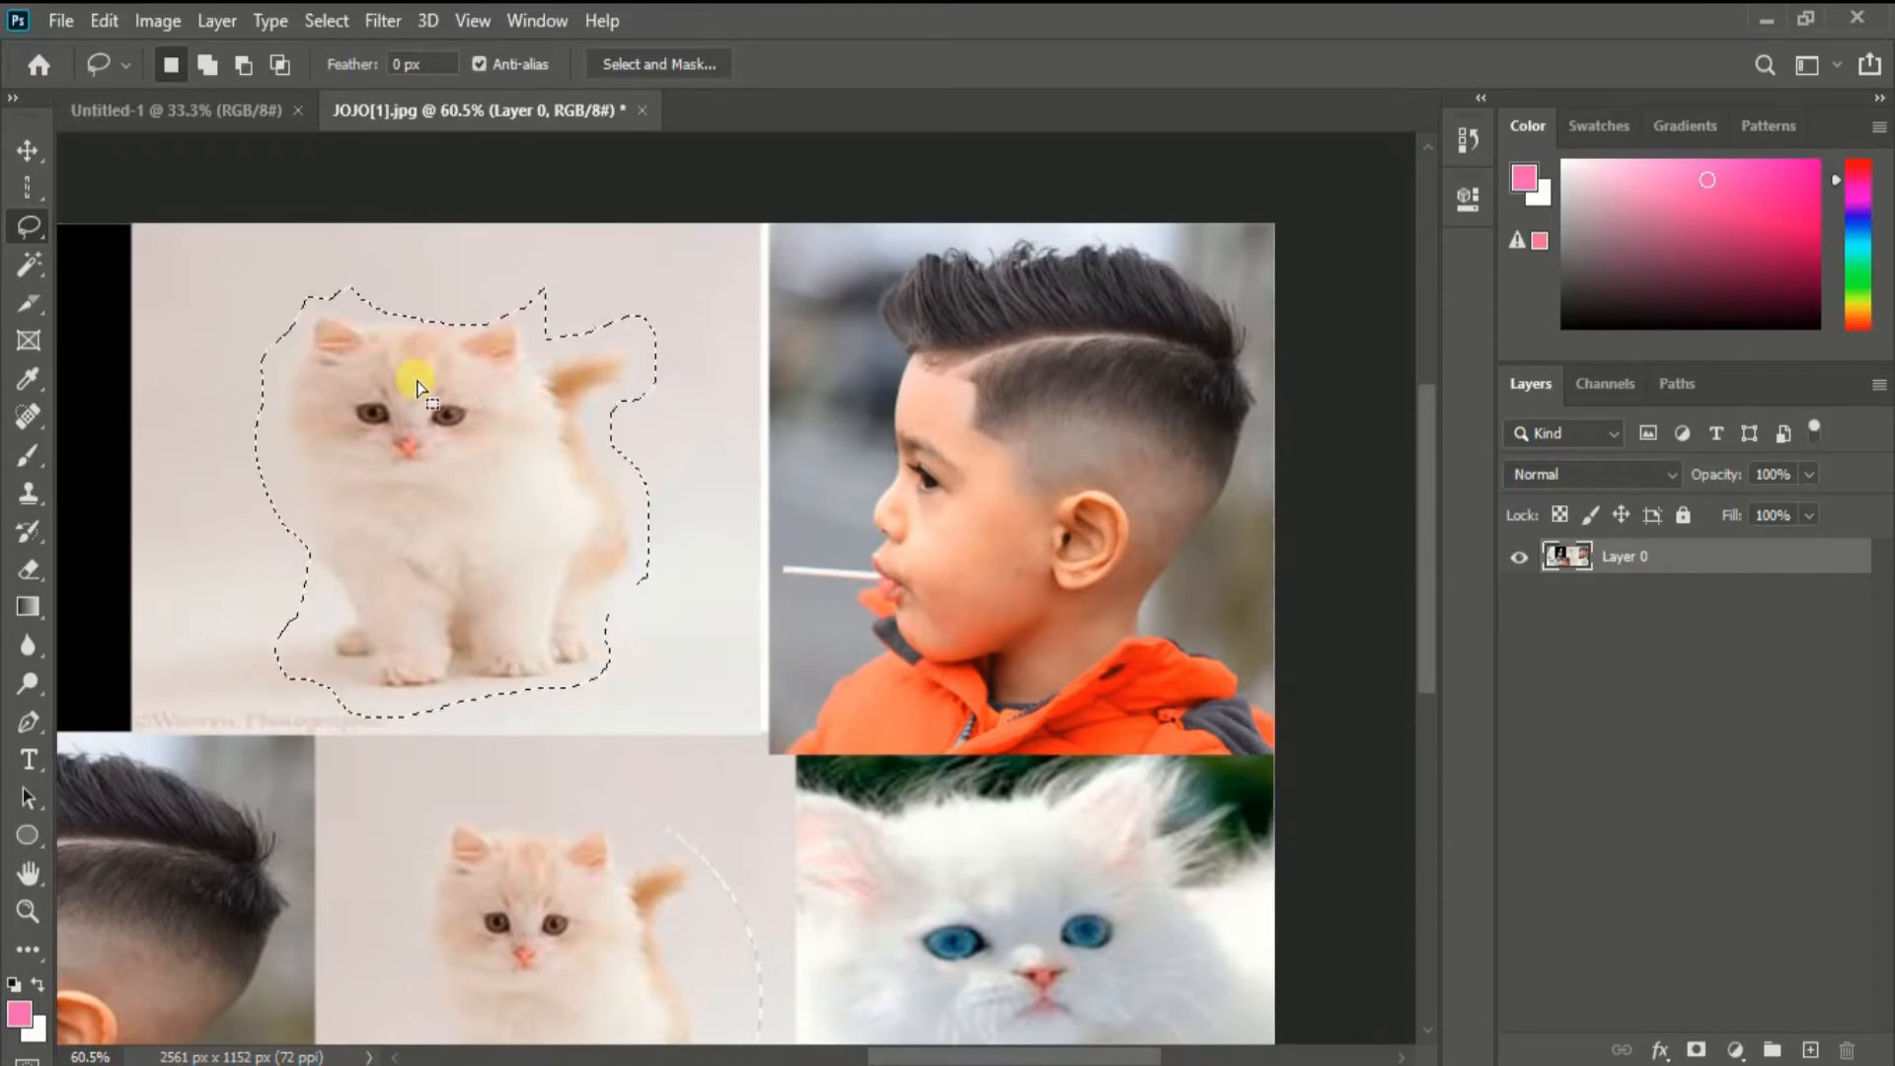
right_click(422, 384)
click(519, 515)
click(1187, 249)
- Move the lassoed kitten around with the Move tool, return it to its place and deselect it
click(26, 150)
mouse_move(498, 423)
mouse_down()
mouse_move(547, 411)
mouse_move(641, 322)
mouse_move(577, 424)
mouse_move(527, 424)
mouse_up()
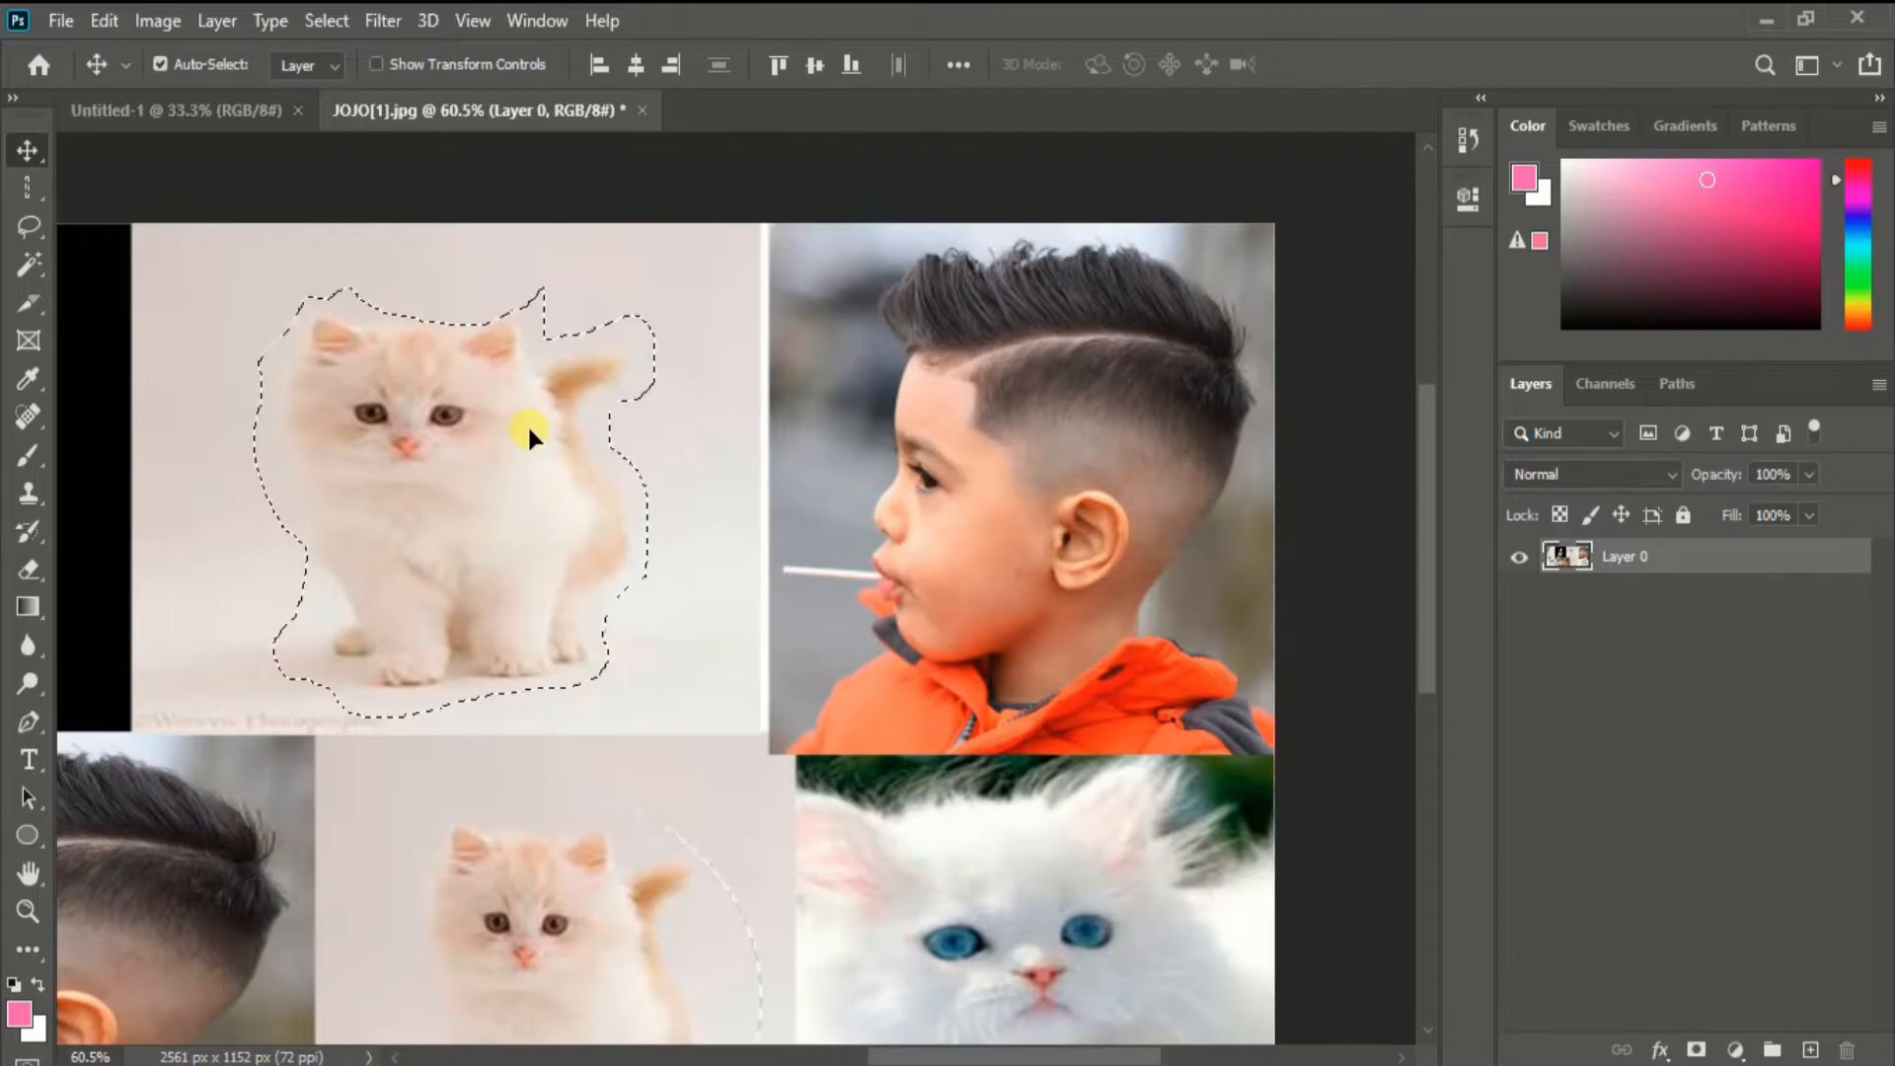
click(327, 20)
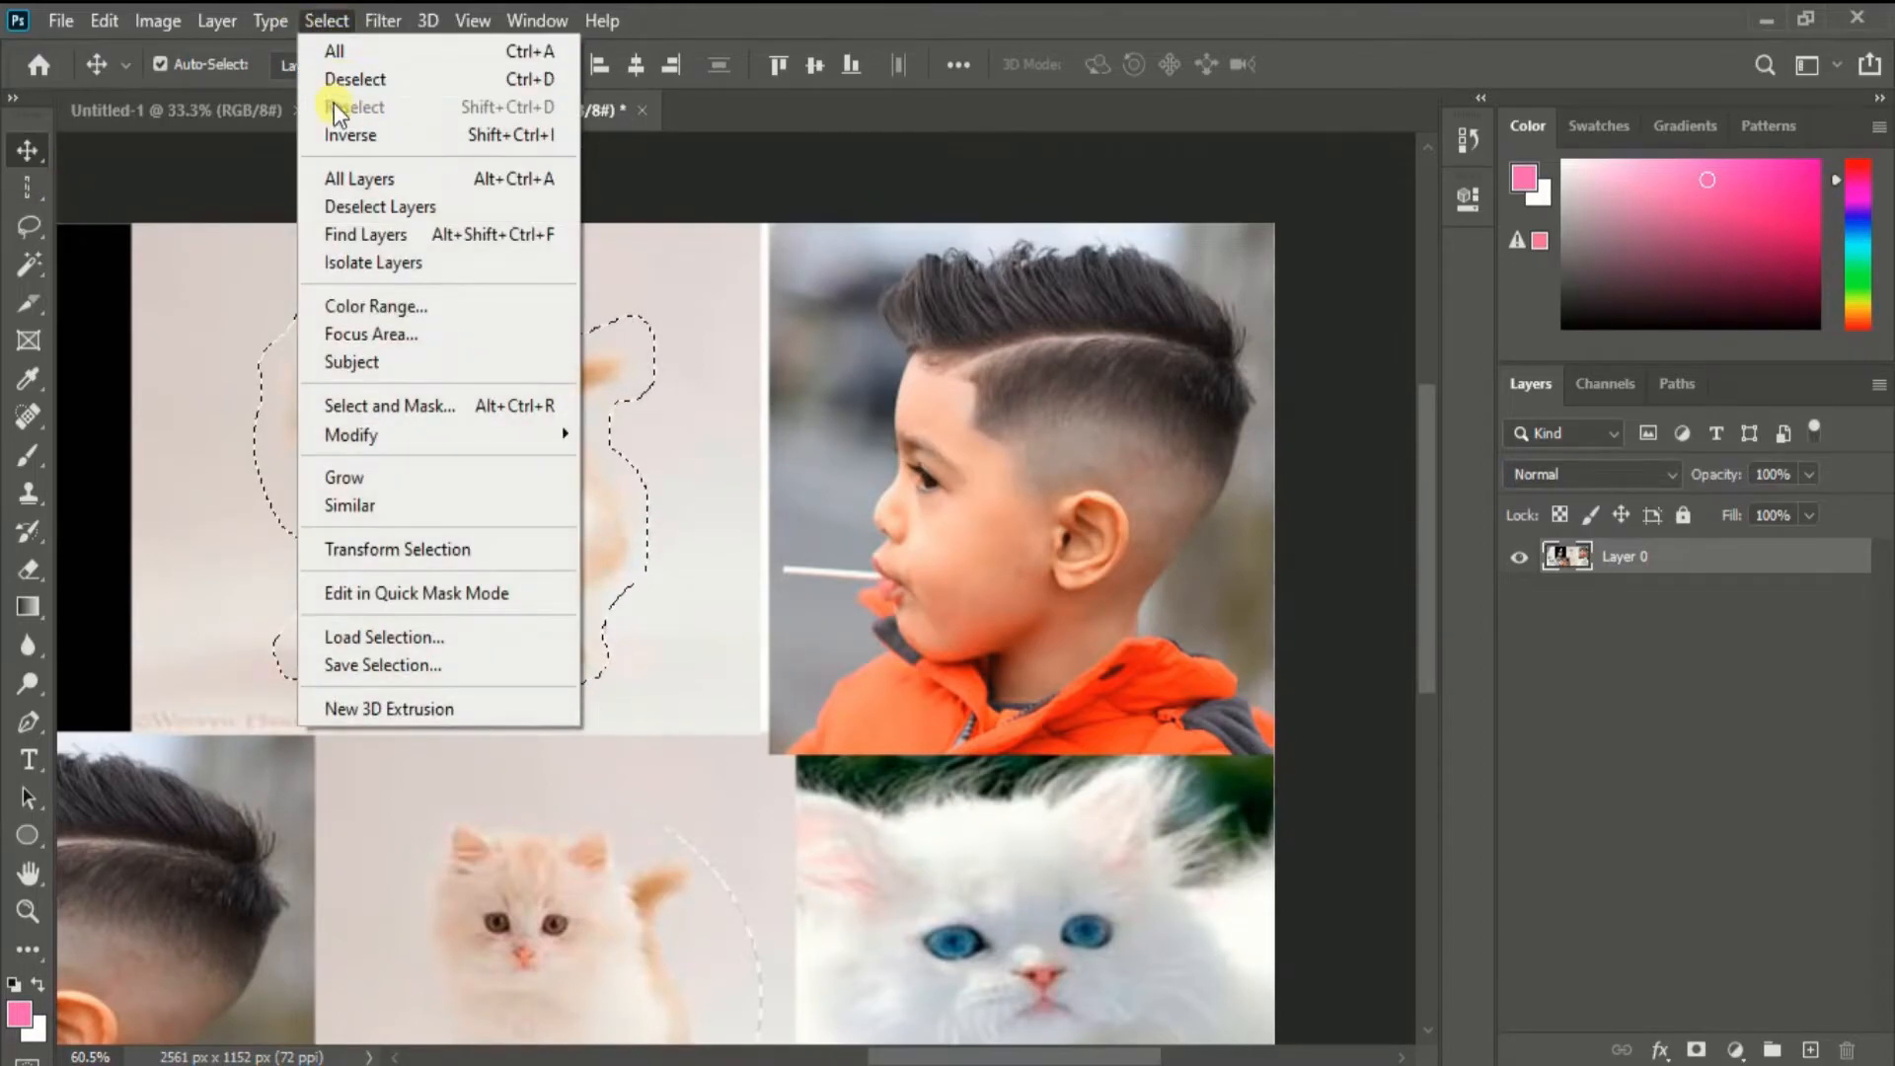
click(337, 75)
- Outline the boy's photo at the end of the top row with a four-sided Polygonal Lasso selection
click(24, 227)
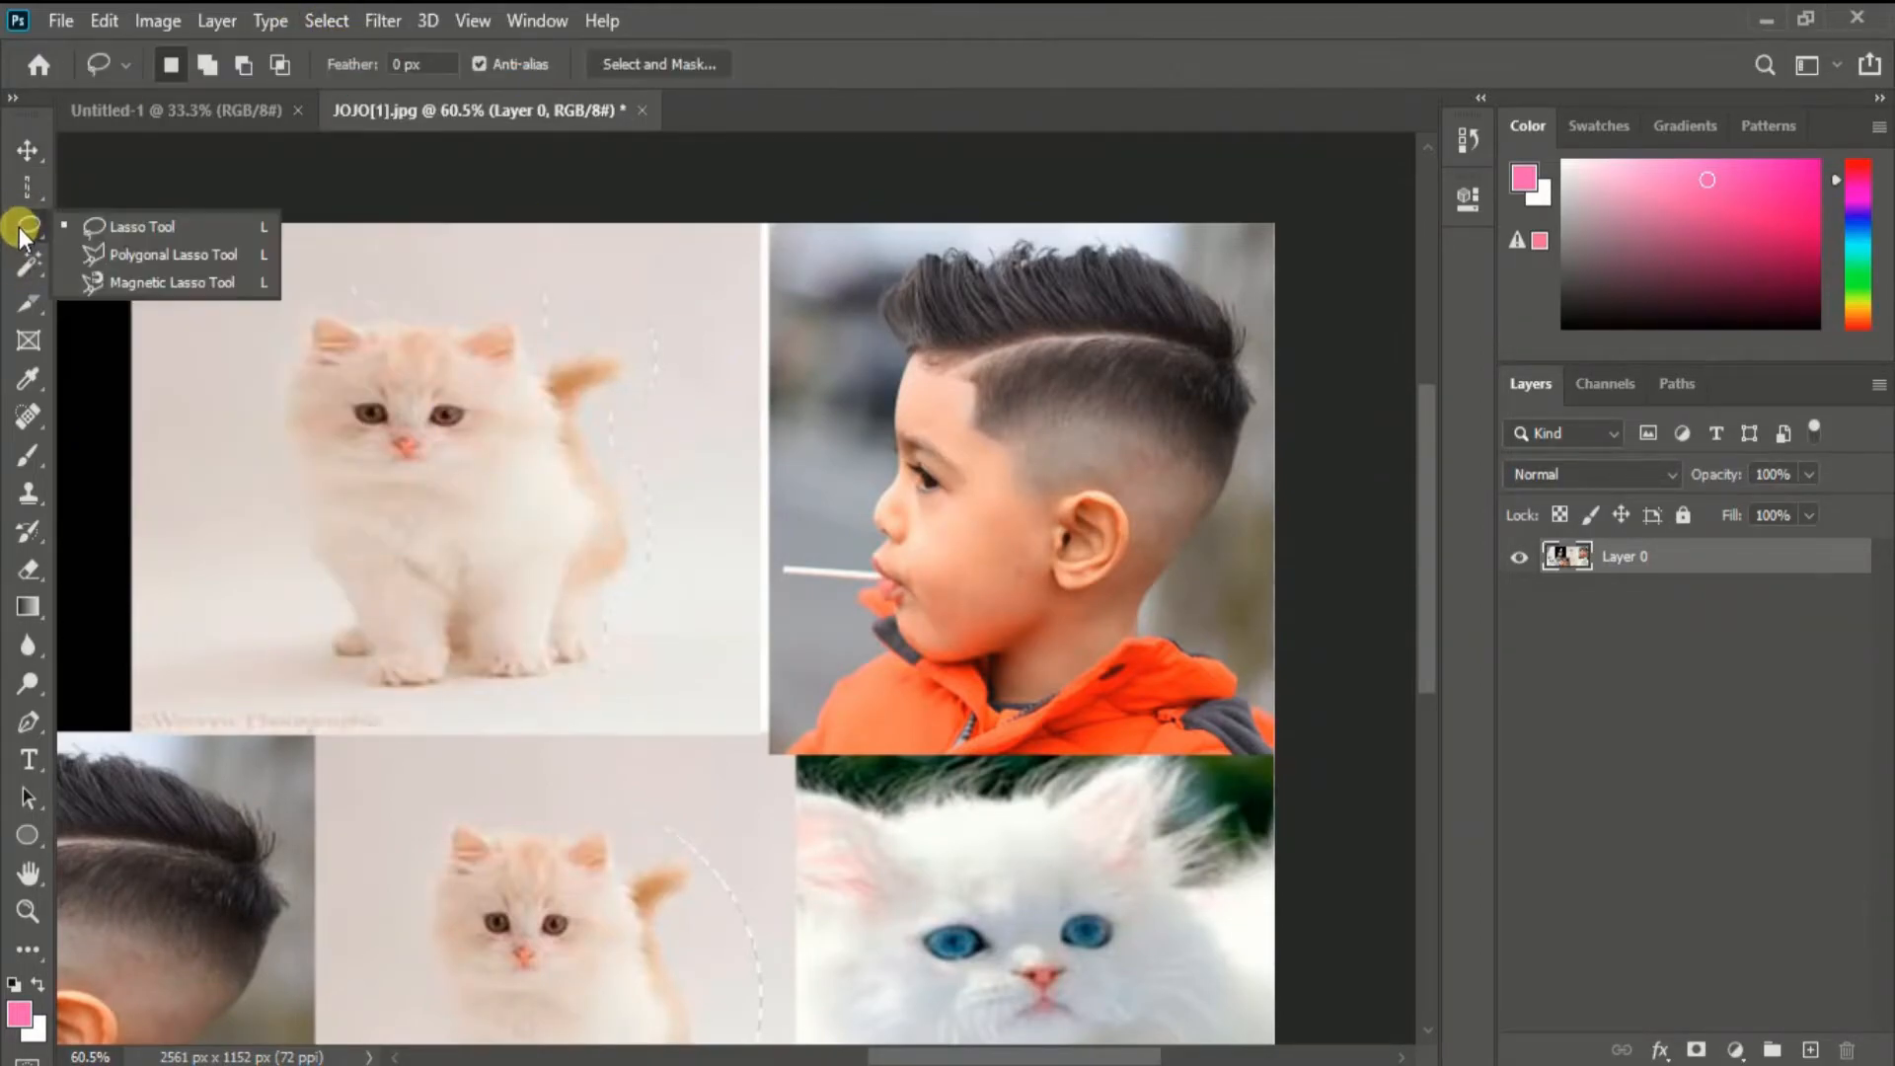
click(127, 256)
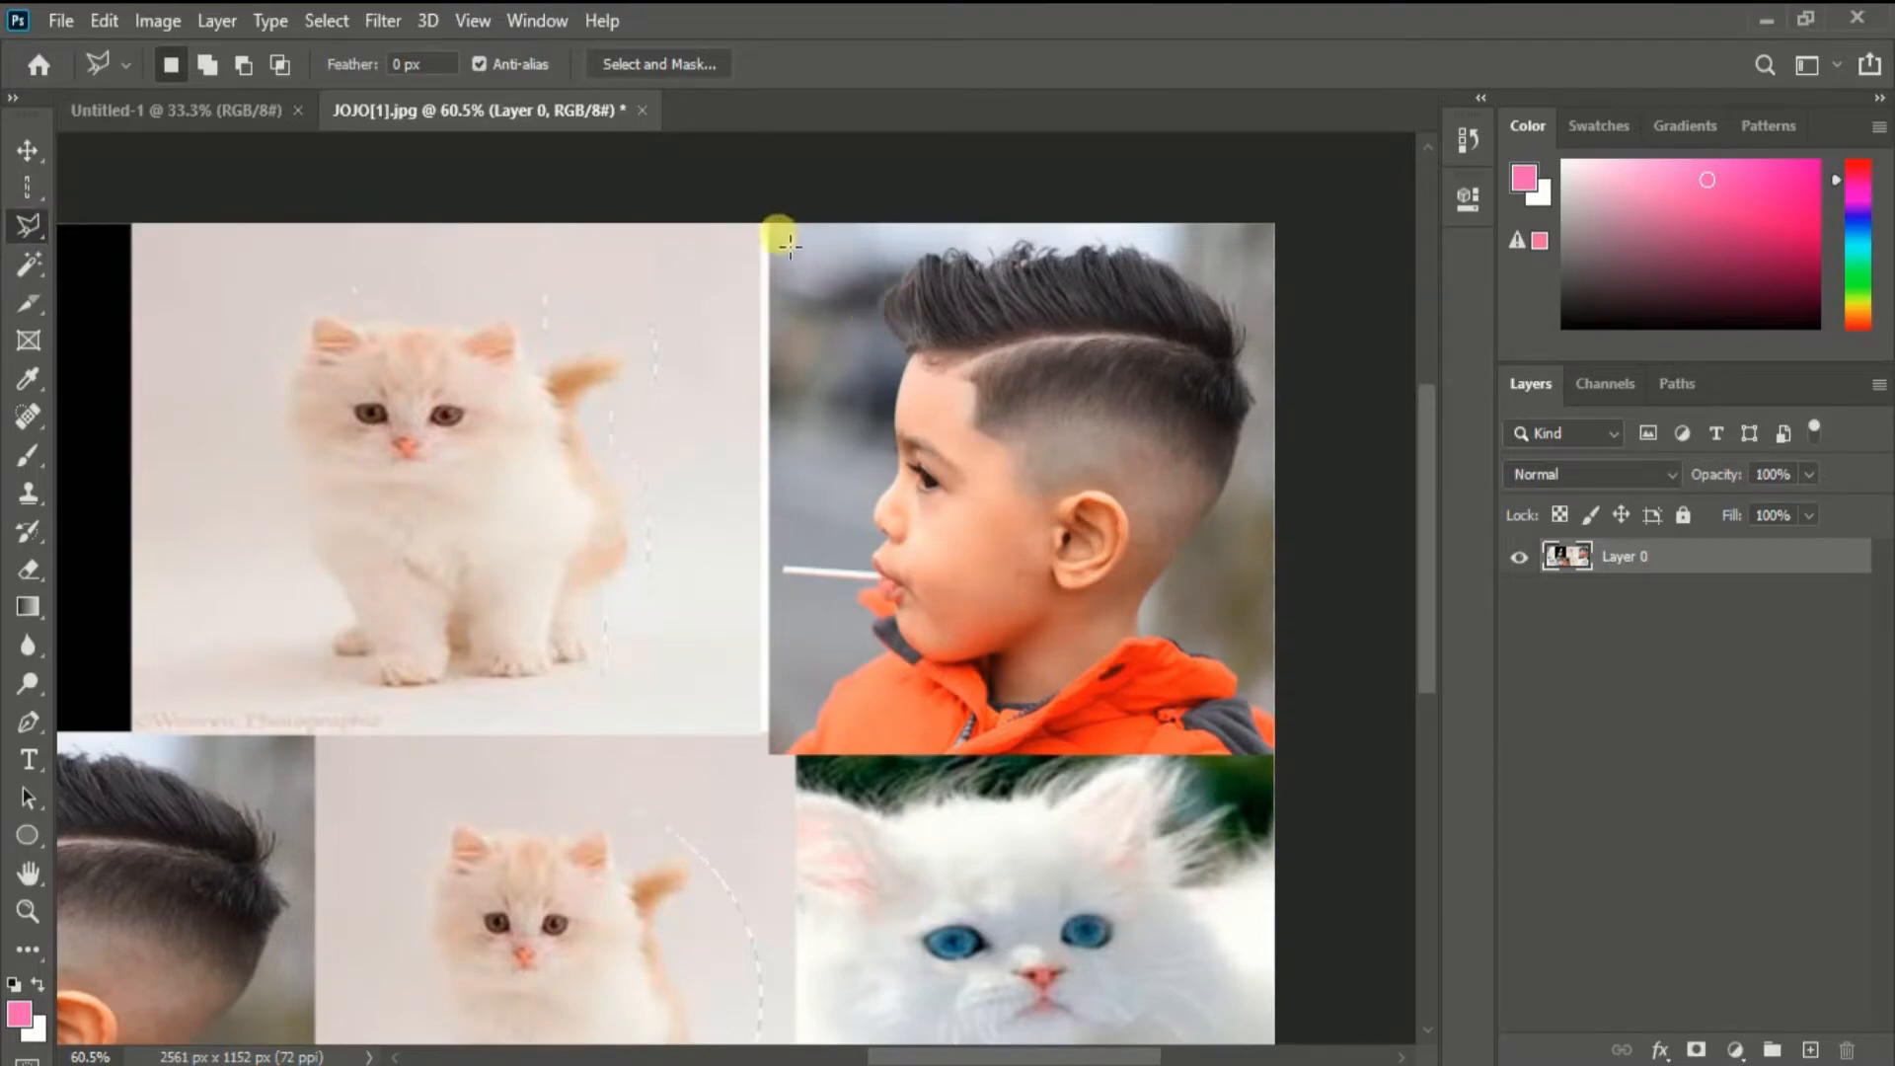
click(1271, 232)
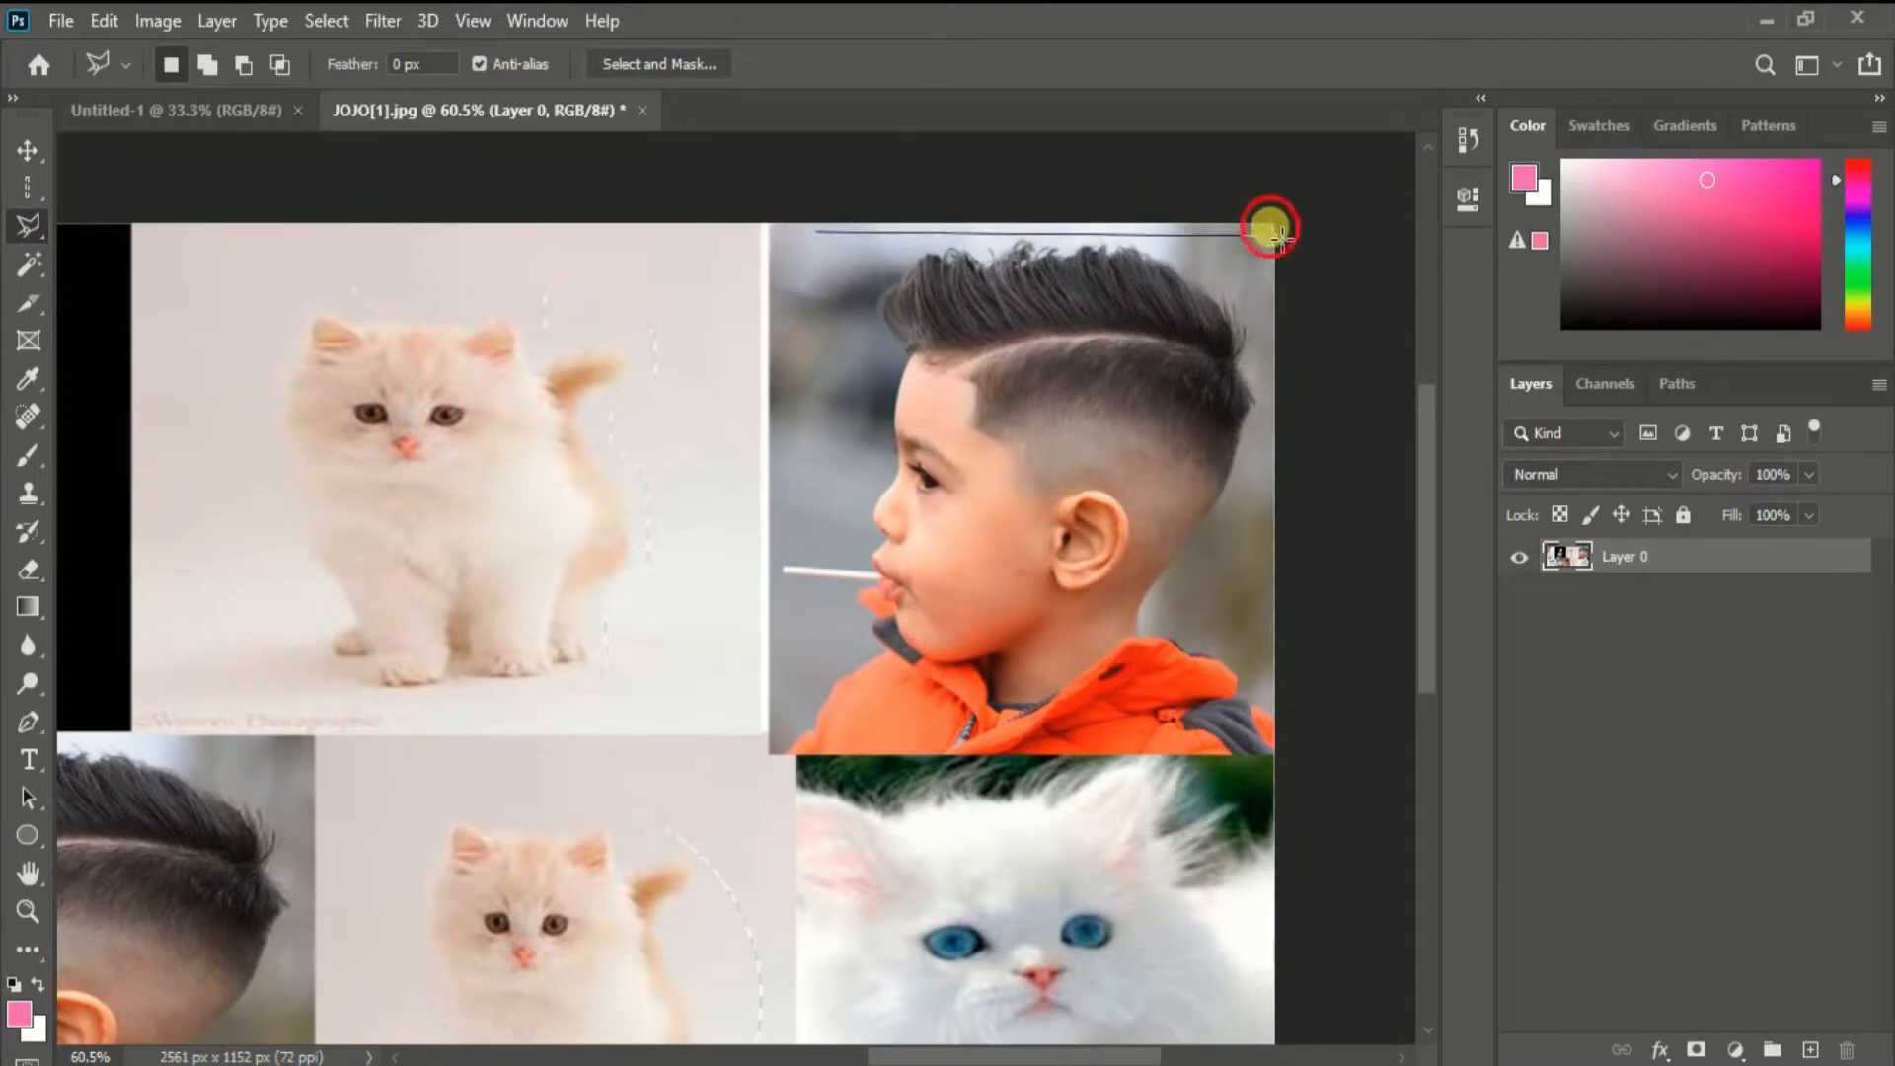
click(1269, 762)
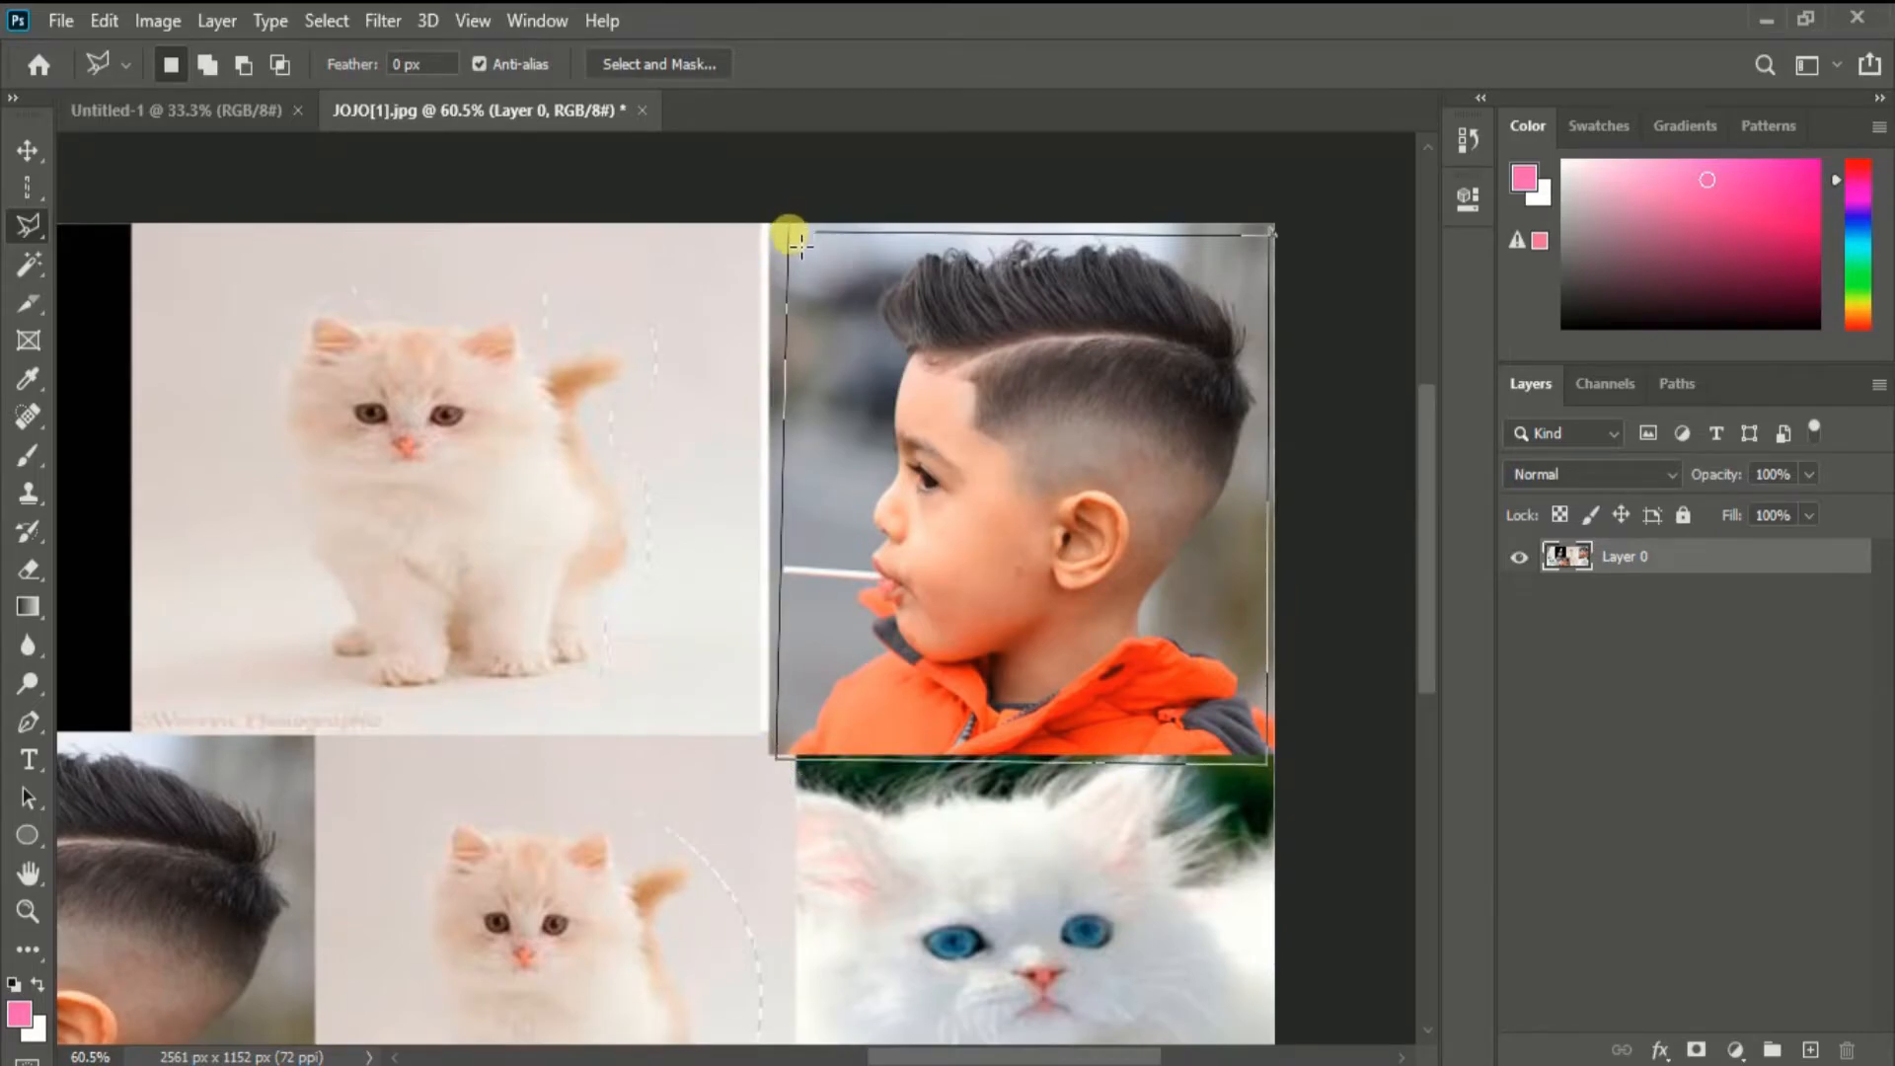
click(862, 237)
right_click(862, 237)
click(936, 368)
click(1164, 253)
- Try moving the selected boy's photo with the Move tool and deselect it
click(27, 150)
mouse_move(1046, 367)
mouse_down()
mouse_move(796, 423)
mouse_move(1042, 419)
mouse_move(1062, 358)
mouse_up()
click(318, 18)
click(341, 81)
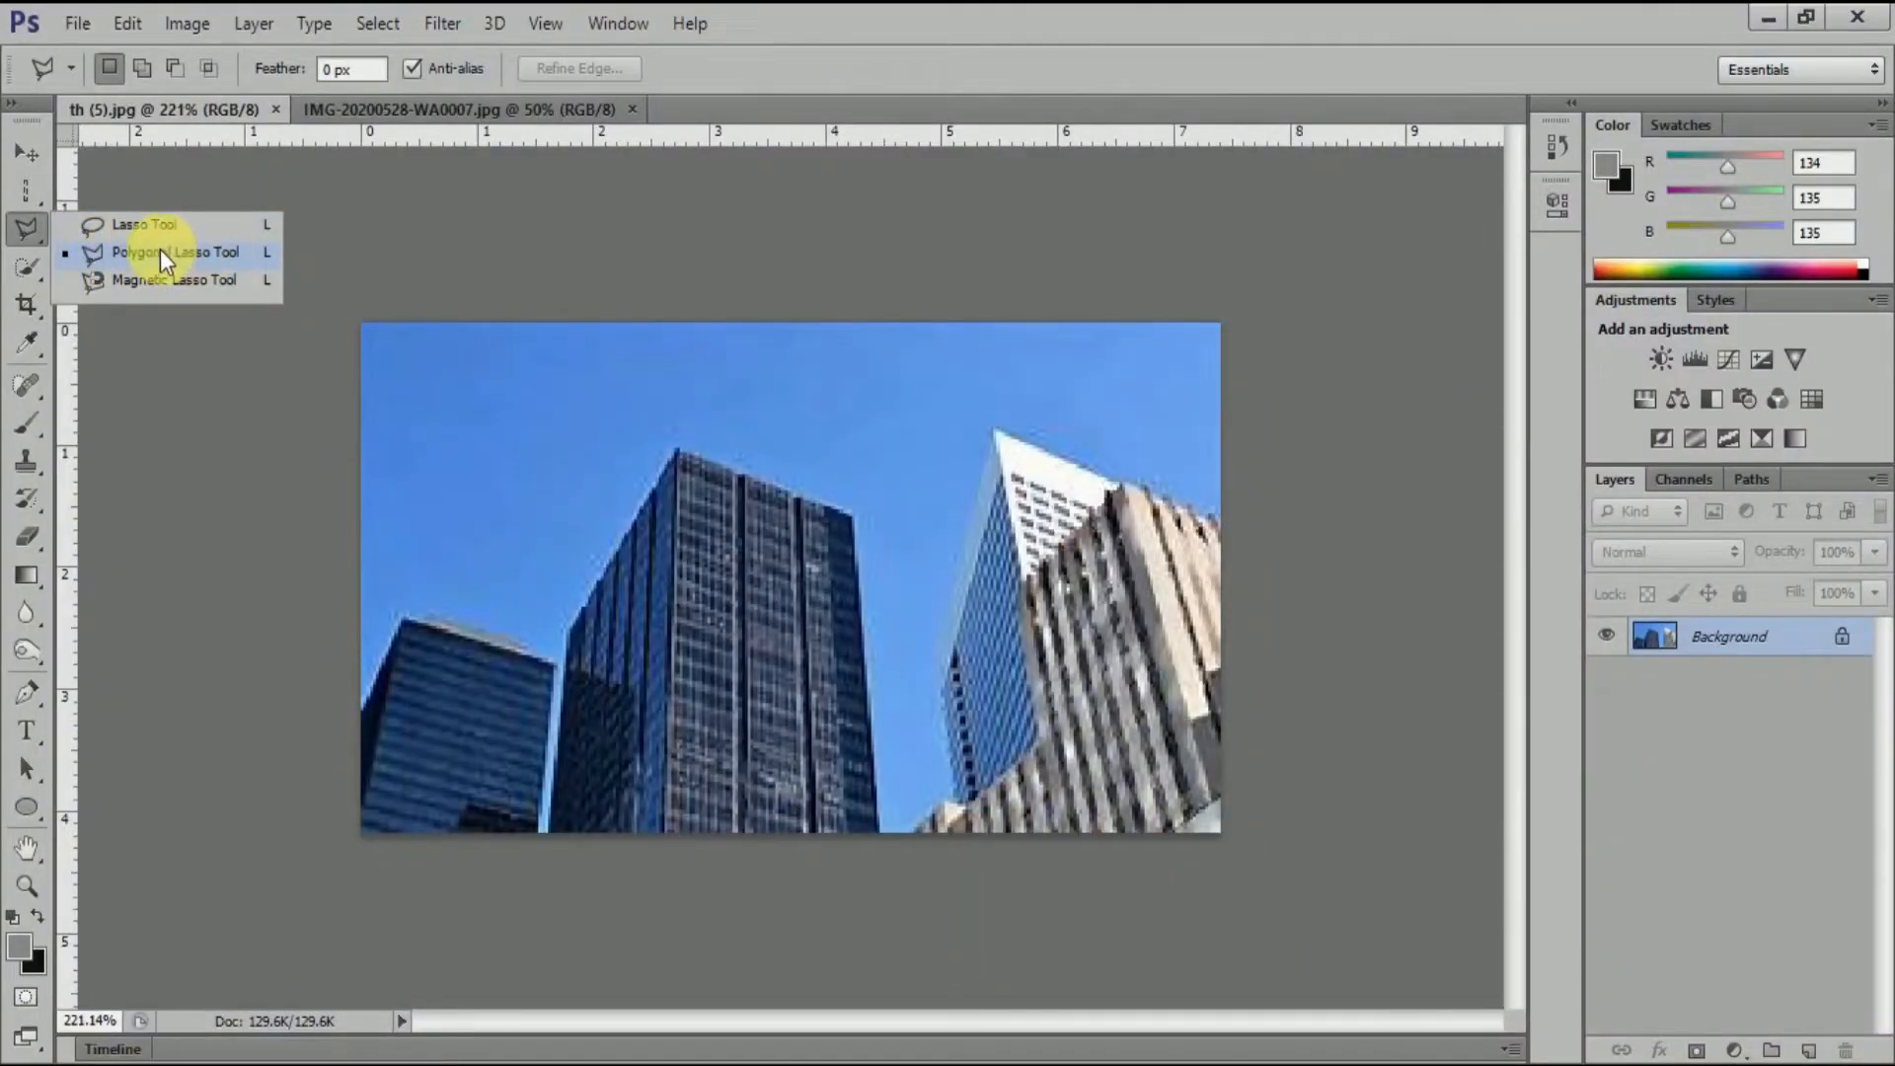
- Trace the outlines of all the buildings in th (5).jpg with the Polygonal Lasso and close the selection
click(153, 247)
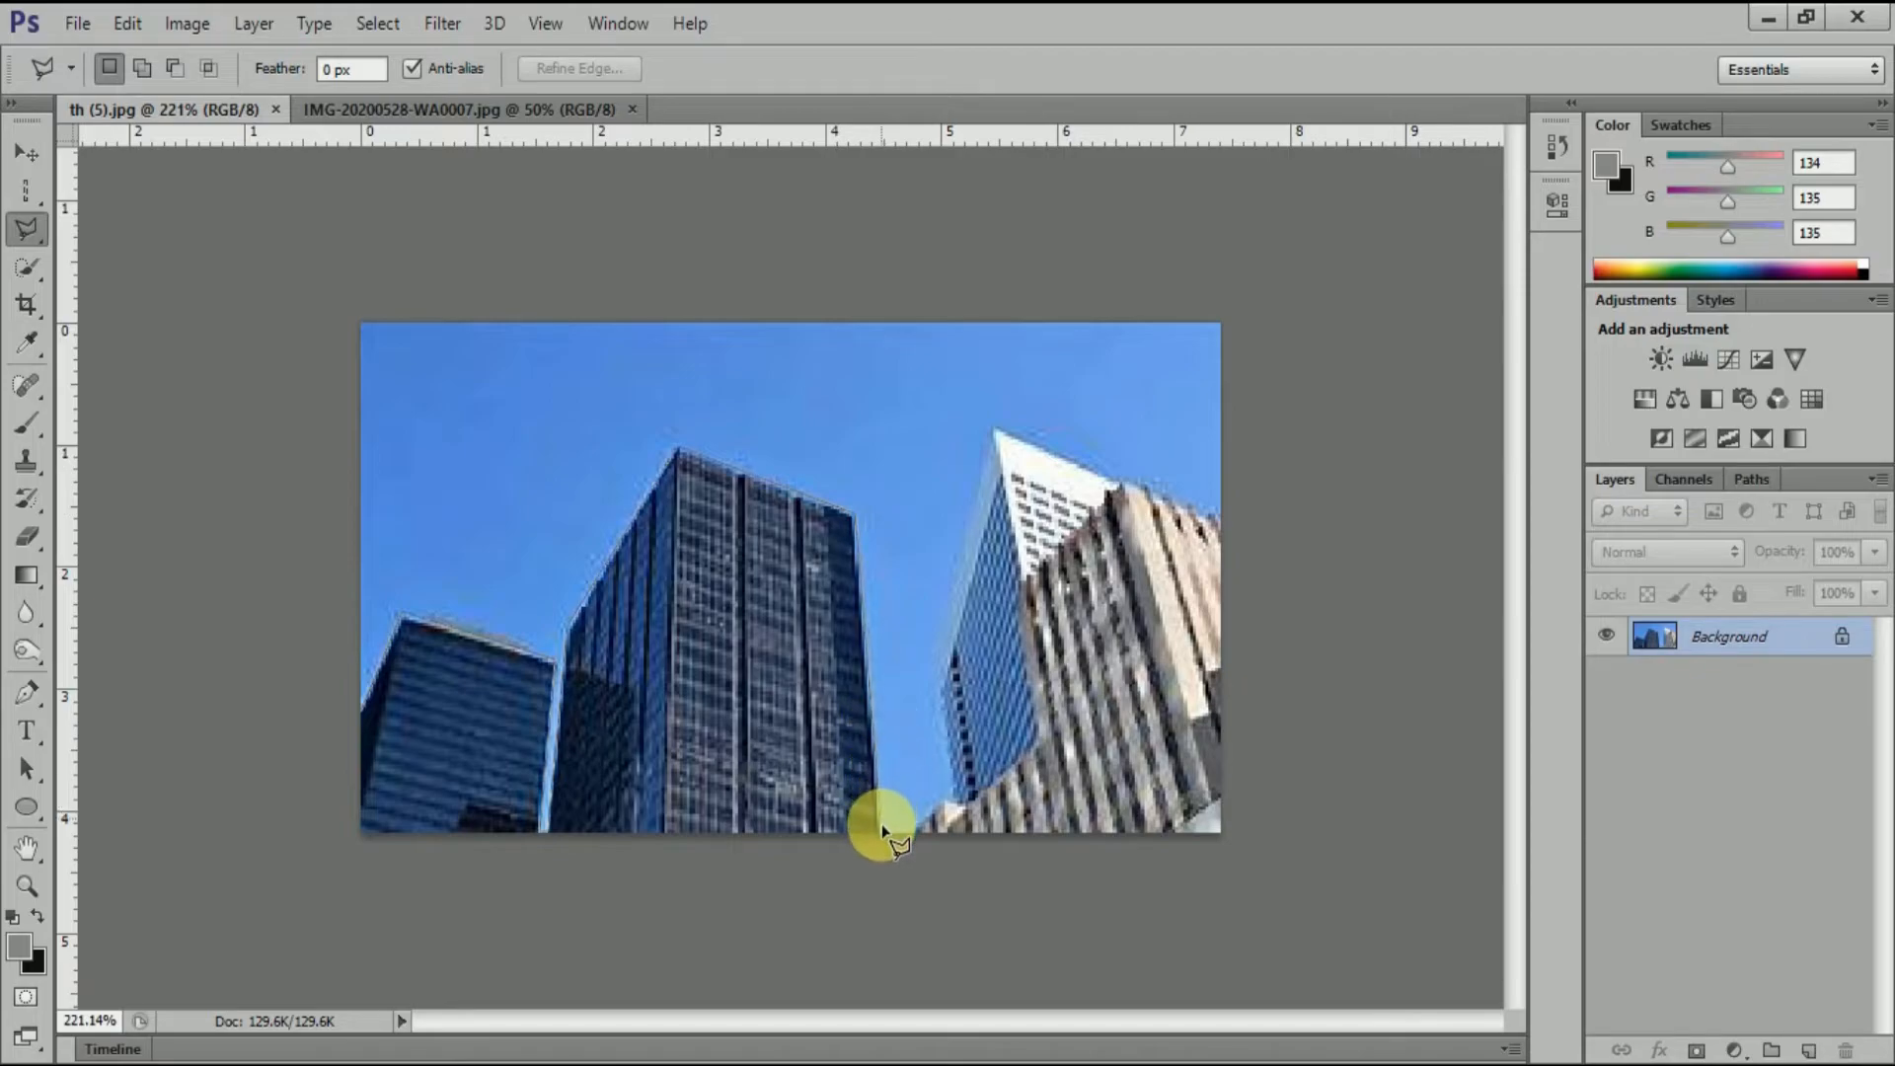
click(912, 830)
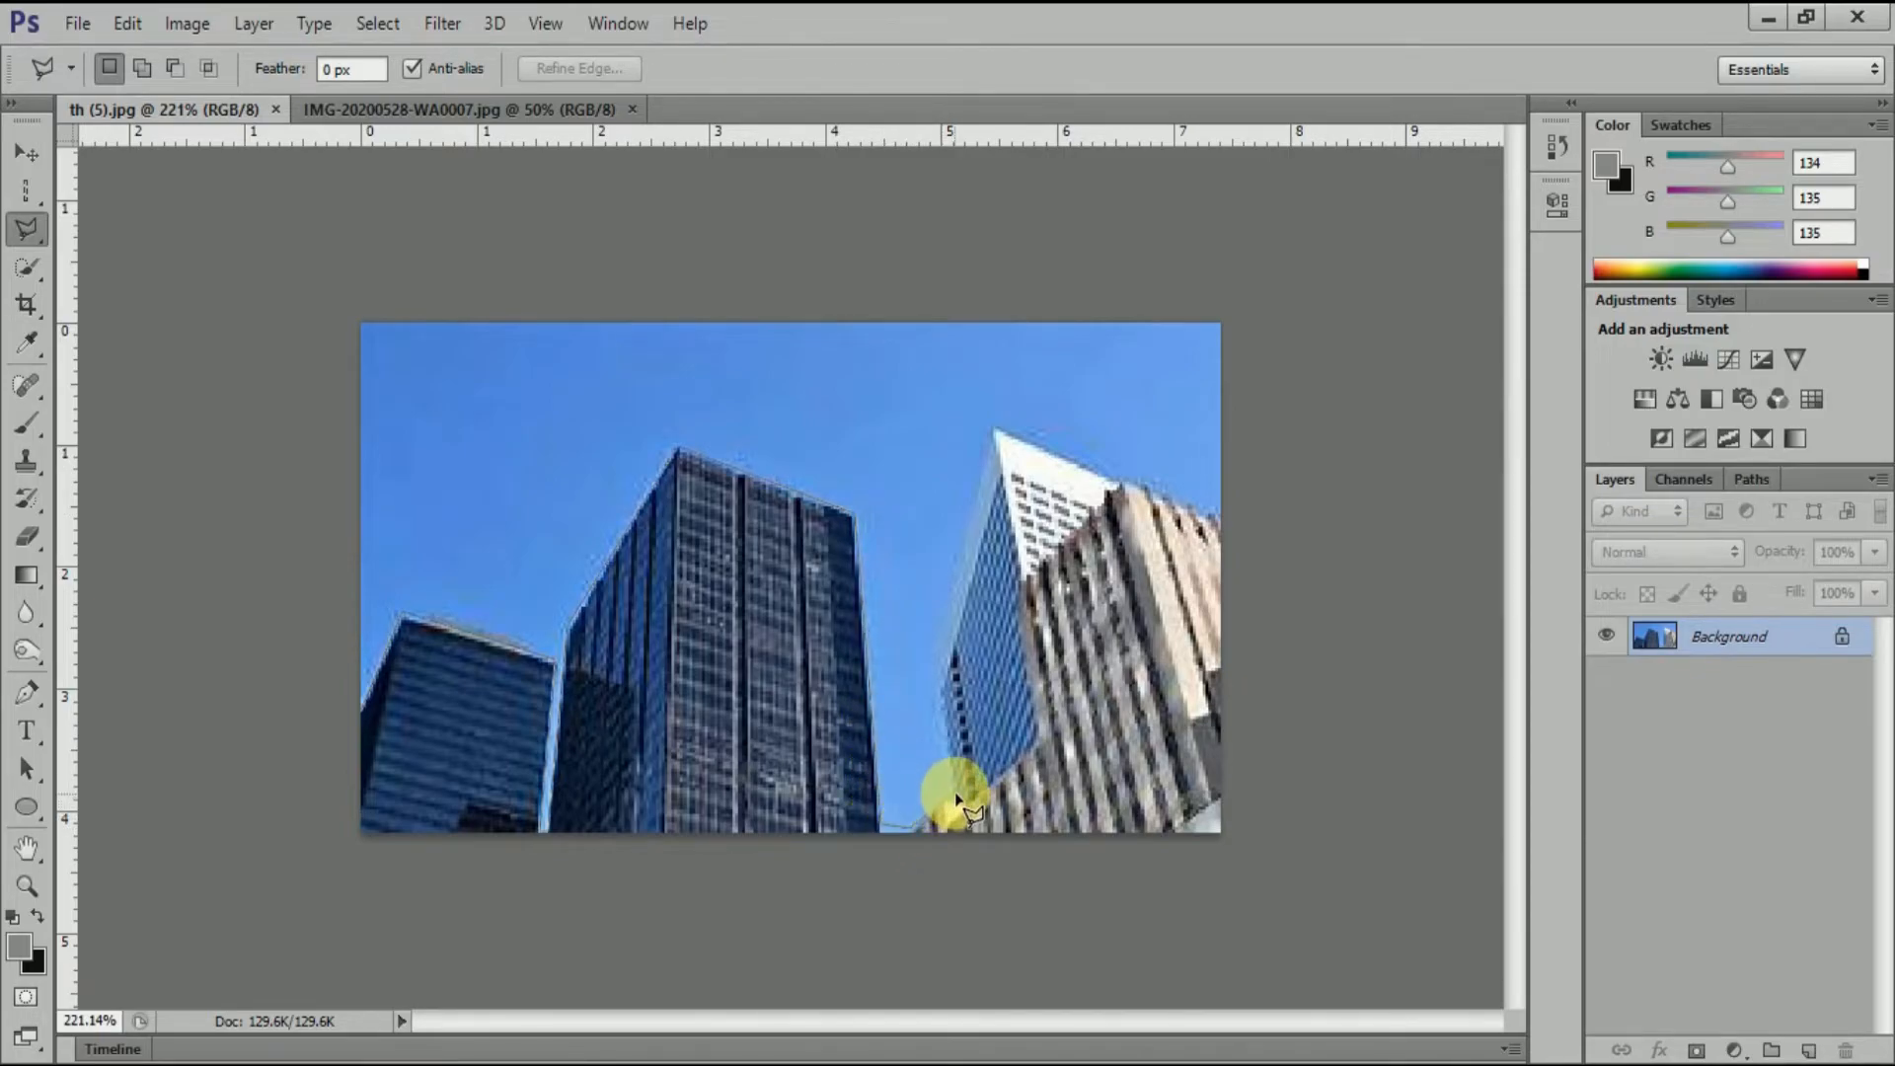
click(940, 679)
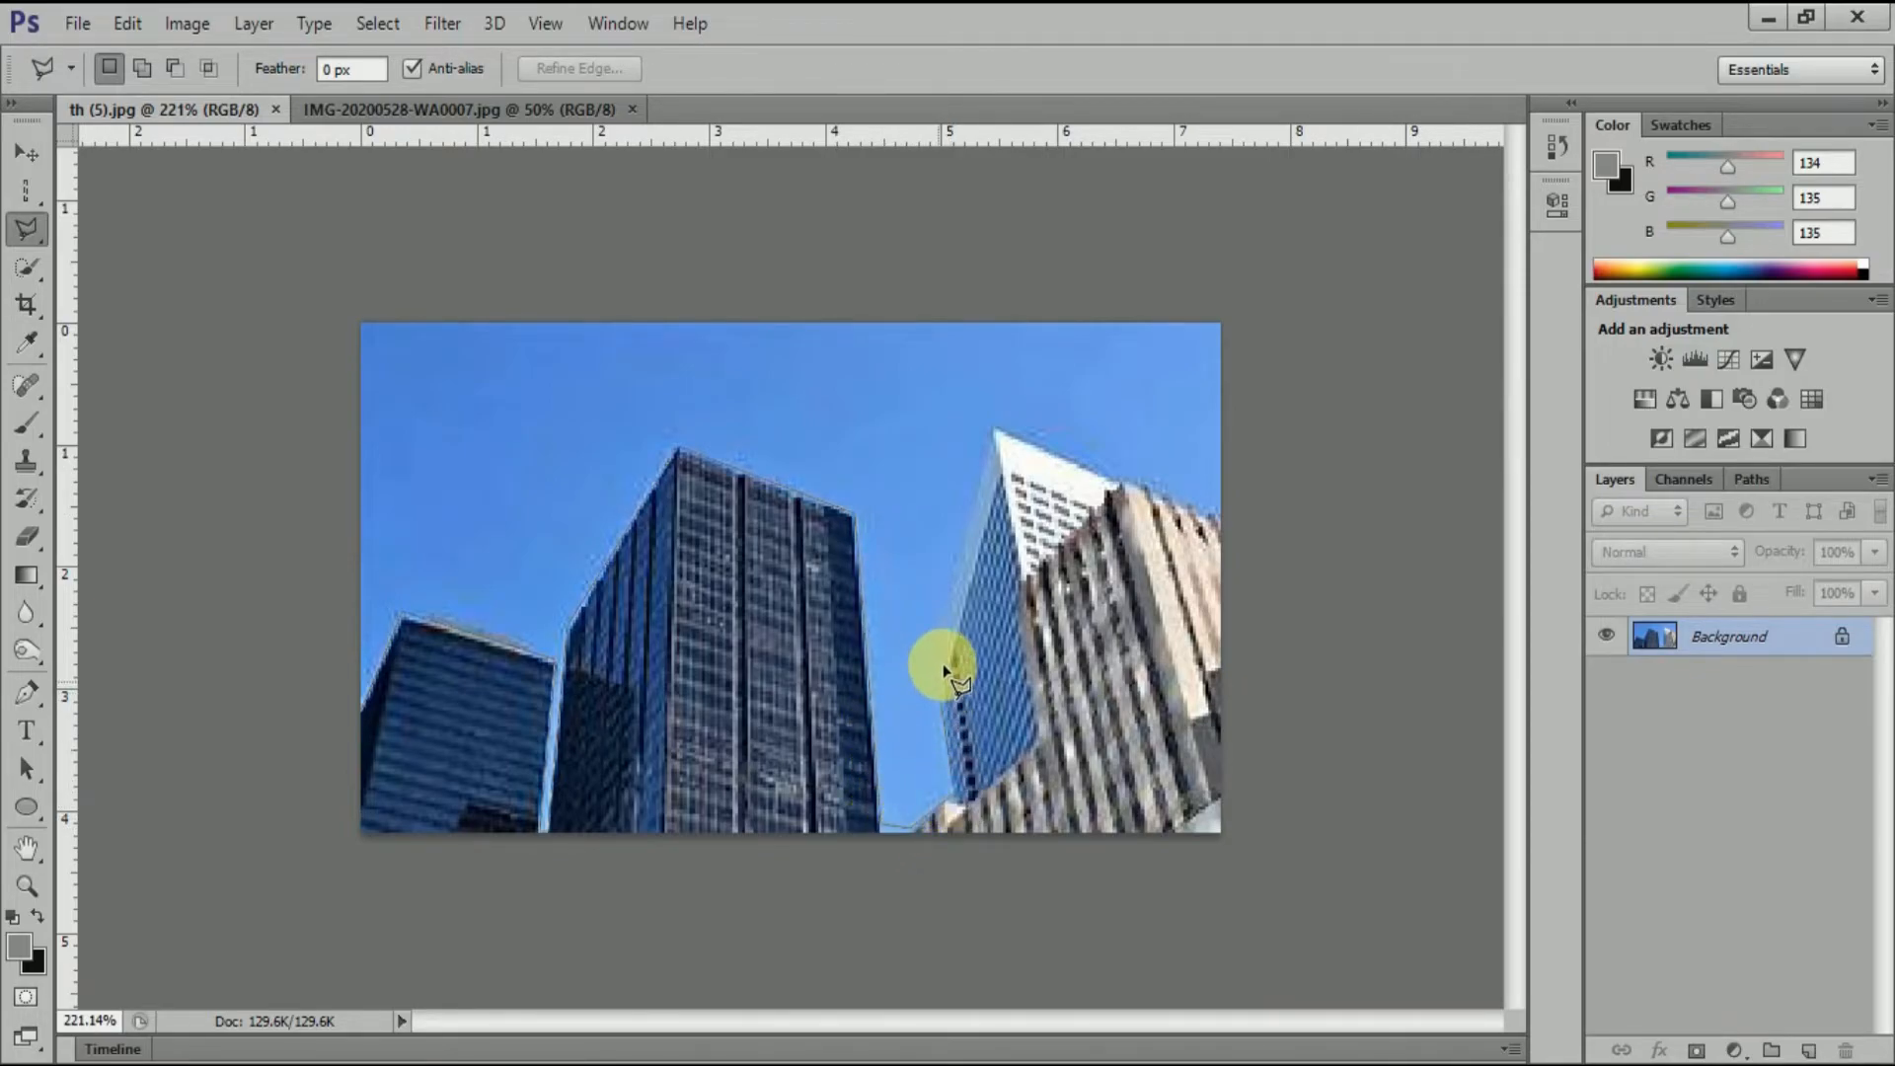
click(994, 431)
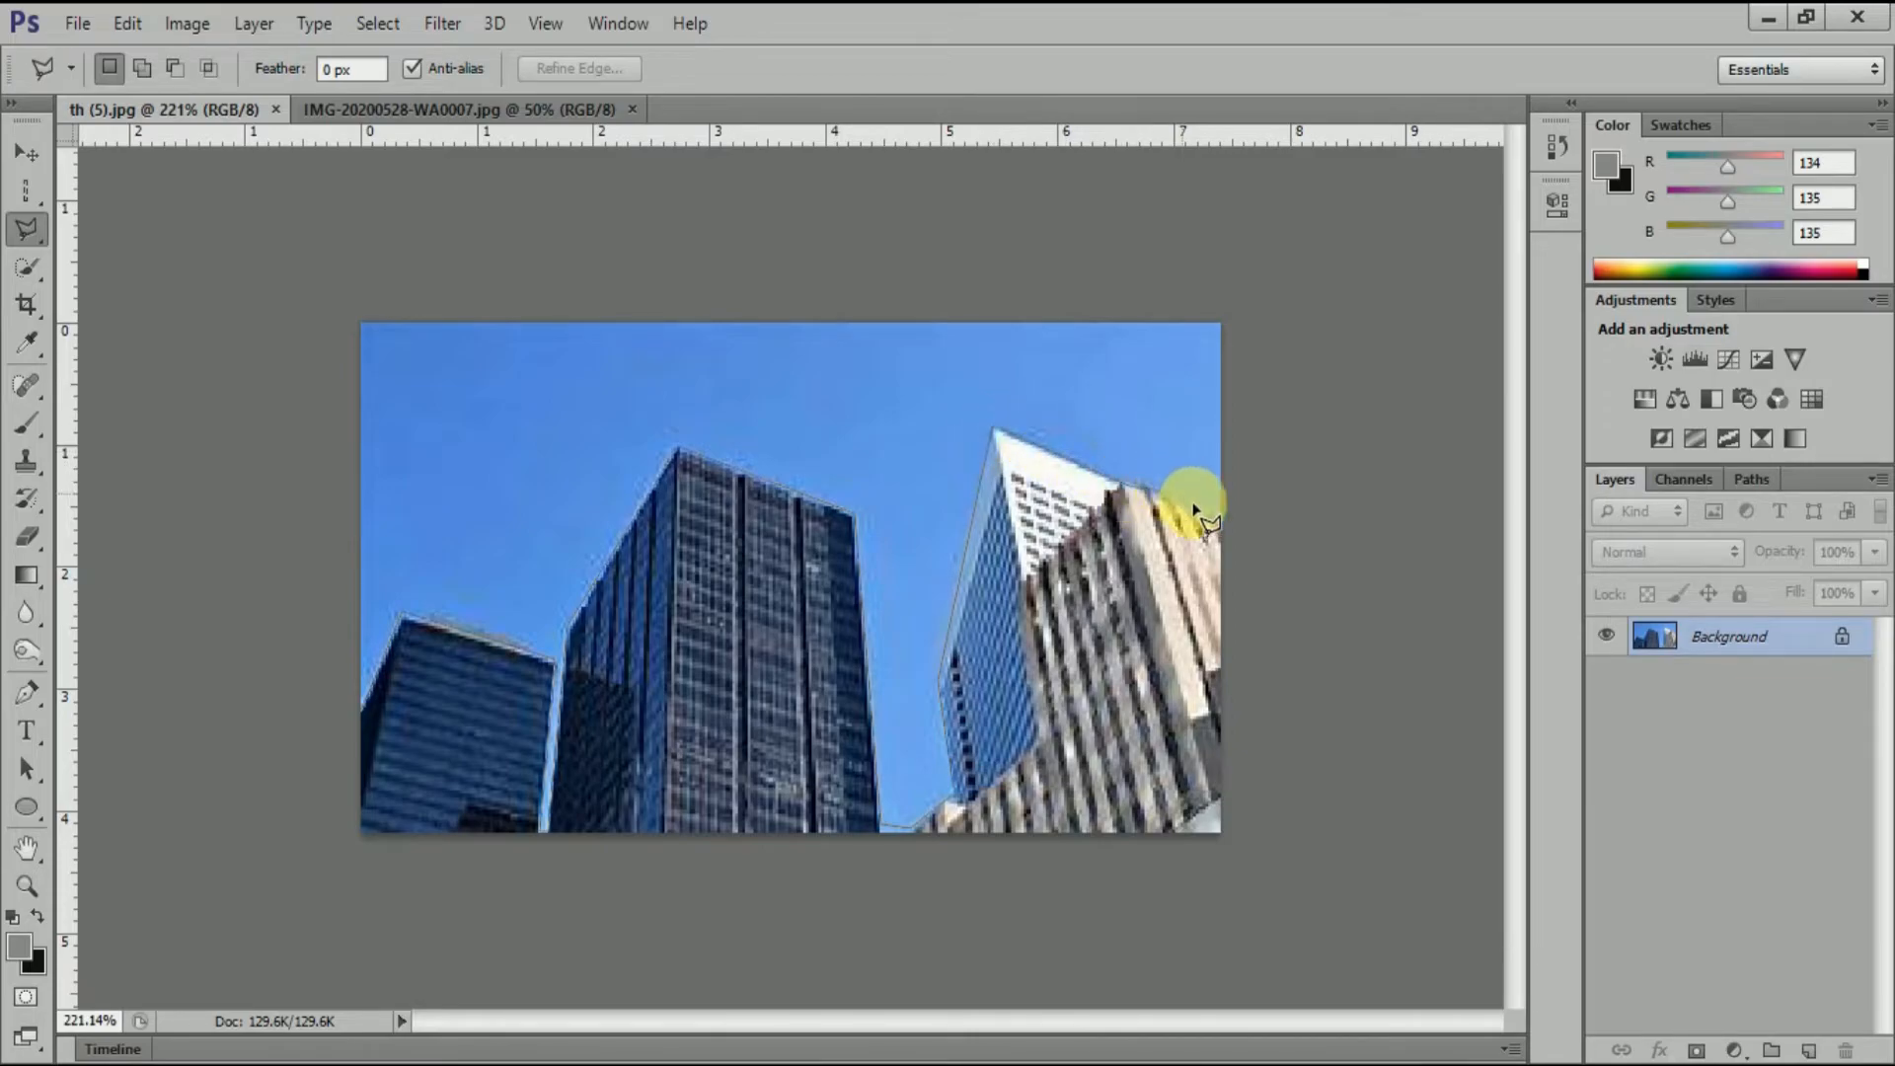
click(1220, 521)
click(1220, 831)
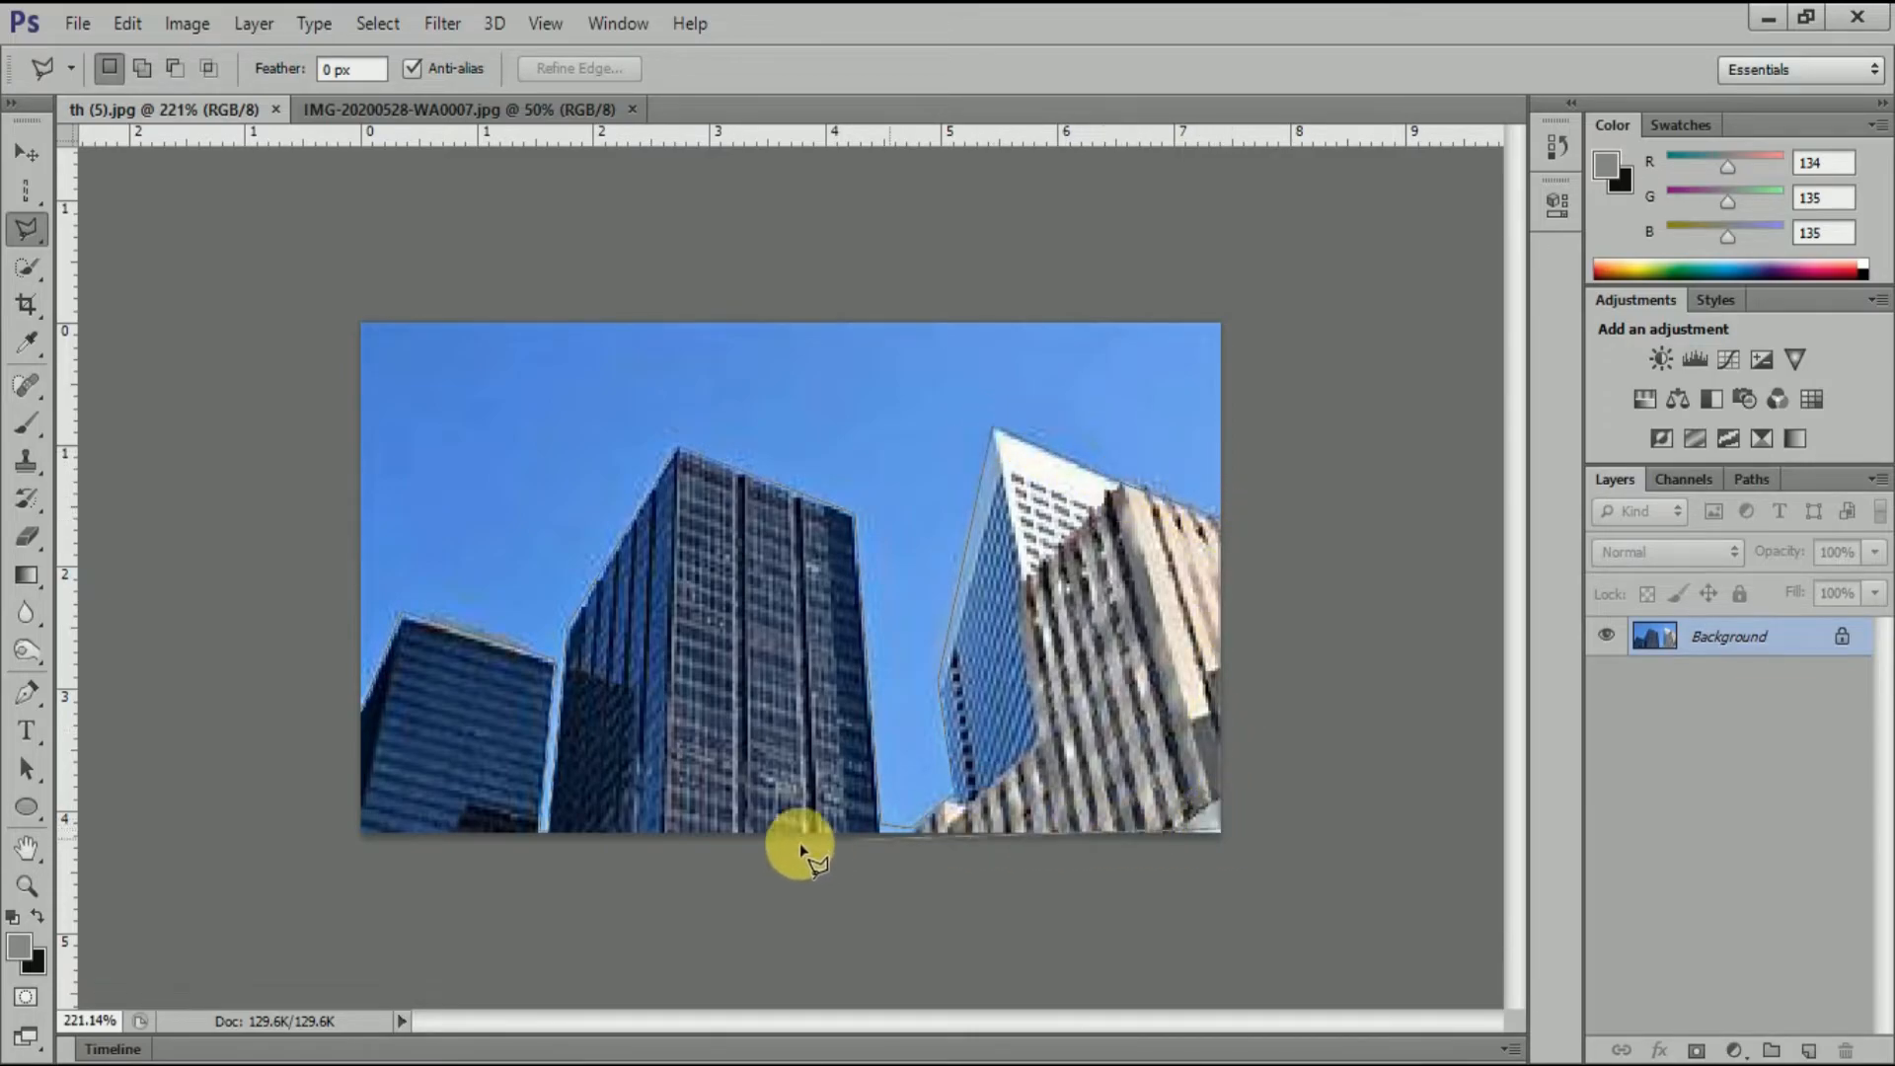
click(363, 827)
click(363, 711)
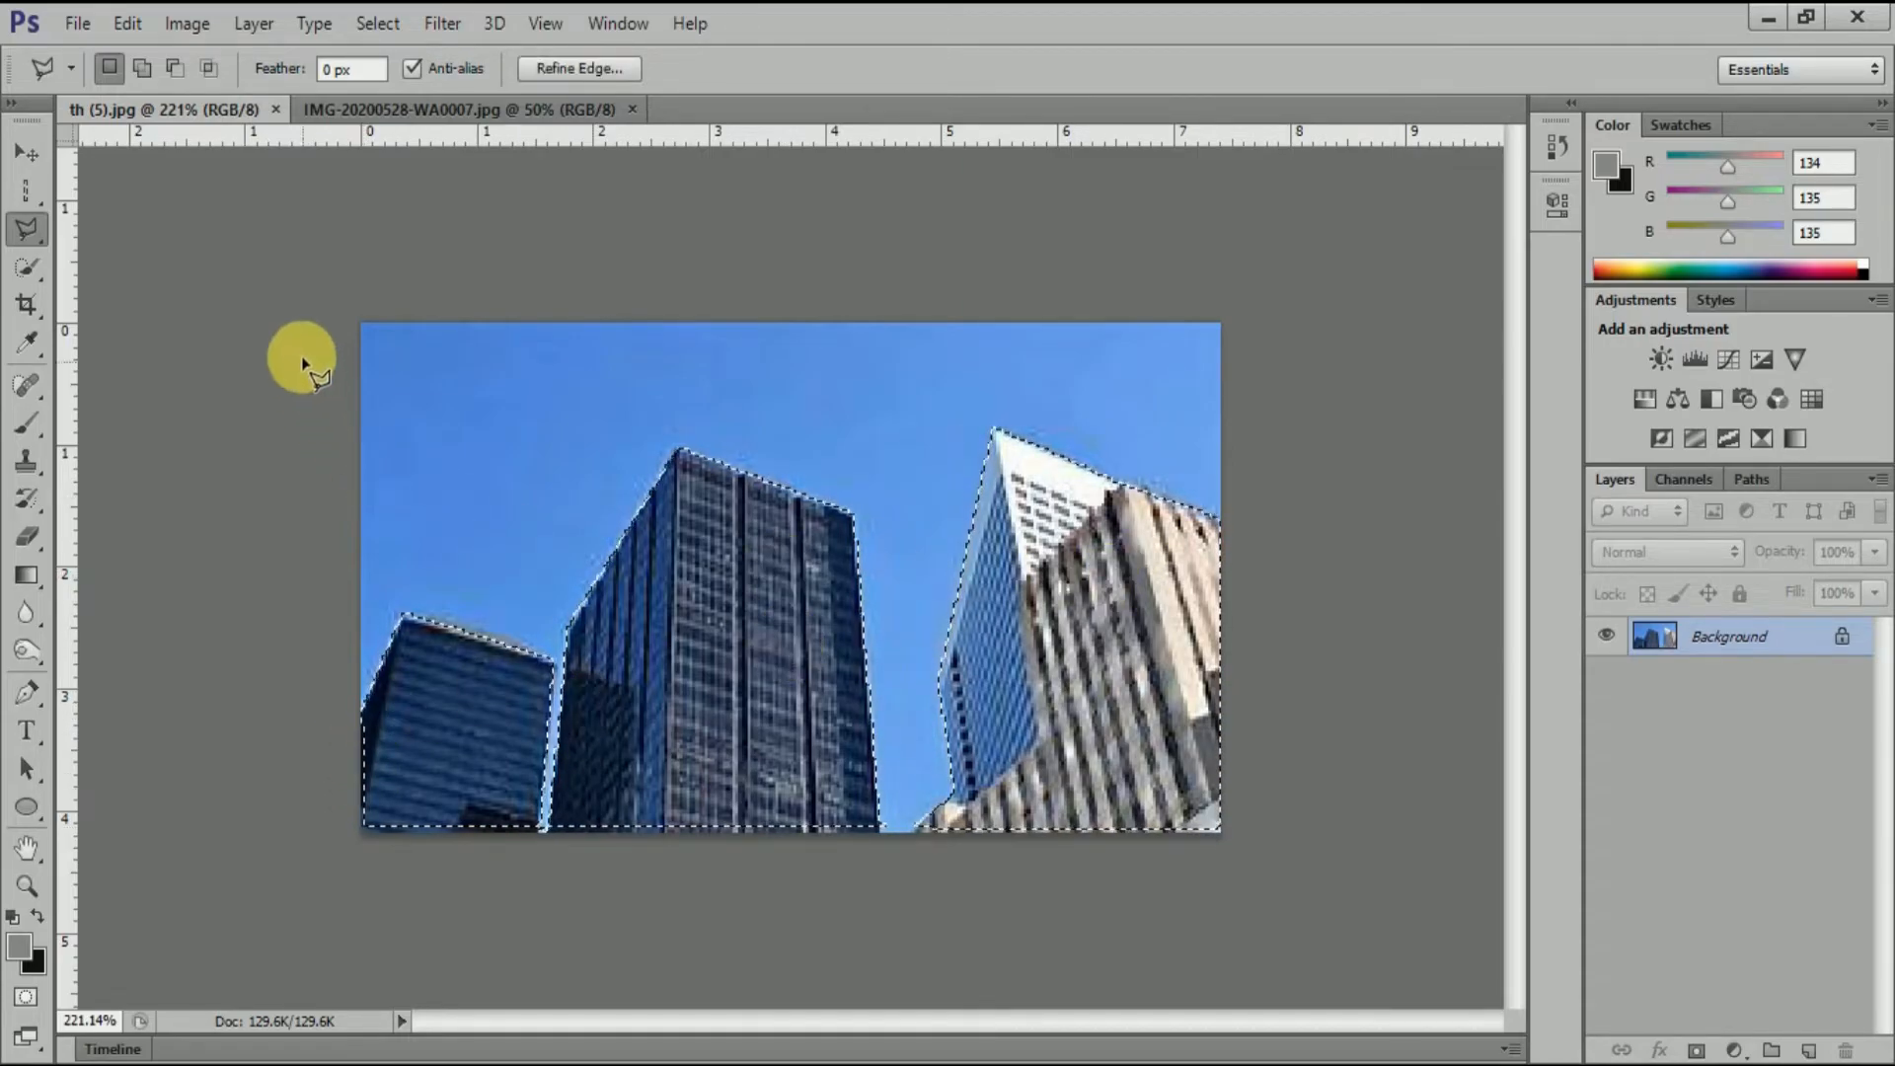
- Convert the locked background of th (5).jpg into a regular layer
double_click(1839, 639)
click(1194, 357)
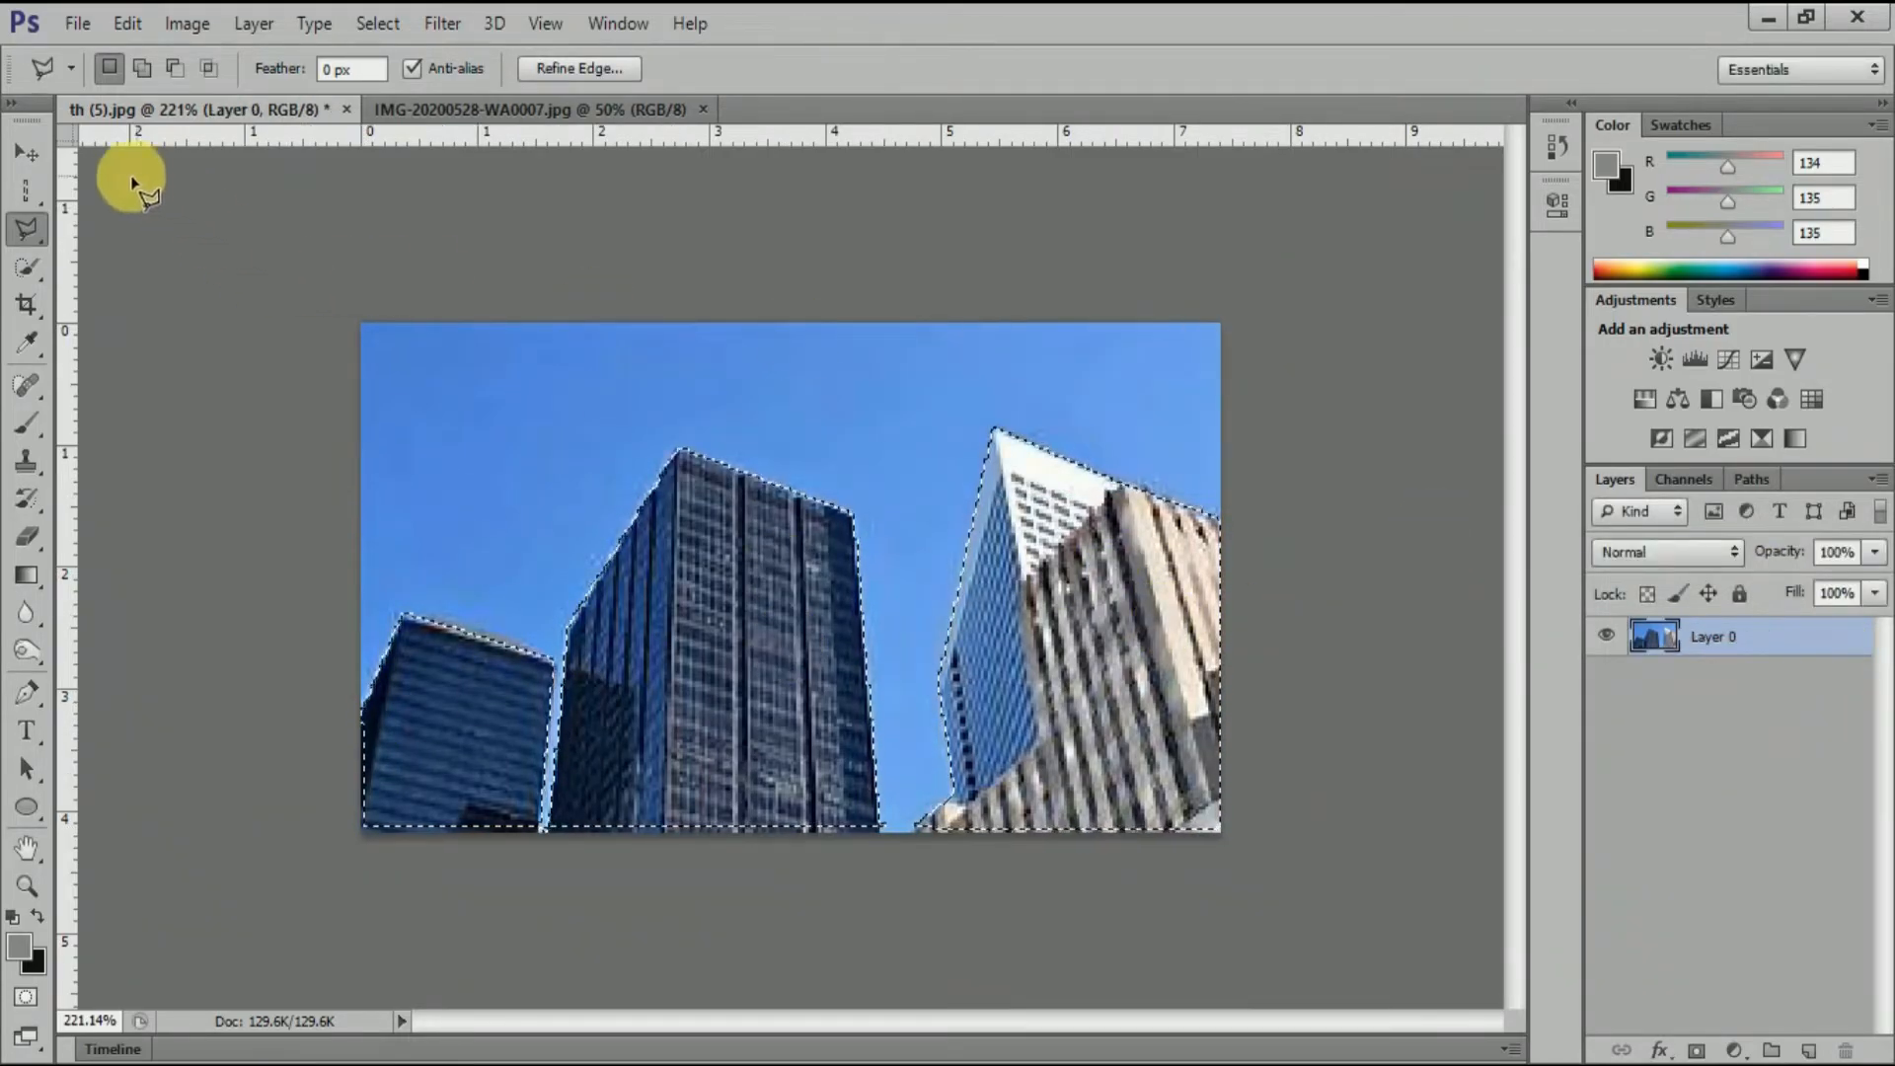
- Move the selected buildings up over the sky, undo the move and clear the selection
click(26, 153)
drag(943, 654, 687, 455)
key(ctrl+z)
key(ctrl+d)
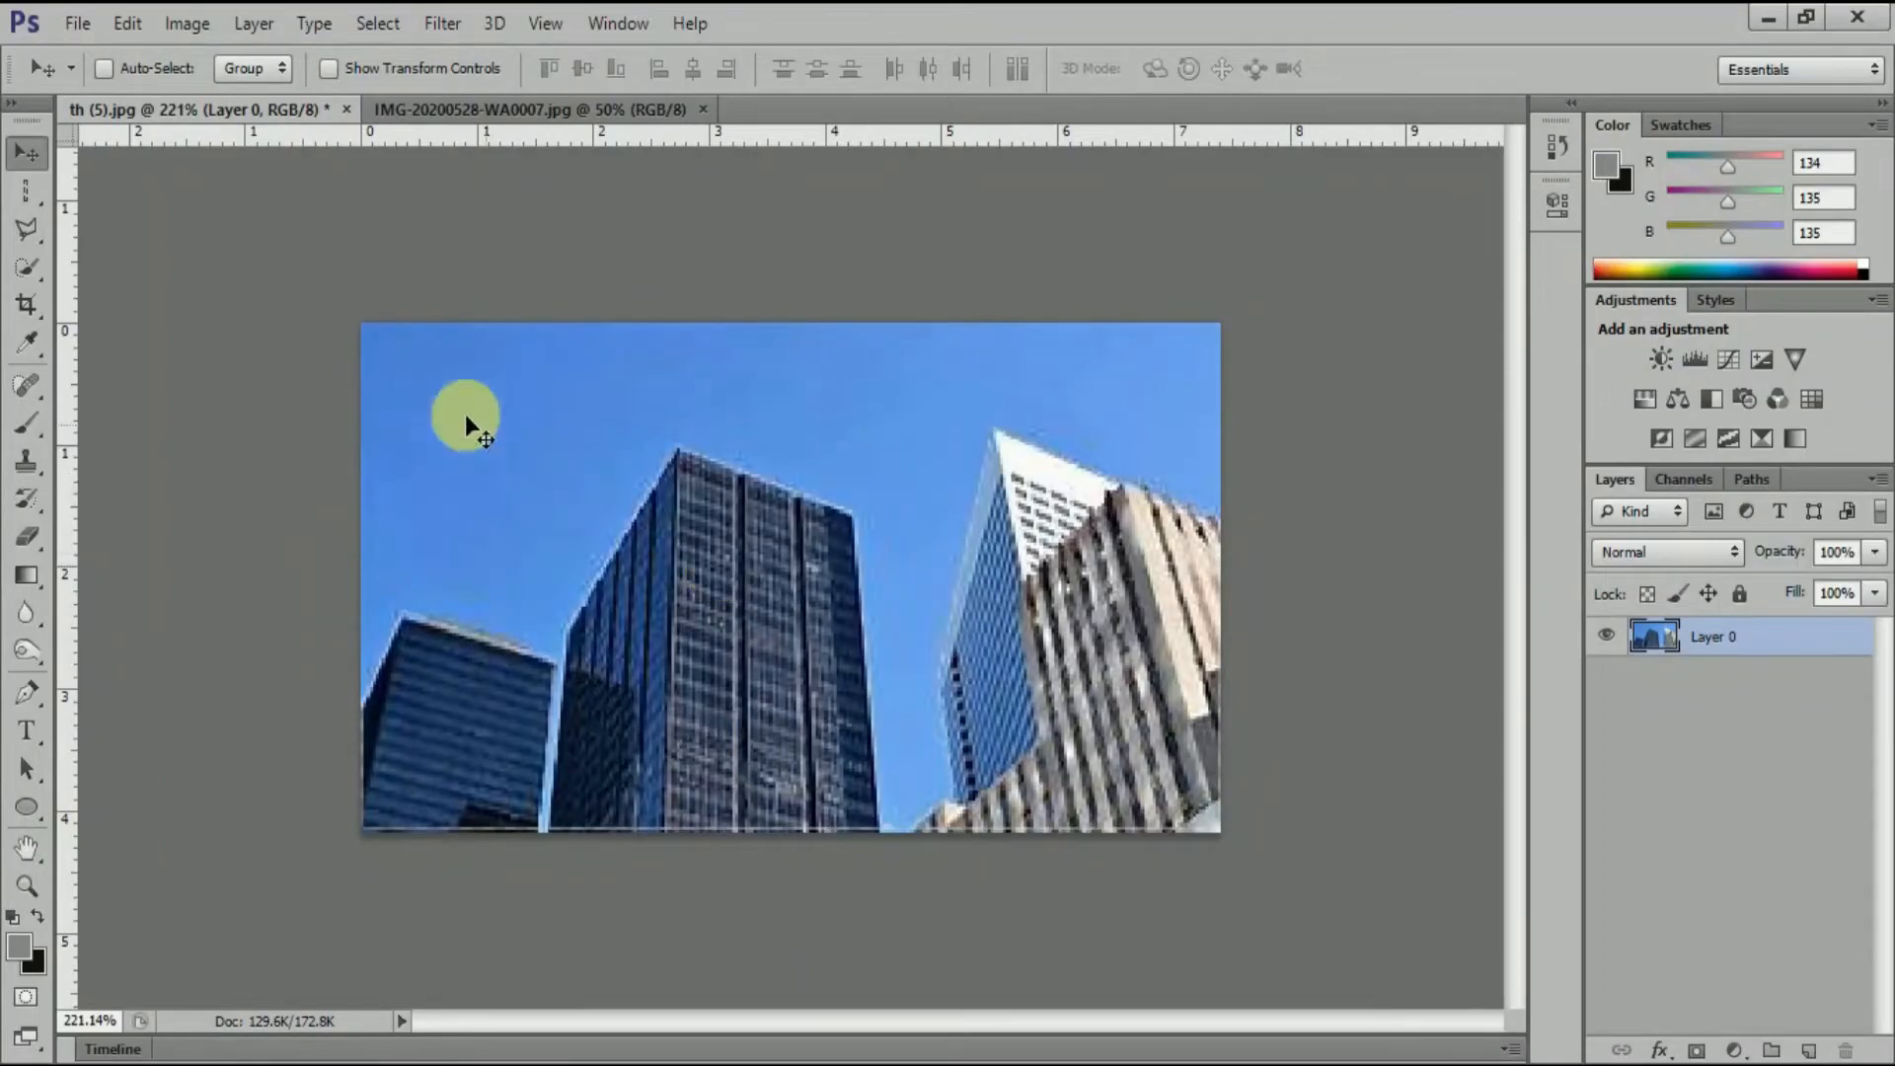
- Trace the boy's outline in IMG-20200528-WA0007.jpg with the Magnetic Lasso and close the selection along the photo's lower edge
click(25, 229)
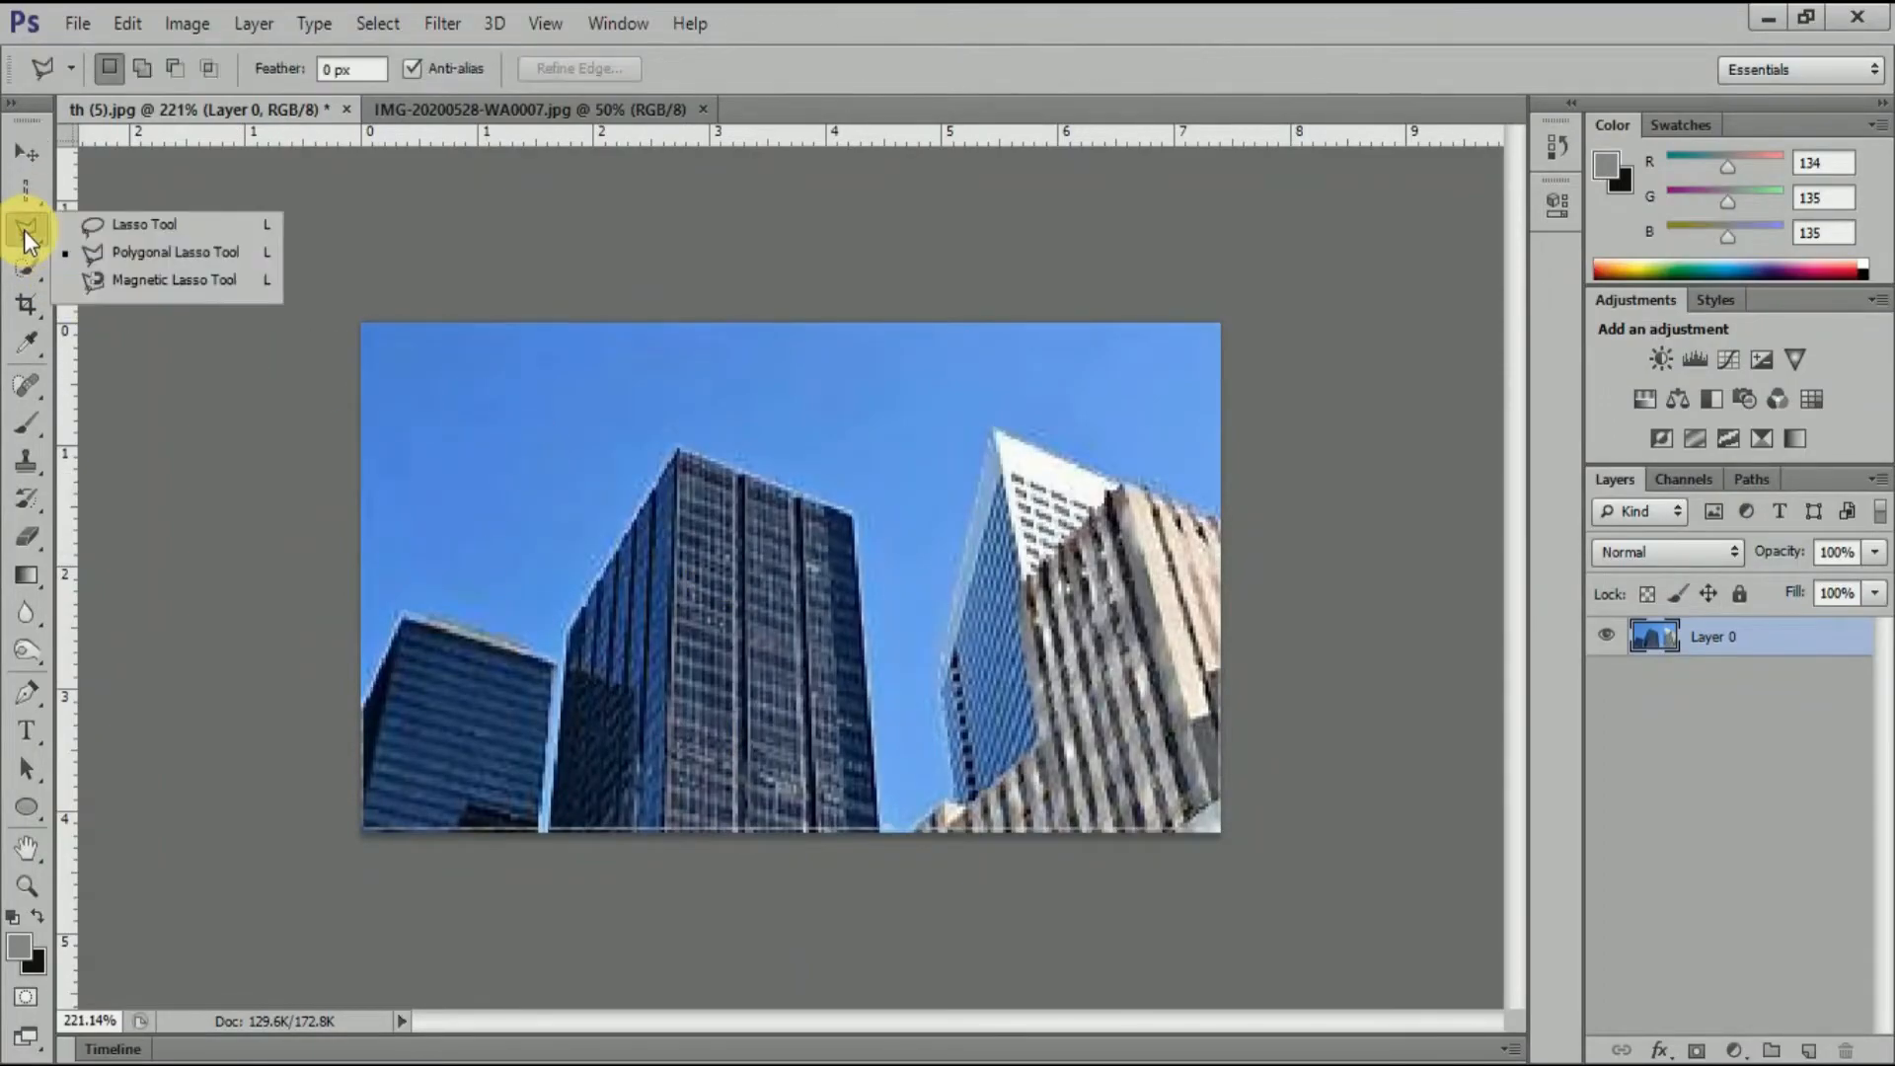
click(166, 281)
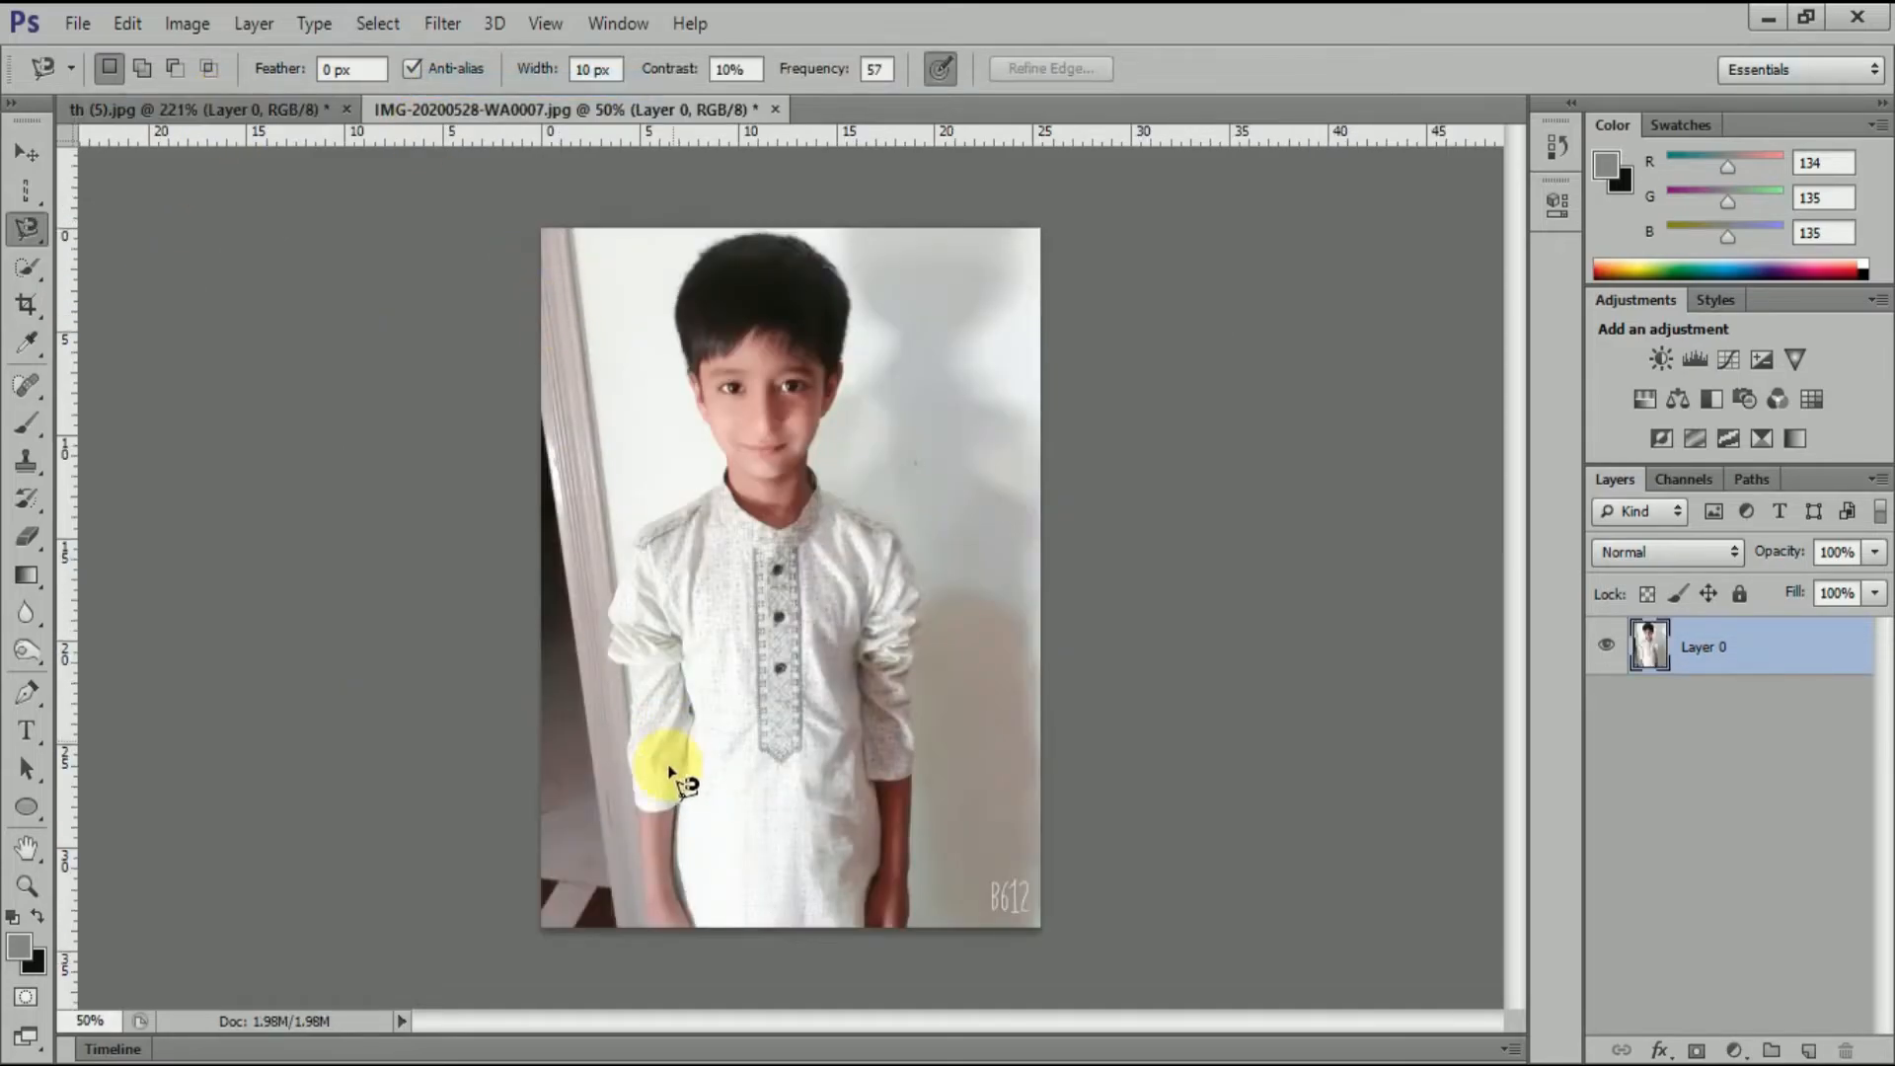
click(646, 926)
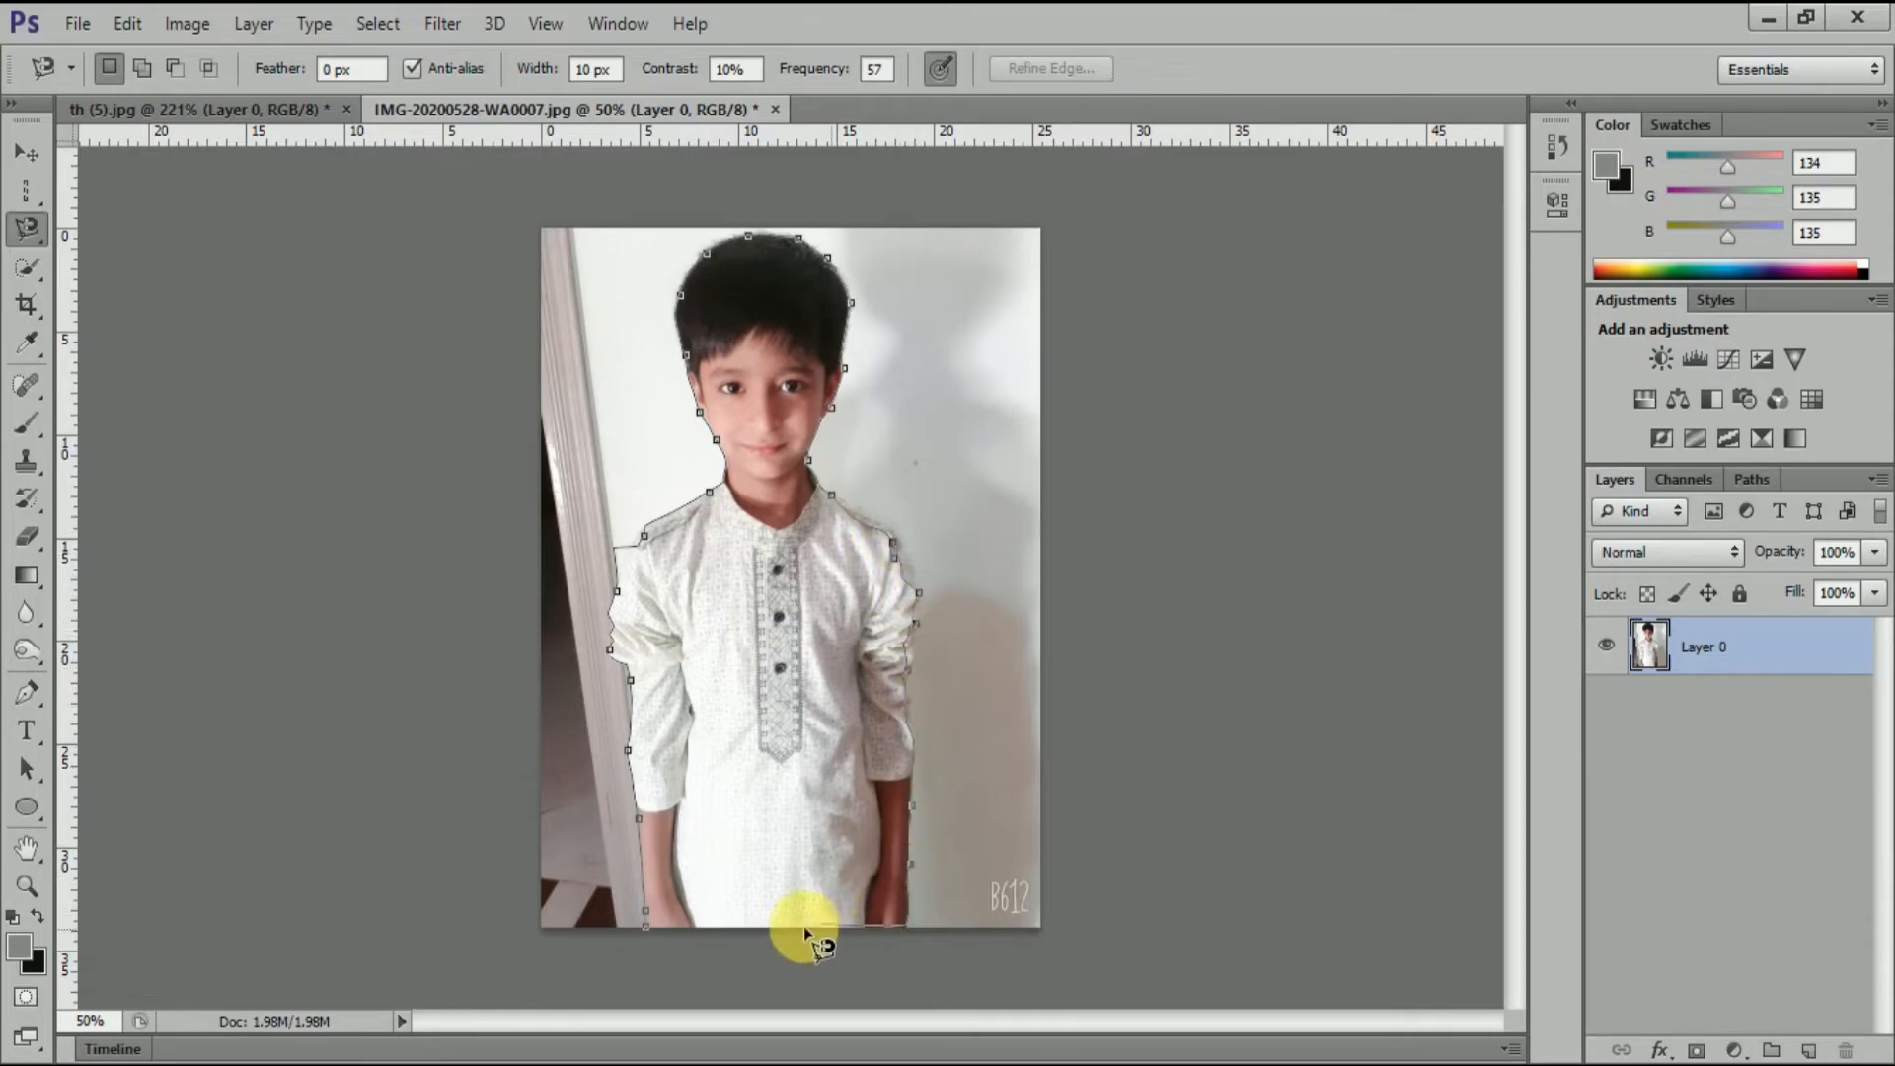
click(643, 926)
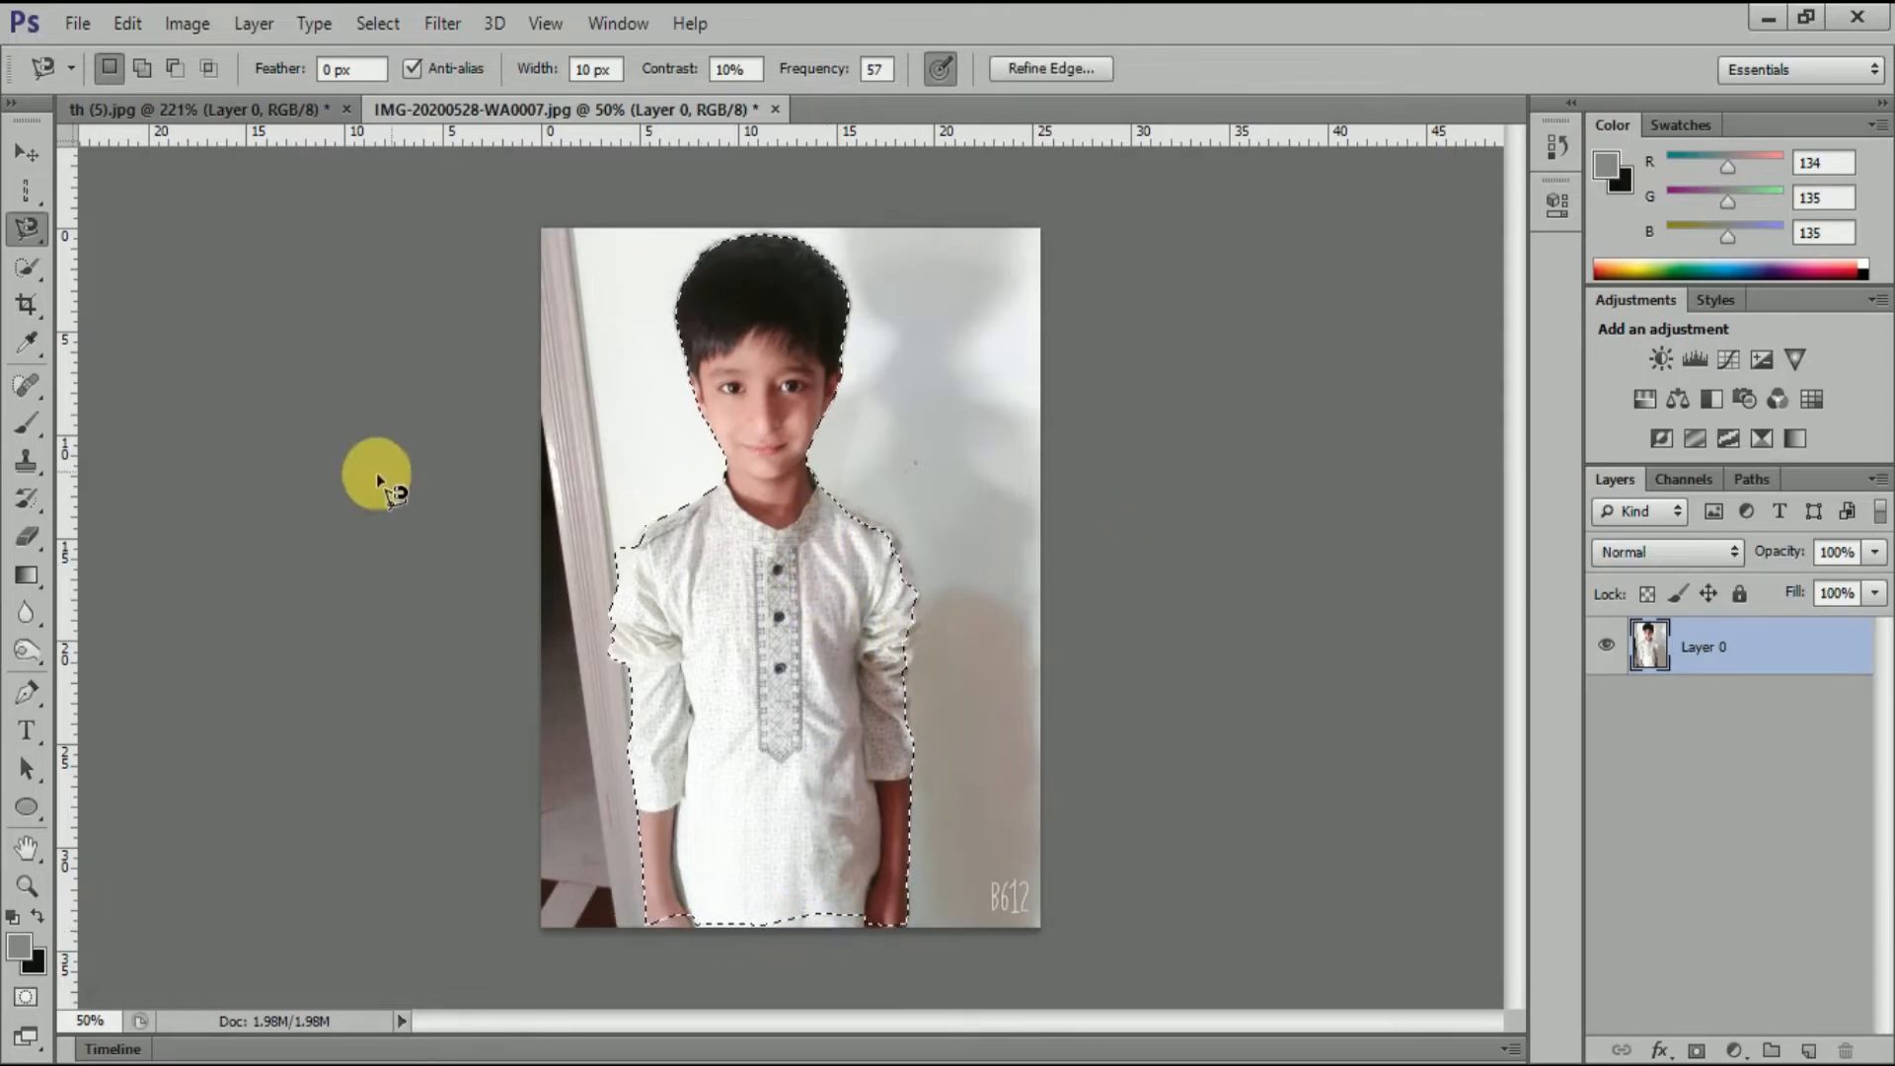
- Move the selected boy slightly with the Move tool and clear the selection
key(v)
mouse_move(717, 603)
mouse_down()
mouse_move(727, 655)
mouse_move(720, 604)
mouse_up()
click(376, 21)
click(383, 79)
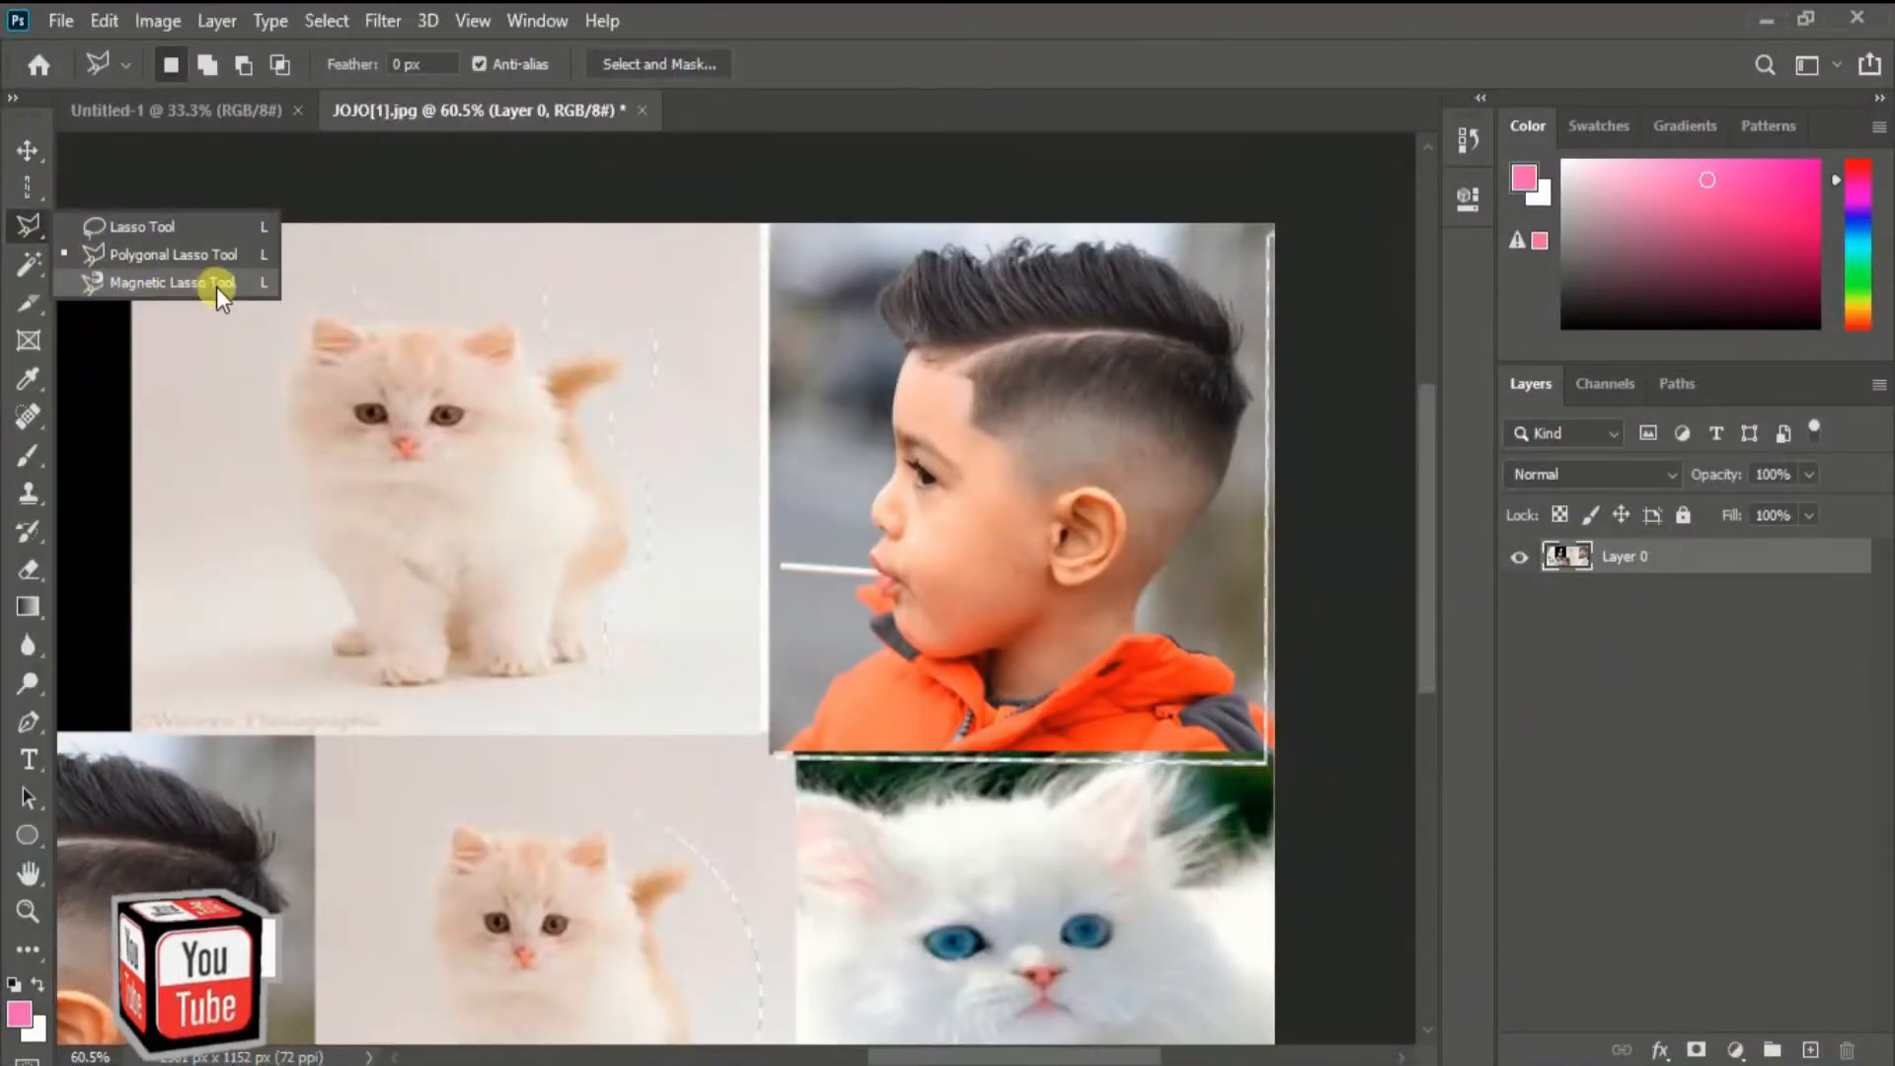
- Trace the boy in the orange jacket in JOJO[1].jpg with the Magnetic Lasso, close the selection and shift it slightly
click(223, 286)
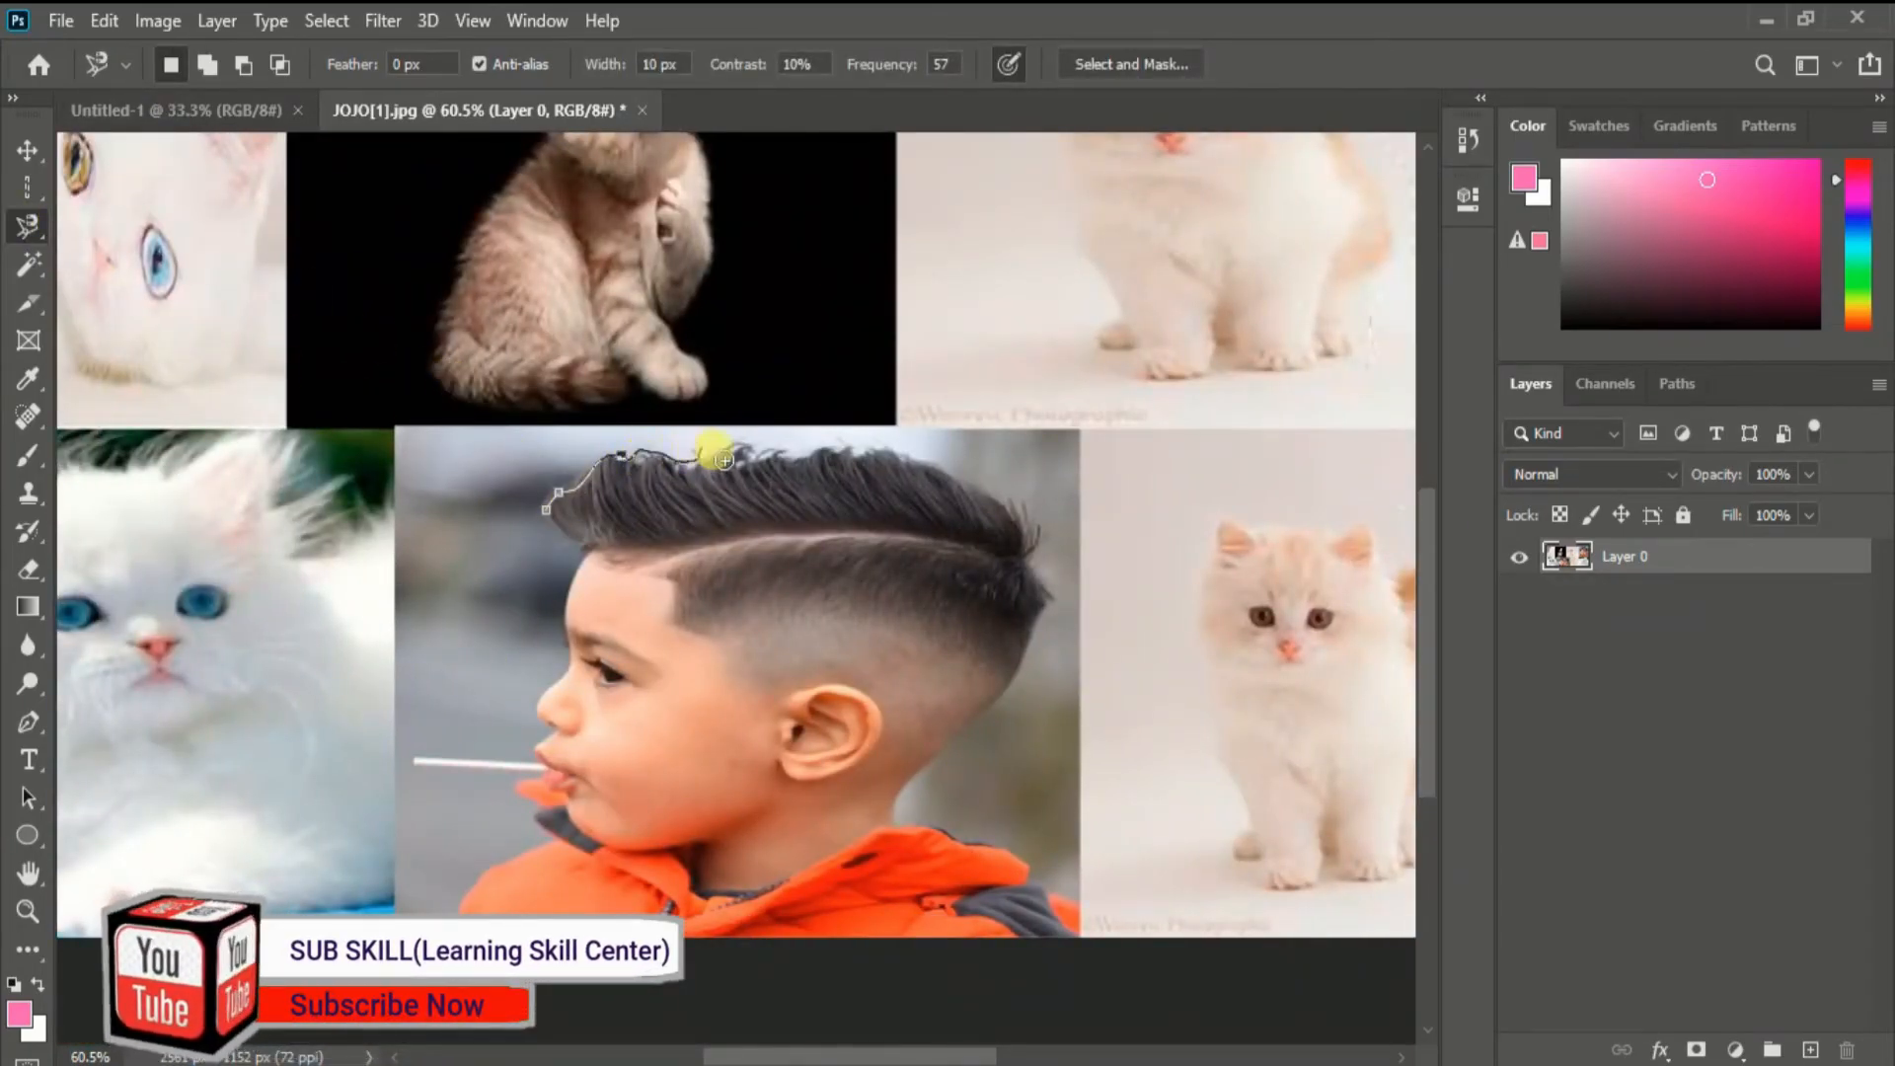
mouse_move(1012, 729)
mouse_down()
mouse_move(919, 822)
mouse_move(952, 852)
mouse_move(1031, 863)
mouse_up()
drag(1043, 955, 788, 954)
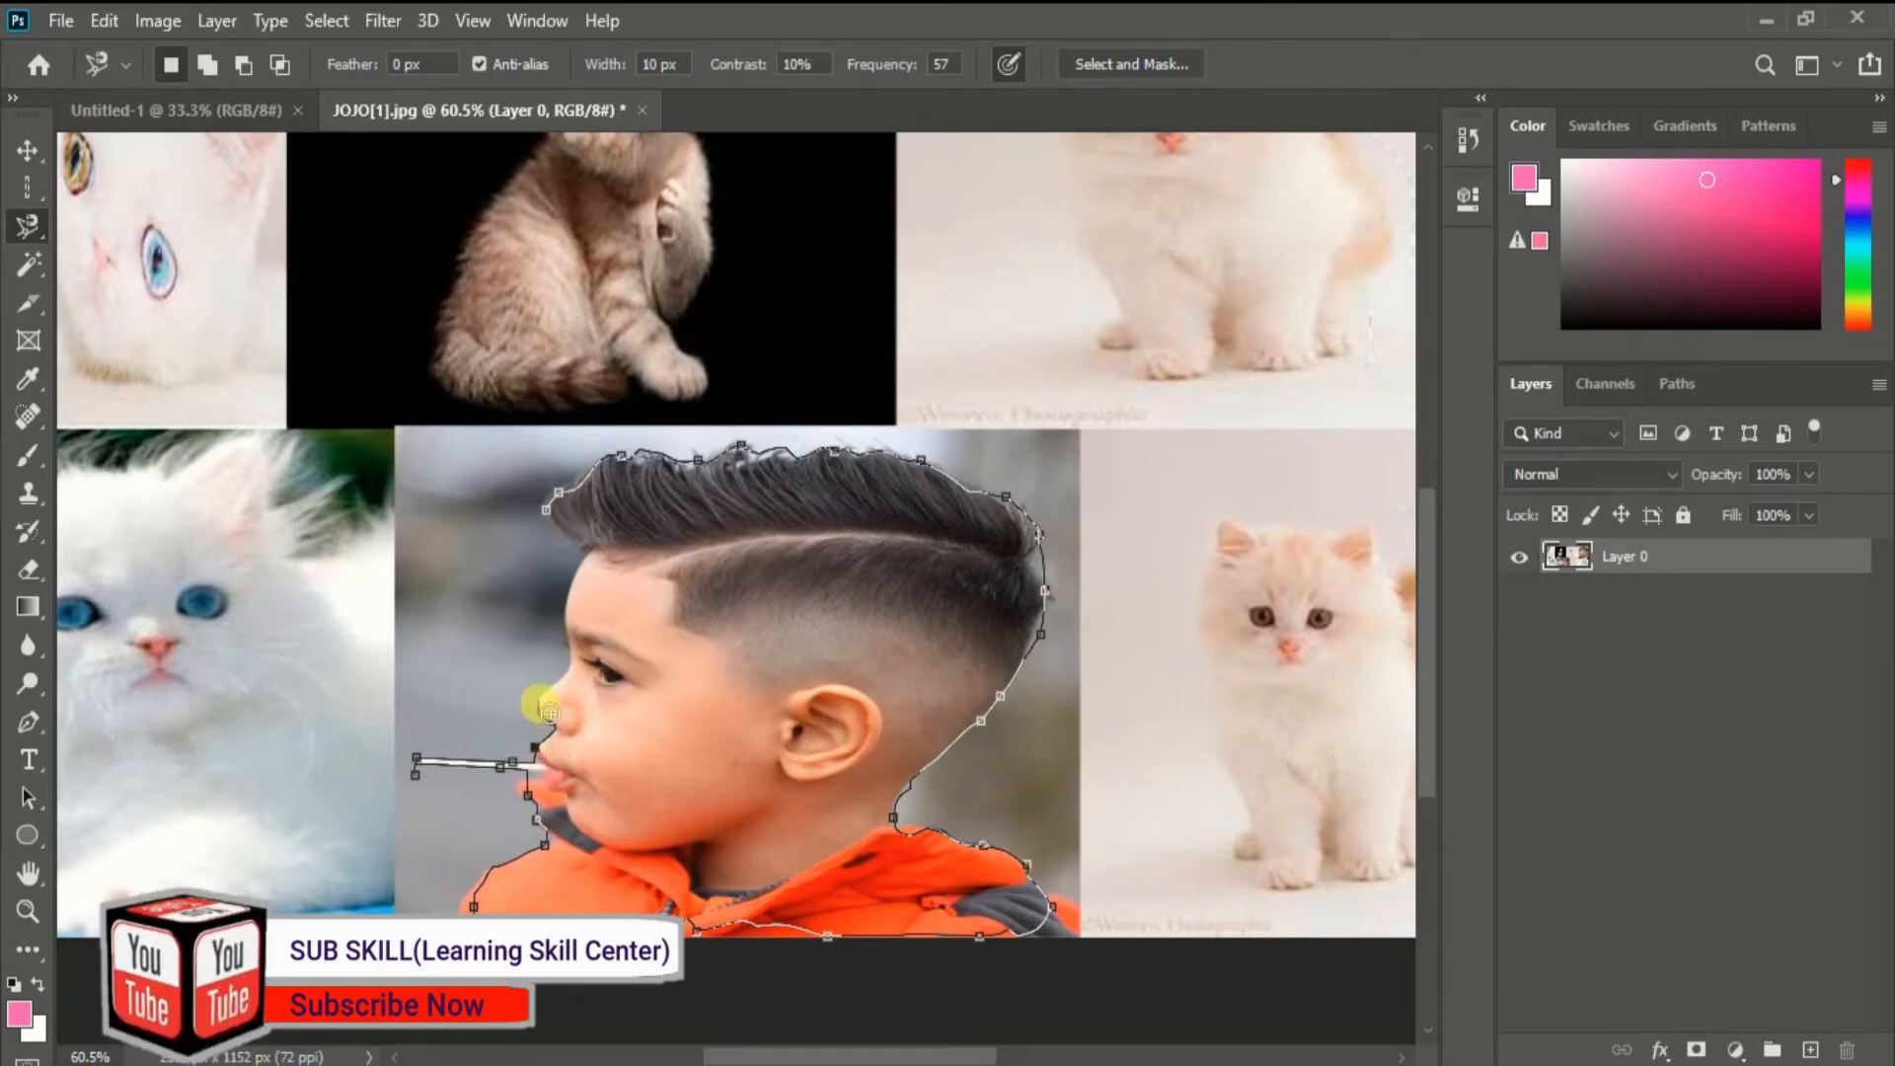
click(548, 513)
mouse_move(856, 606)
mouse_down()
mouse_move(896, 585)
mouse_move(809, 626)
mouse_move(845, 590)
mouse_move(844, 619)
mouse_move(862, 608)
mouse_move(846, 601)
mouse_up()
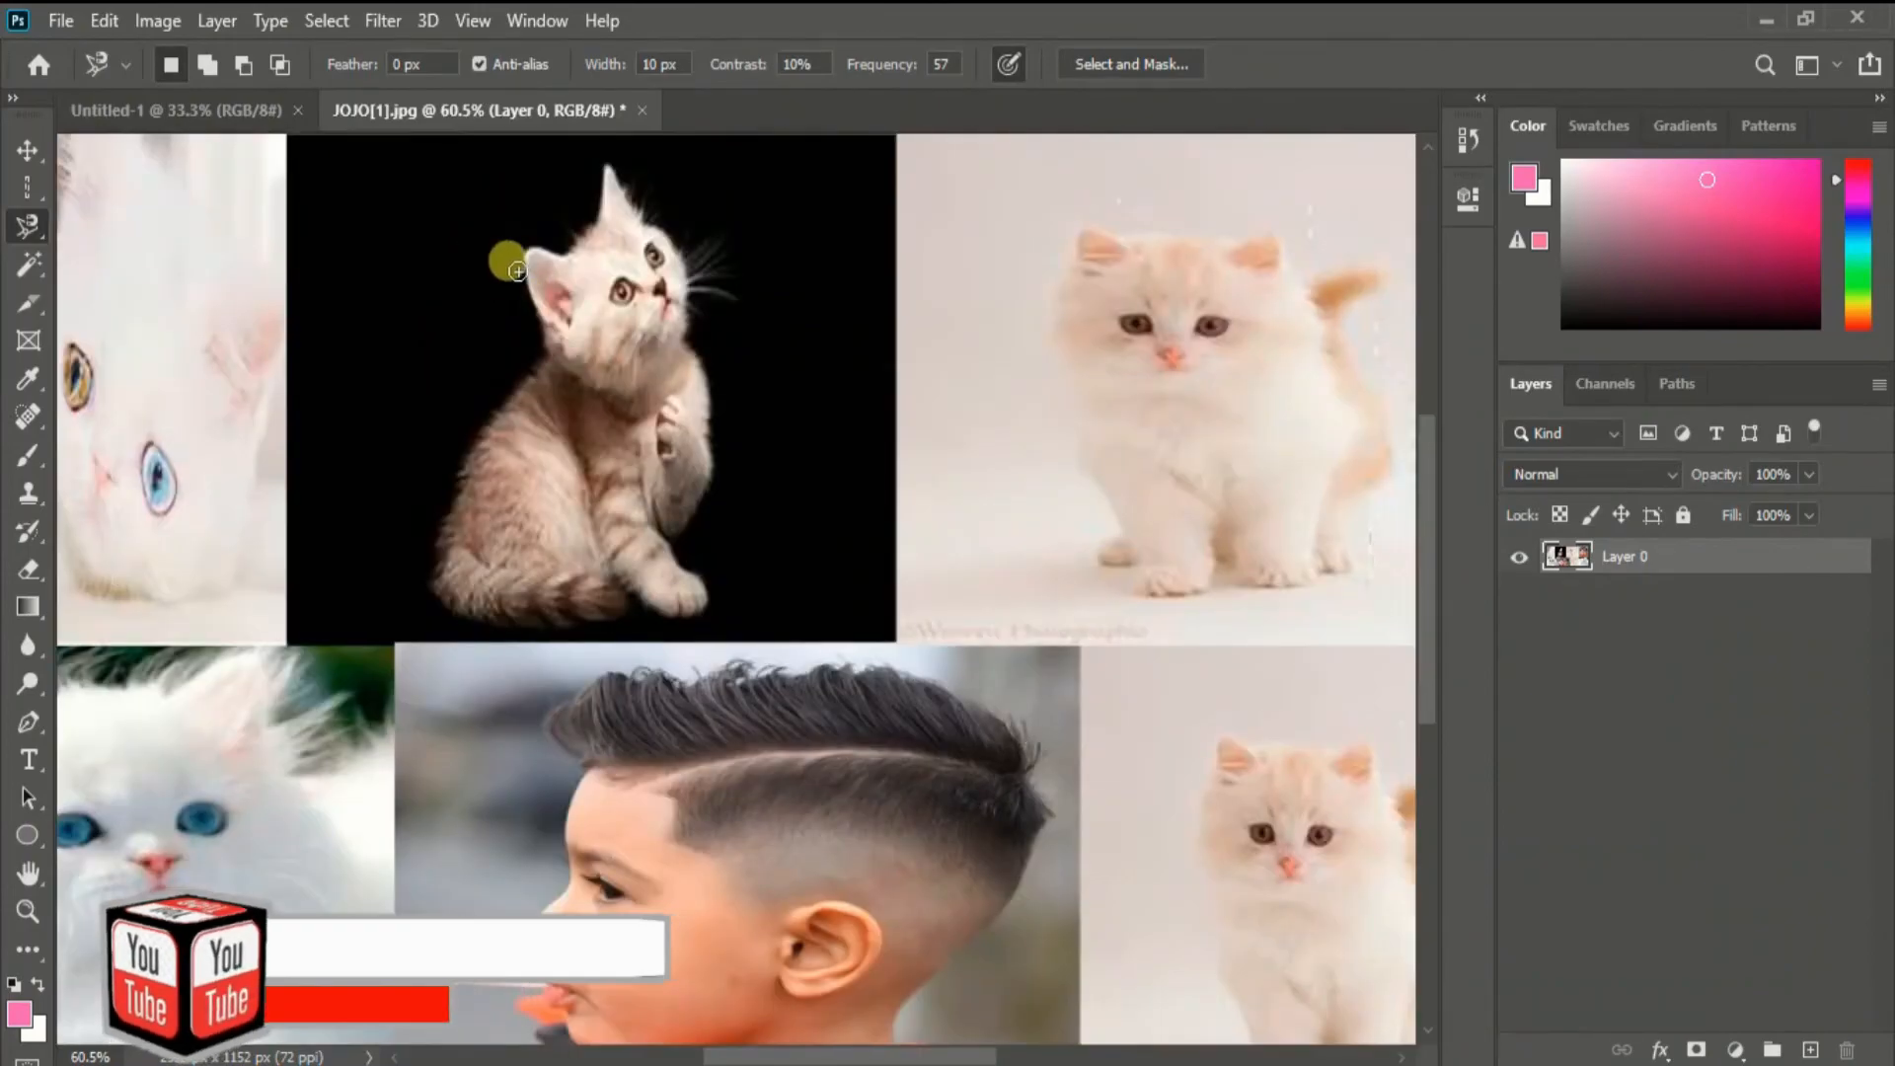
- Trace the kitten on the black background with the Magnetic Lasso, starting beside its ear, and close the selection
click(518, 240)
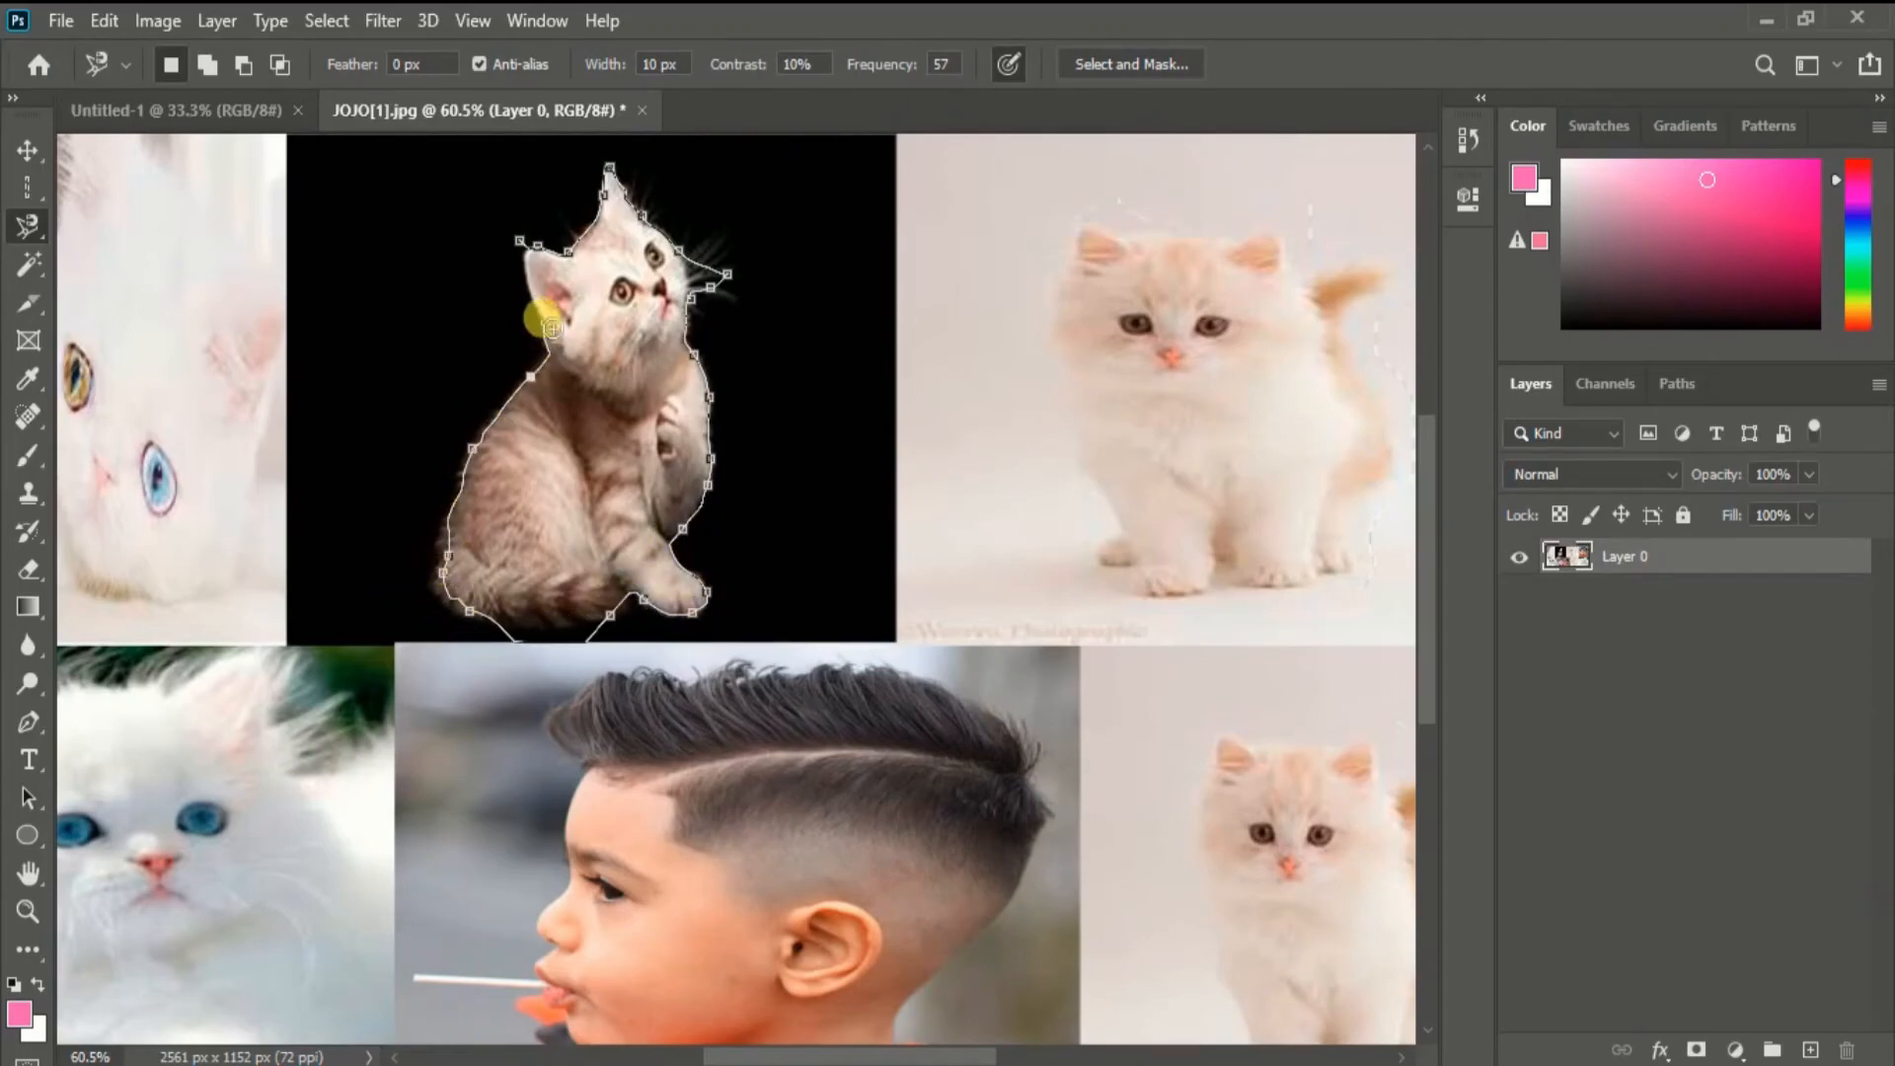
click(526, 239)
right_click(531, 262)
click(615, 395)
key(Return)
- Move the selected kitten slightly down with the Move tool and clear the selection
key(v)
drag(613, 359, 619, 373)
click(325, 19)
click(345, 79)
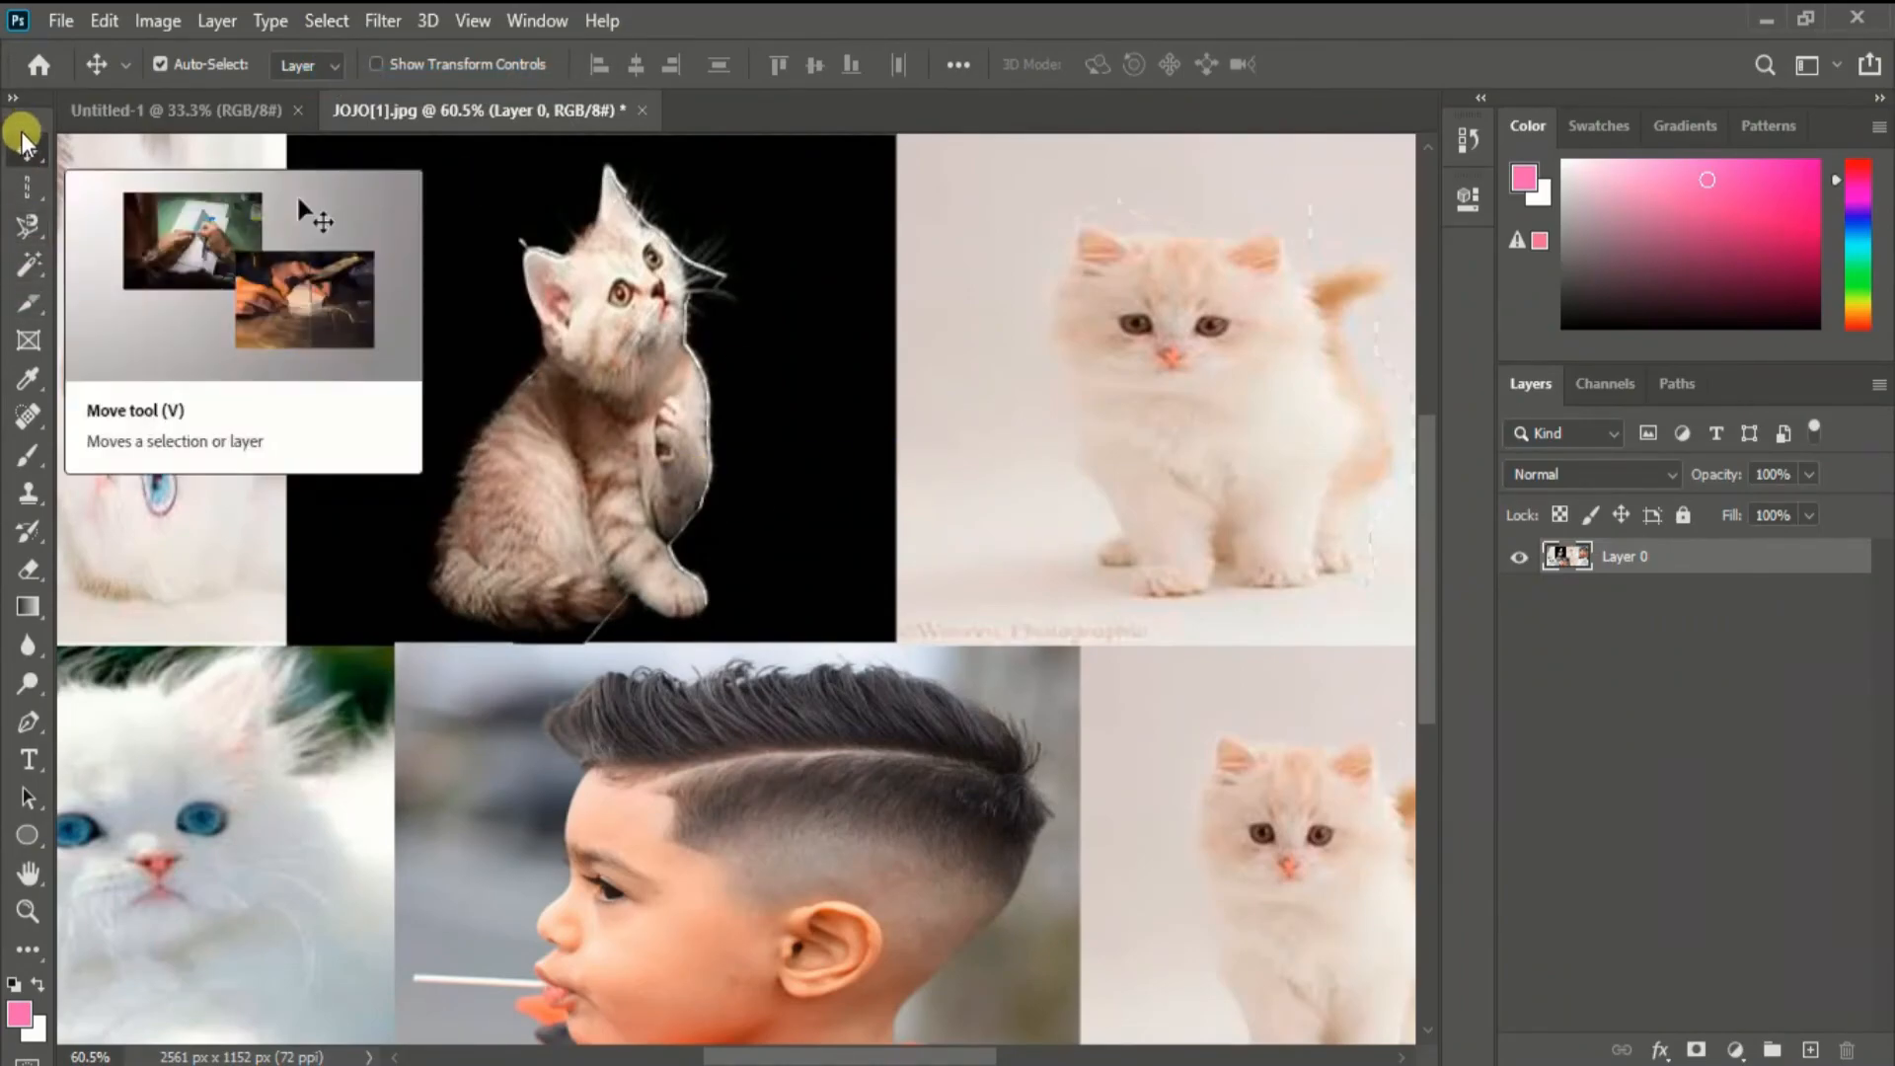
- Activate the Object Selection tool
mouse_move(33, 178)
mouse_down()
mouse_move(100, 186)
mouse_move(96, 233)
mouse_move(33, 259)
mouse_move(144, 263)
mouse_move(156, 284)
mouse_move(156, 261)
mouse_up()
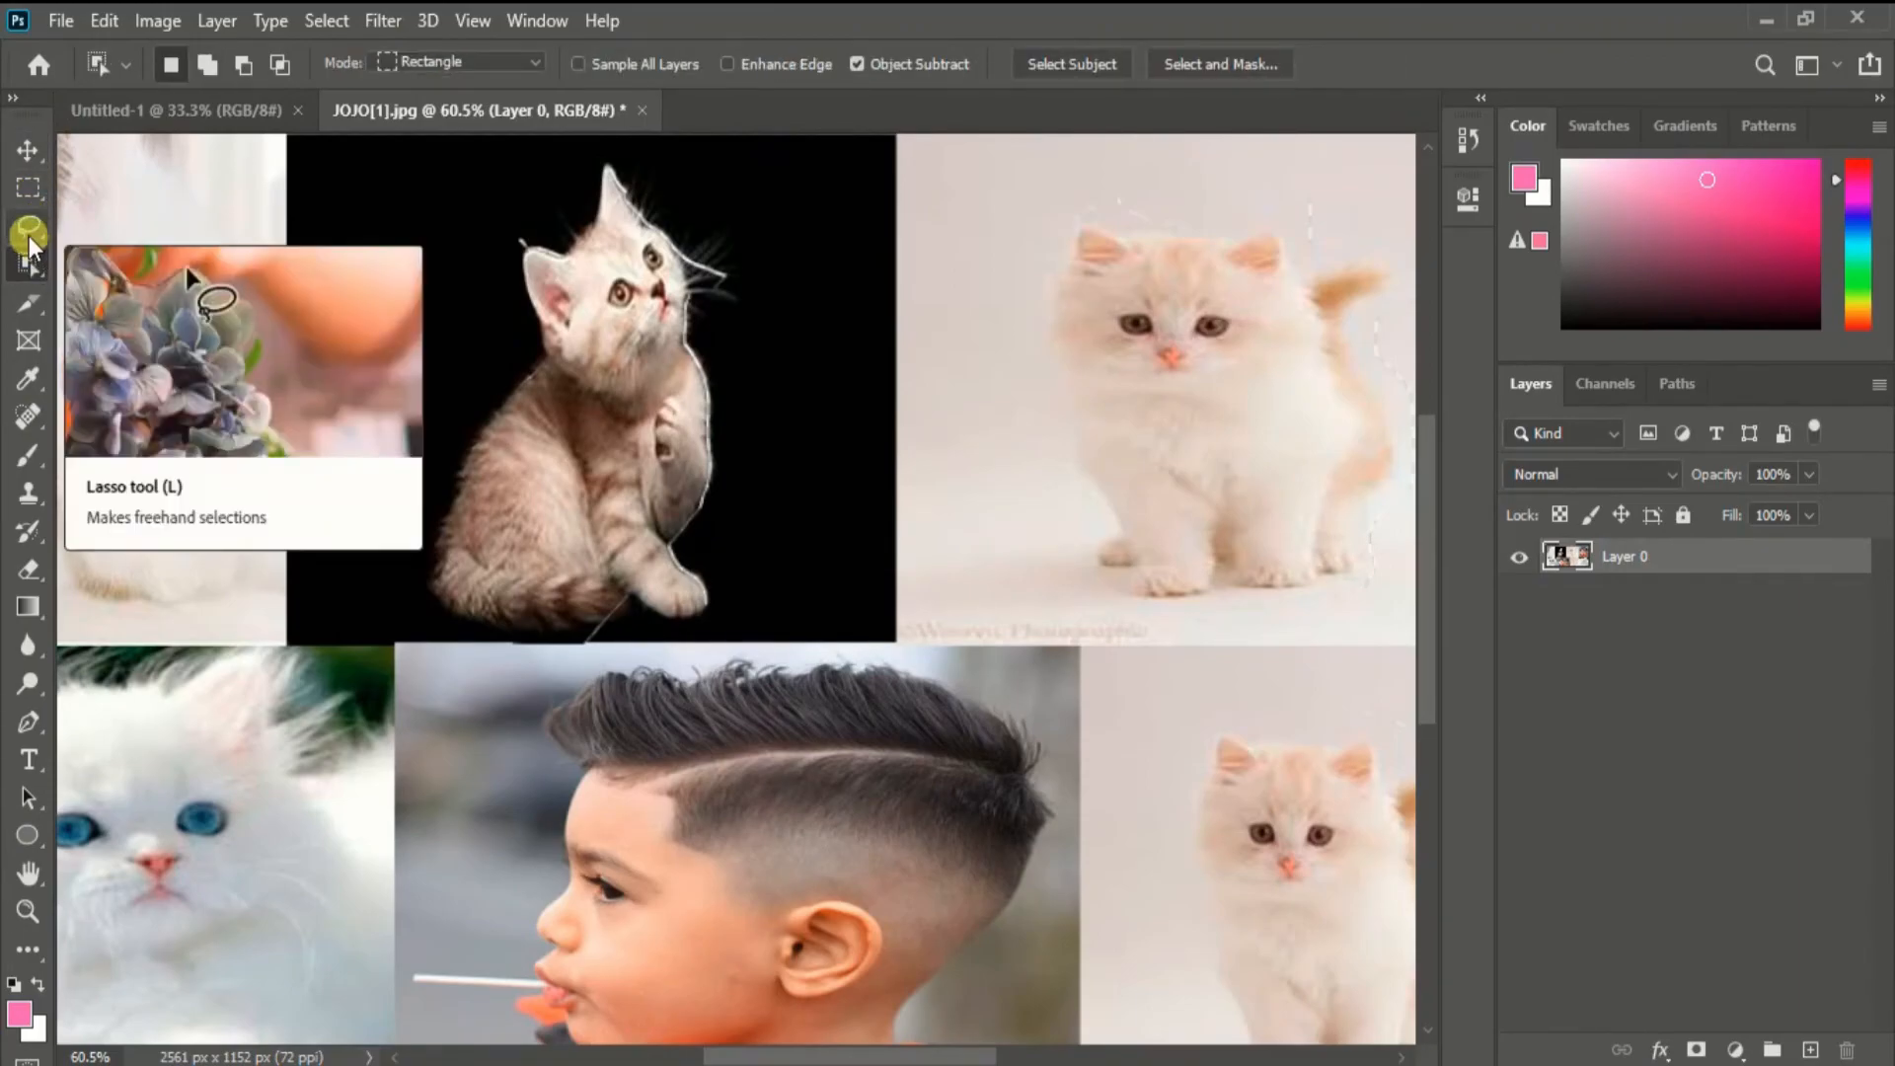